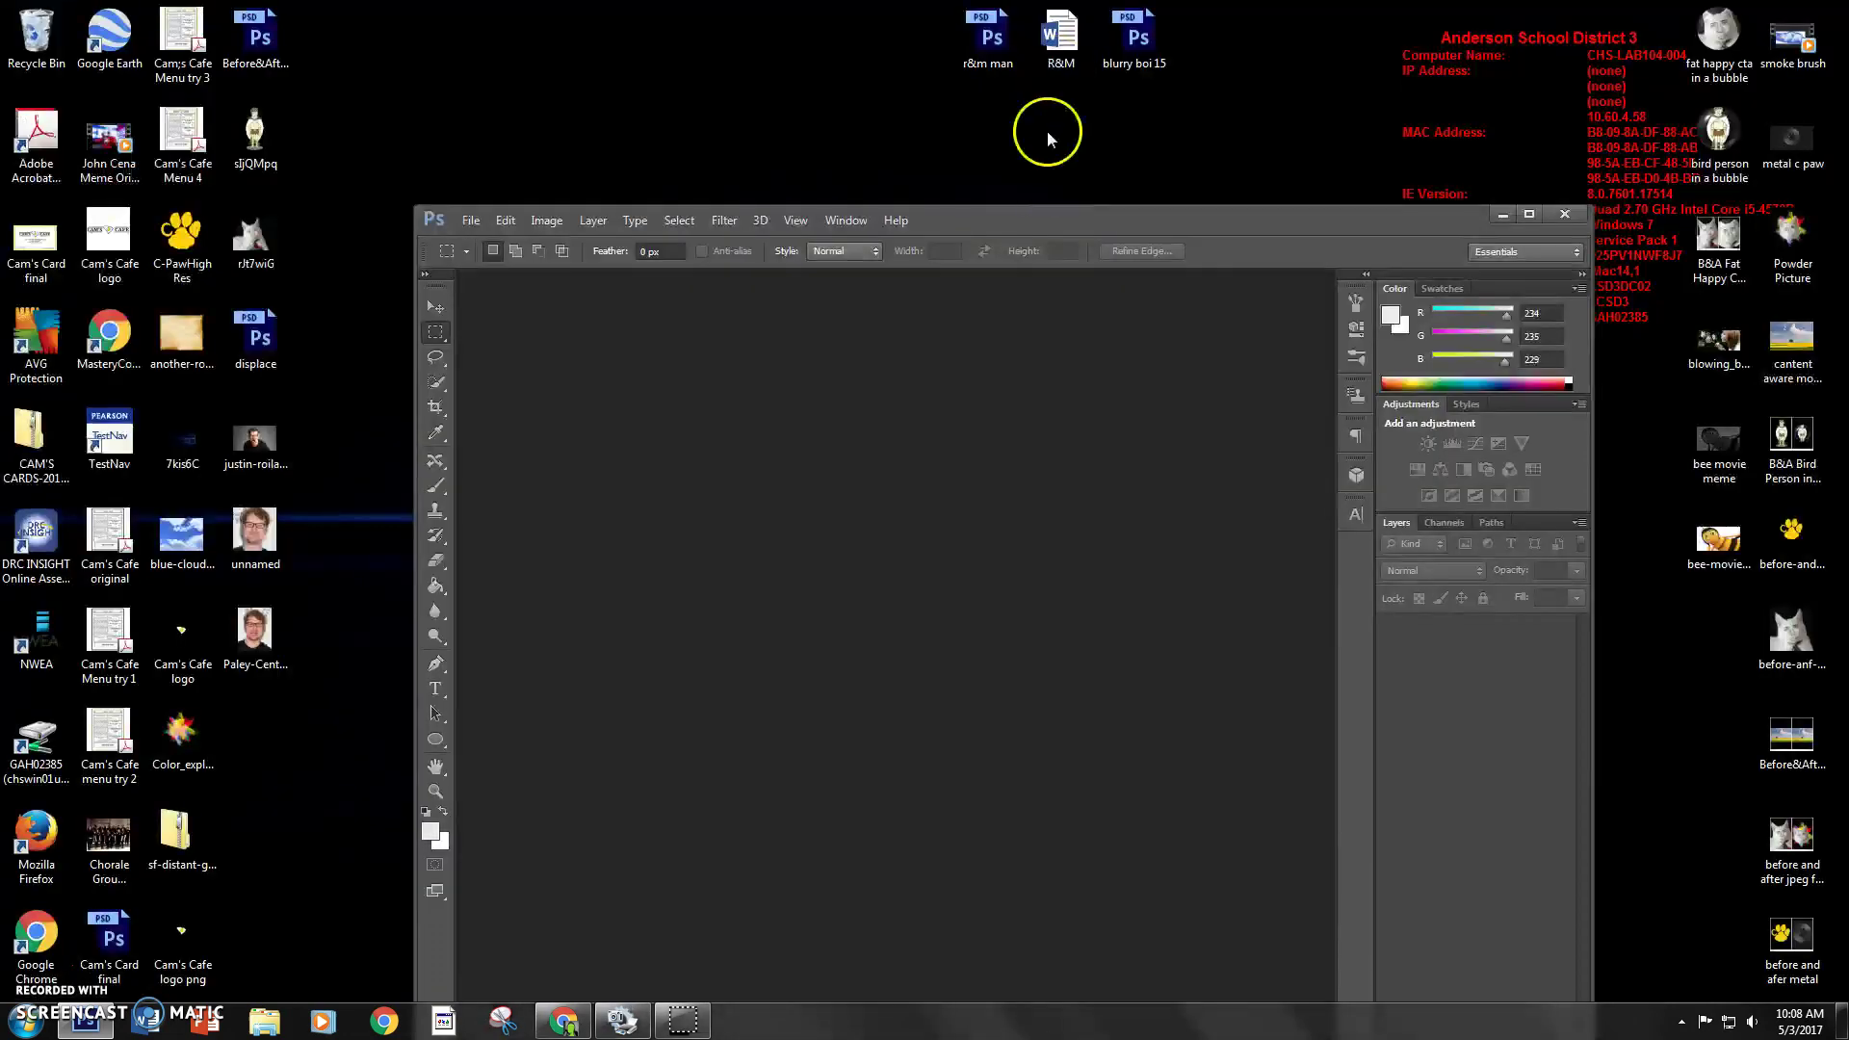
Open the R&M Word document, justify all of its quote text, and minimize the document window.
{"action": "double_click", "coordinate": [1062, 34]}
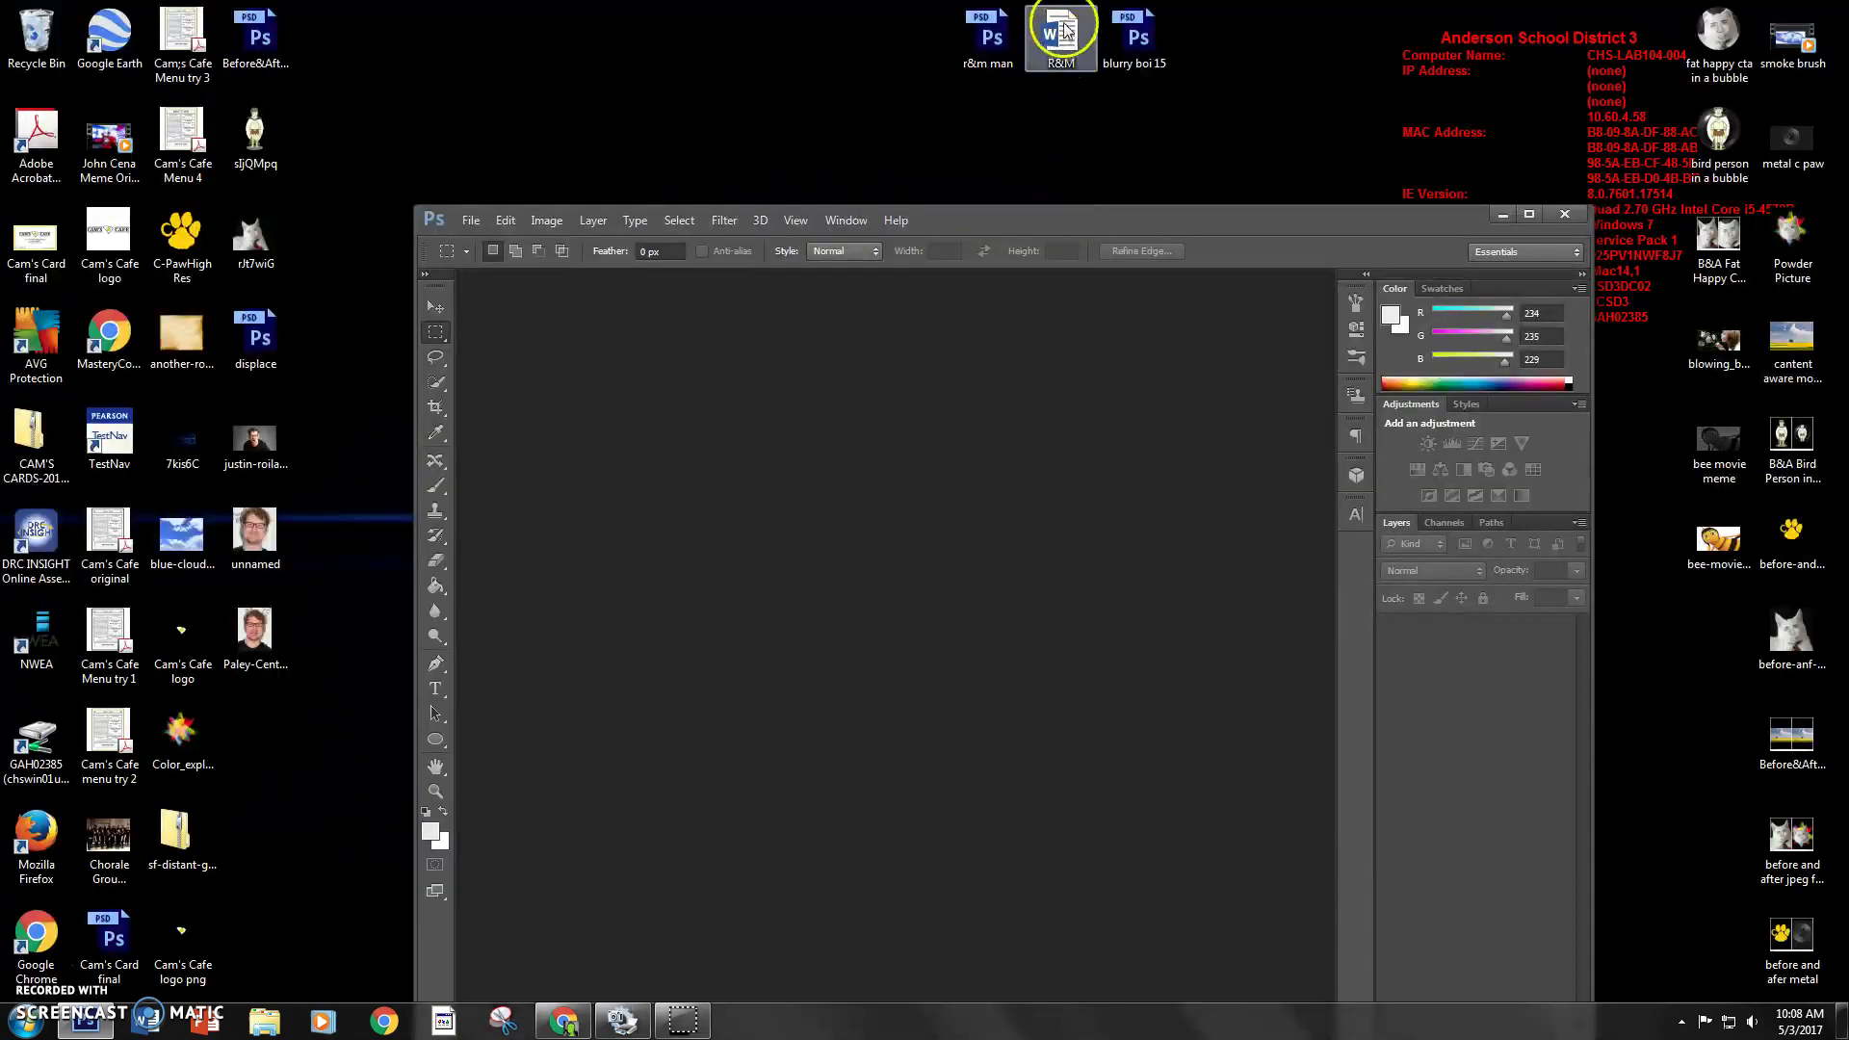
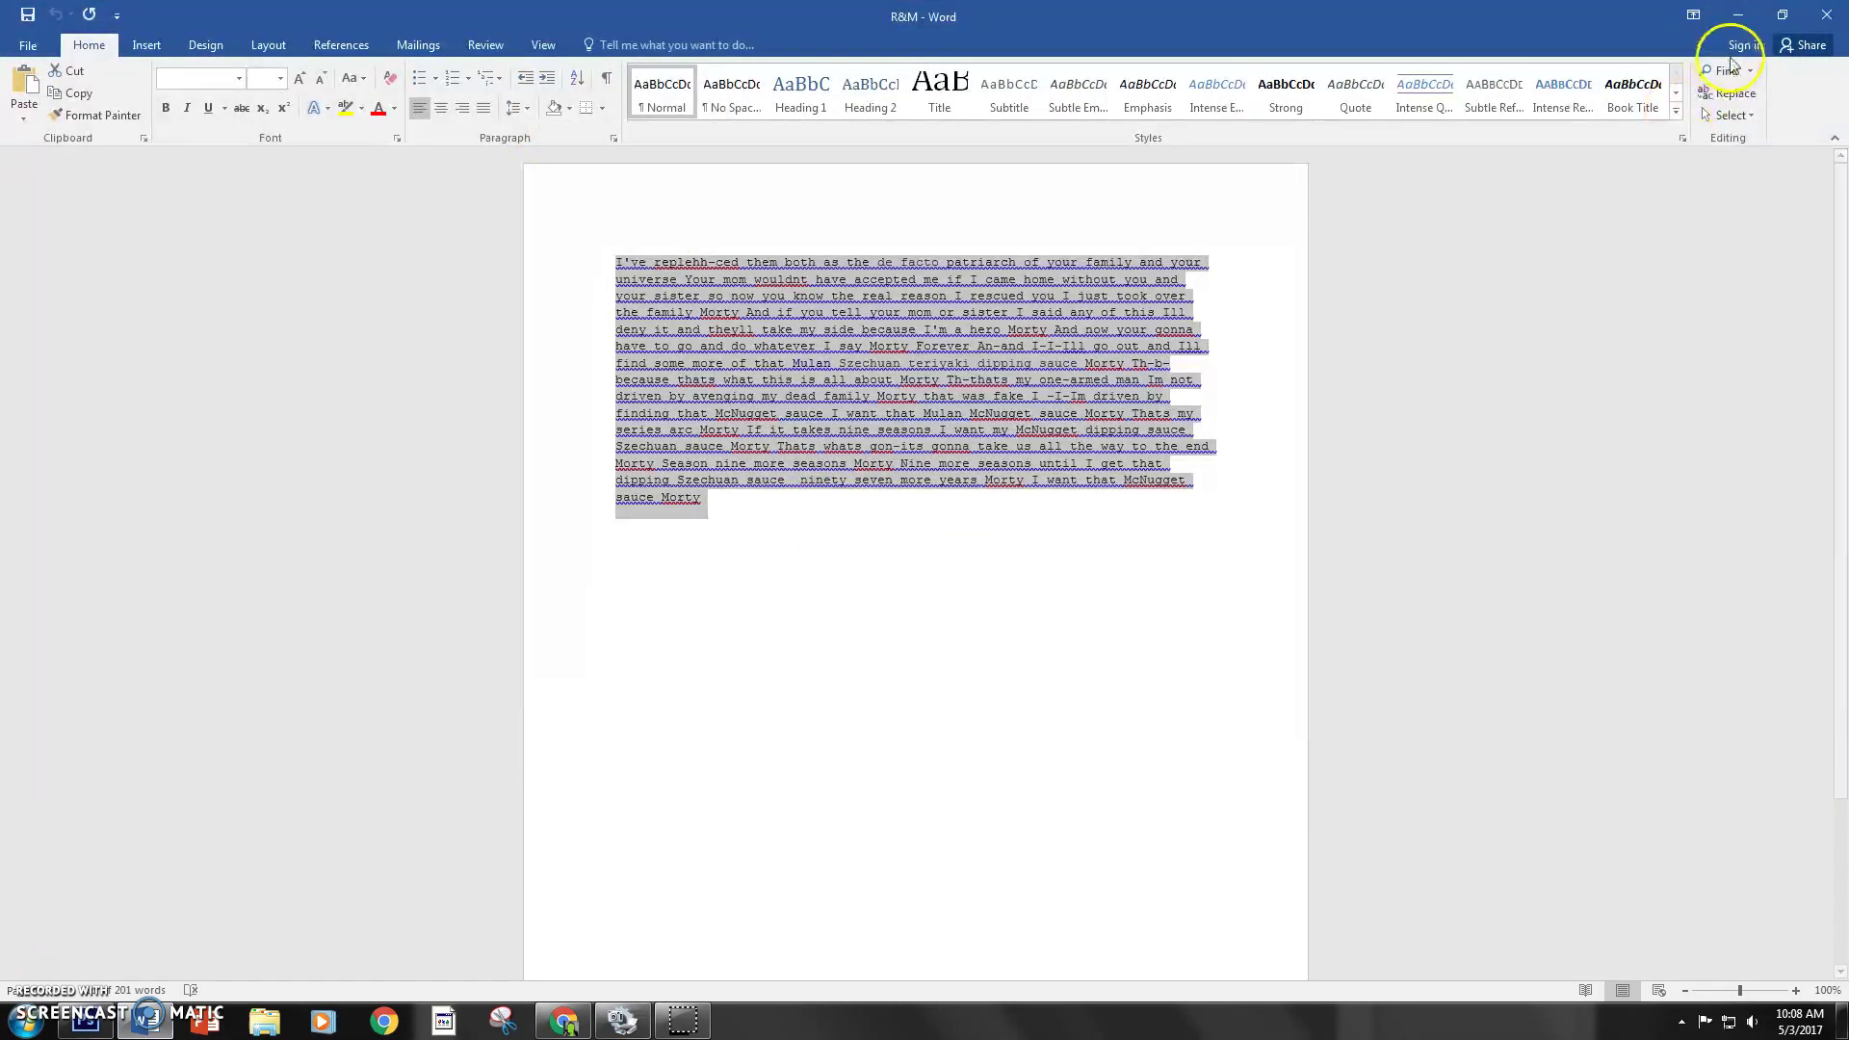
{"action": "left_click", "coordinate": [1117, 507]}
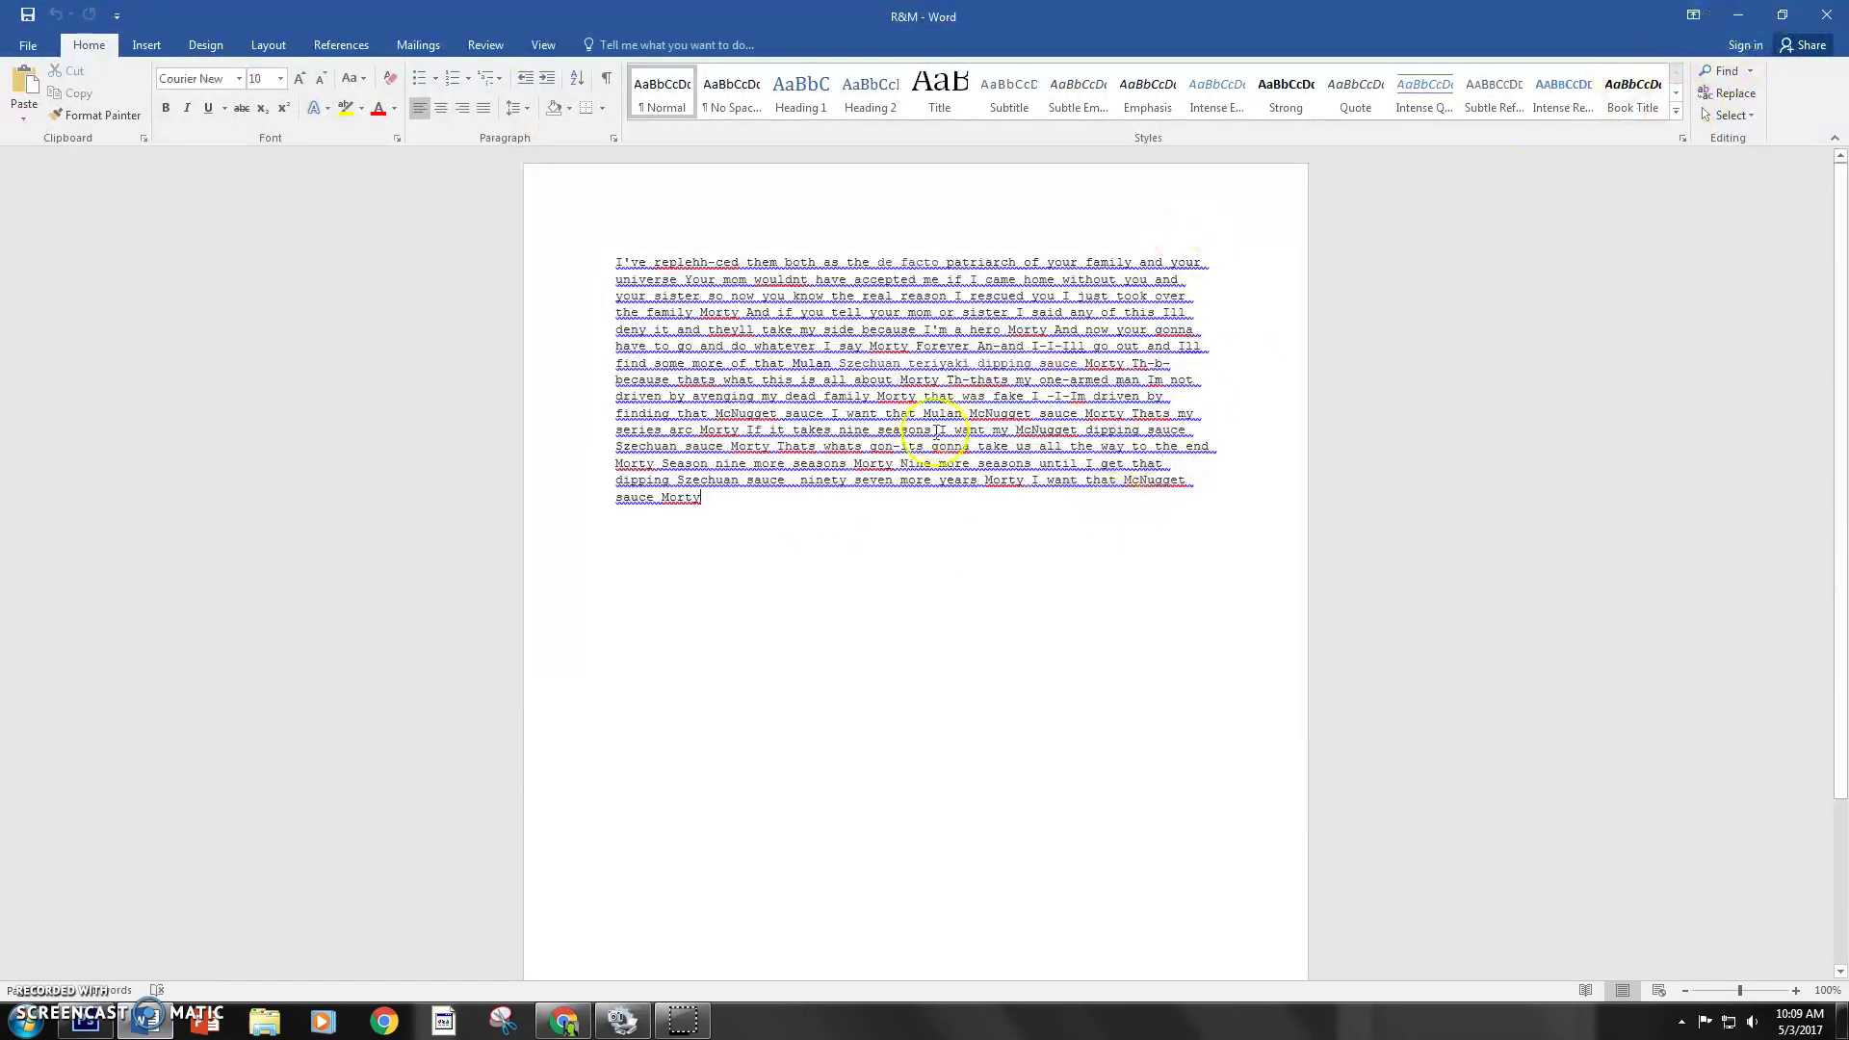
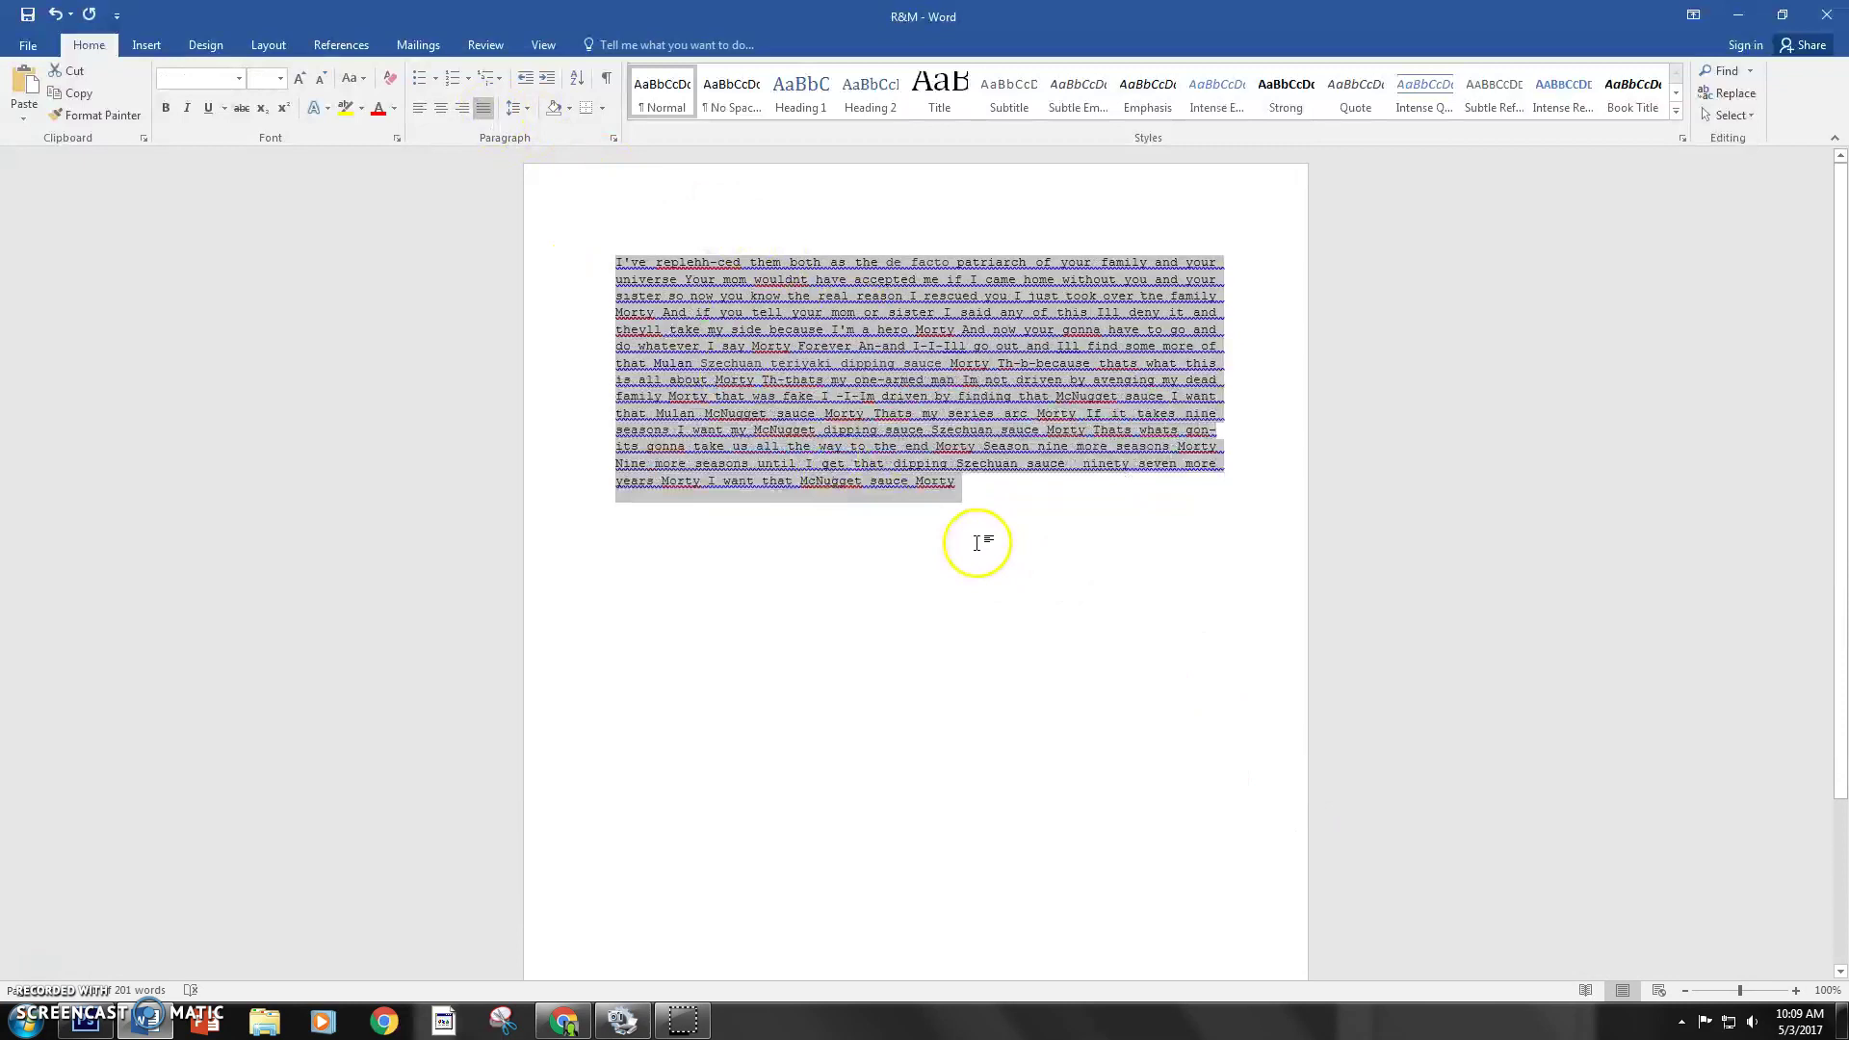
{"action": "left_click", "coordinate": [937, 619]}
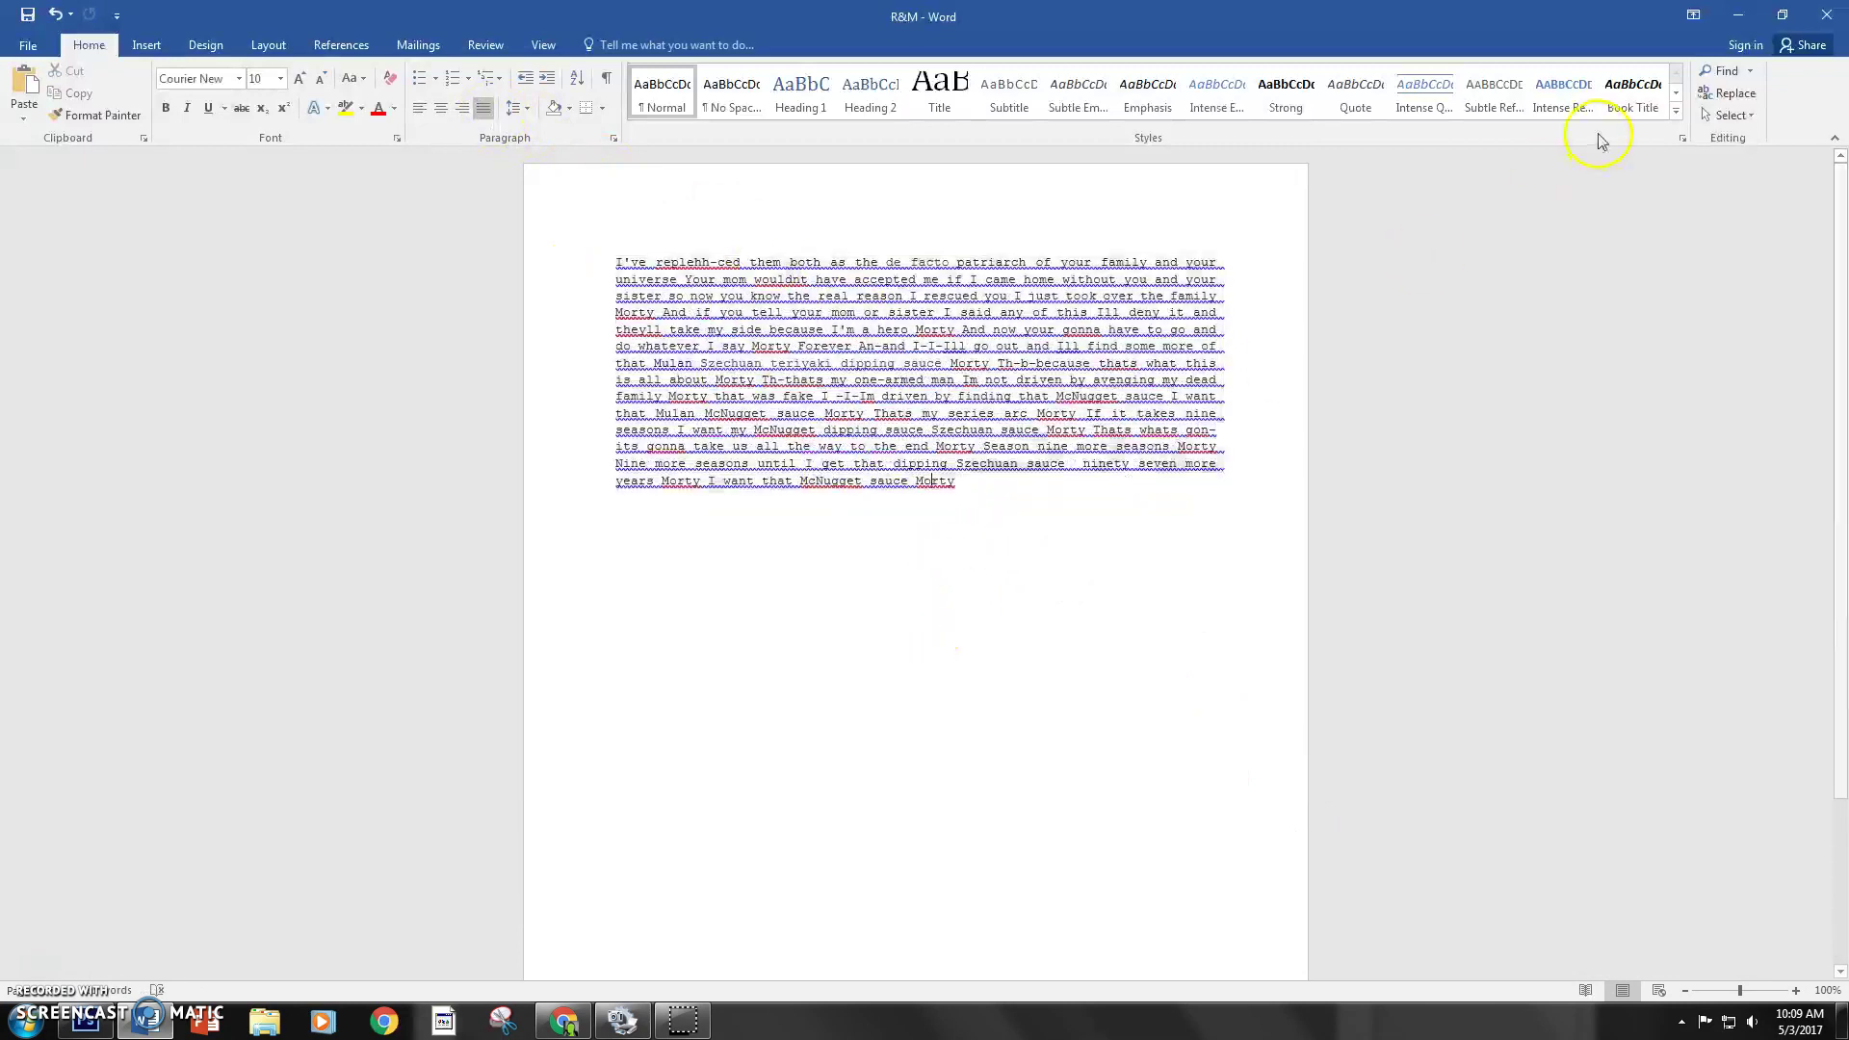
{"action": "left_click", "coordinate": [1738, 14]}
View the justin-roiland-rick-and-morty and unnamed portrait photos from the desktop, closing each one.
{"action": "double_click", "coordinate": [252, 449]}
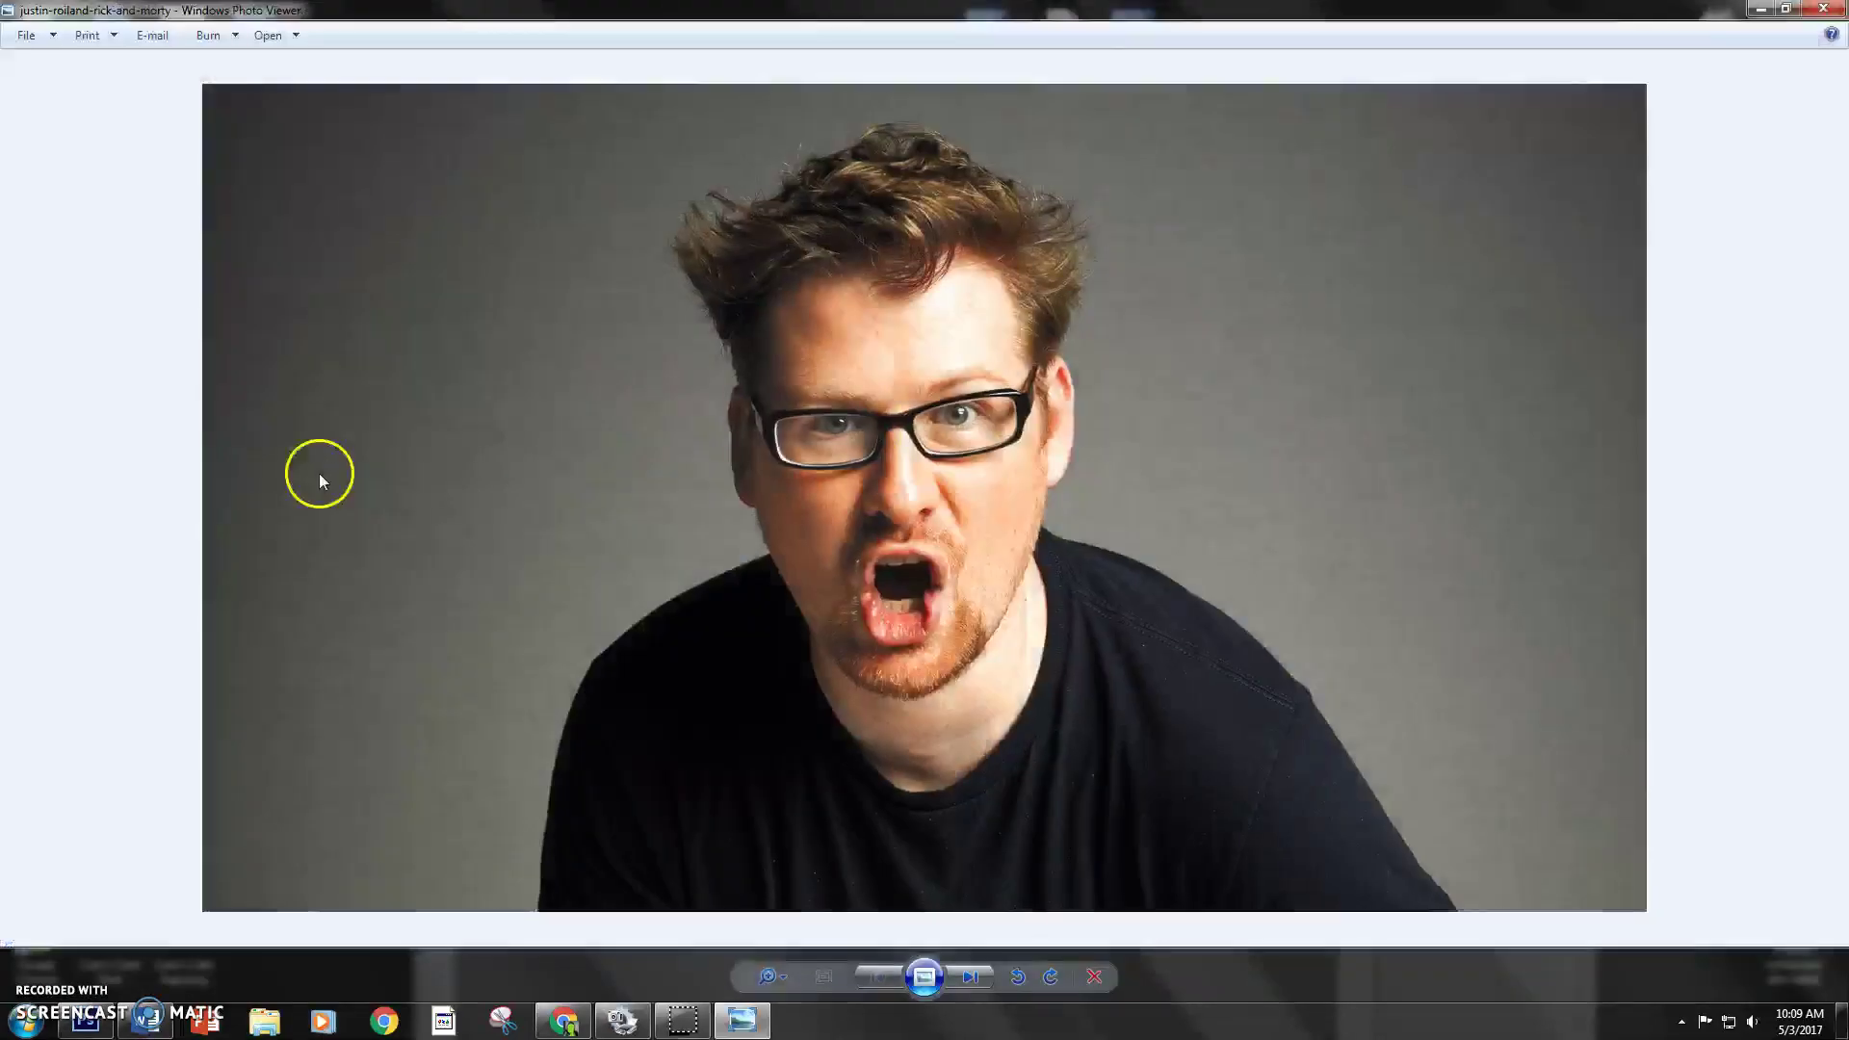
{"action": "key", "text": "alt+F4"}
{"action": "double_click", "coordinate": [255, 530]}
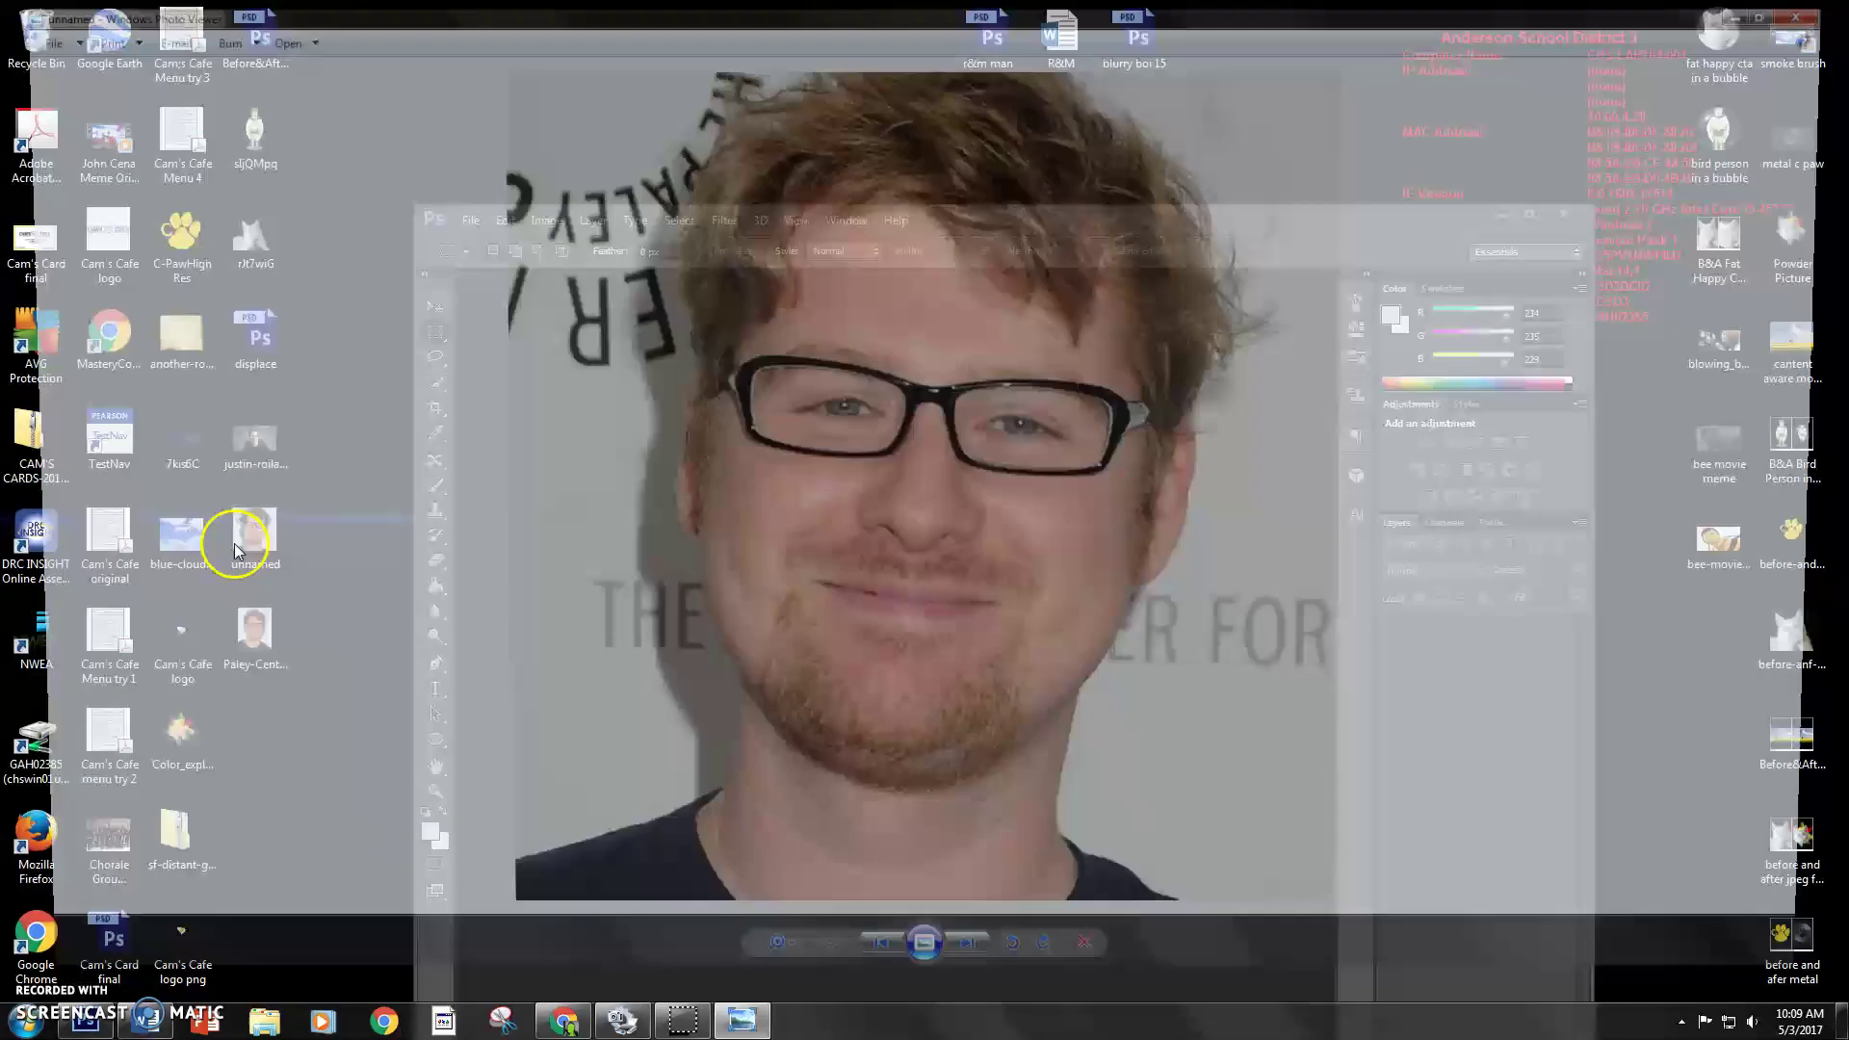
{"action": "key", "text": "alt+F4"}
{"action": "left_click", "coordinate": [1718, 541]}
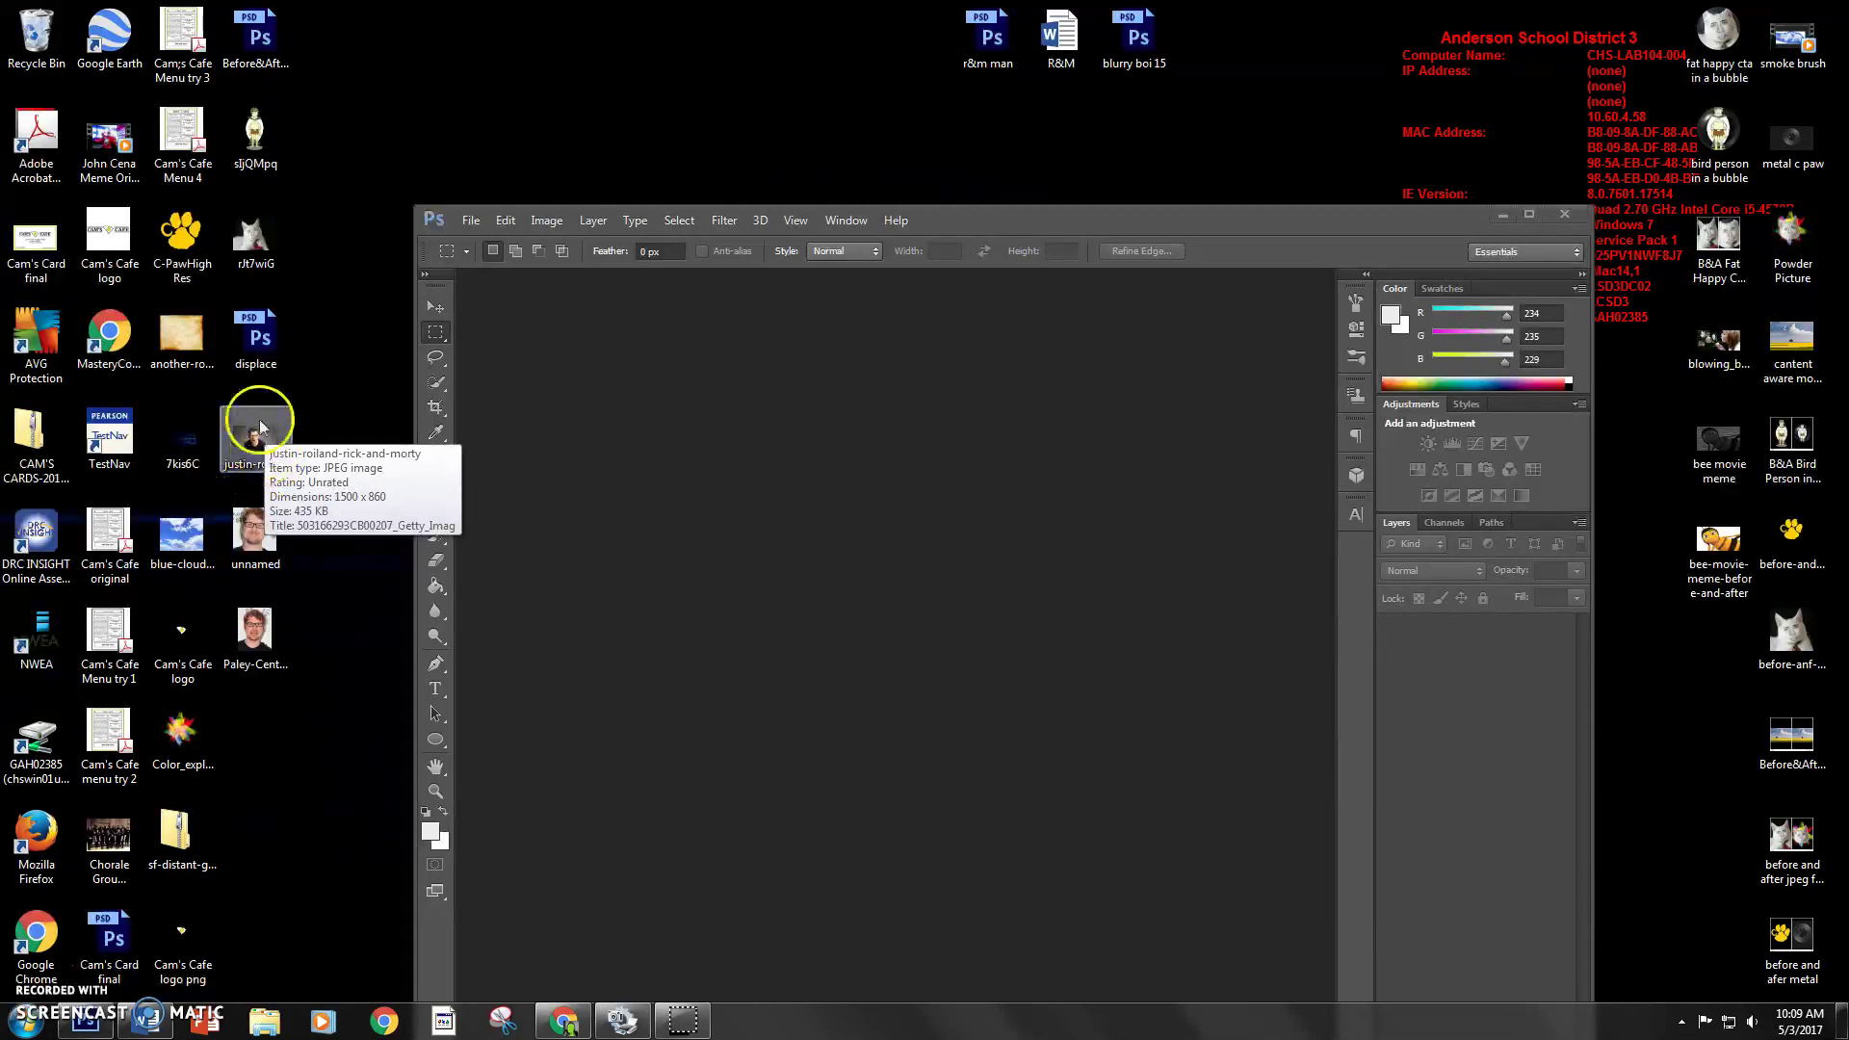
Open the justin-roiland-rick-and-morty photo in Photoshop and fit the image to the maximized window.
{"action": "left_click_drag", "start_coordinate": [258, 452], "coordinate": [928, 575]}
{"action": "double_click", "coordinate": [1113, 221]}
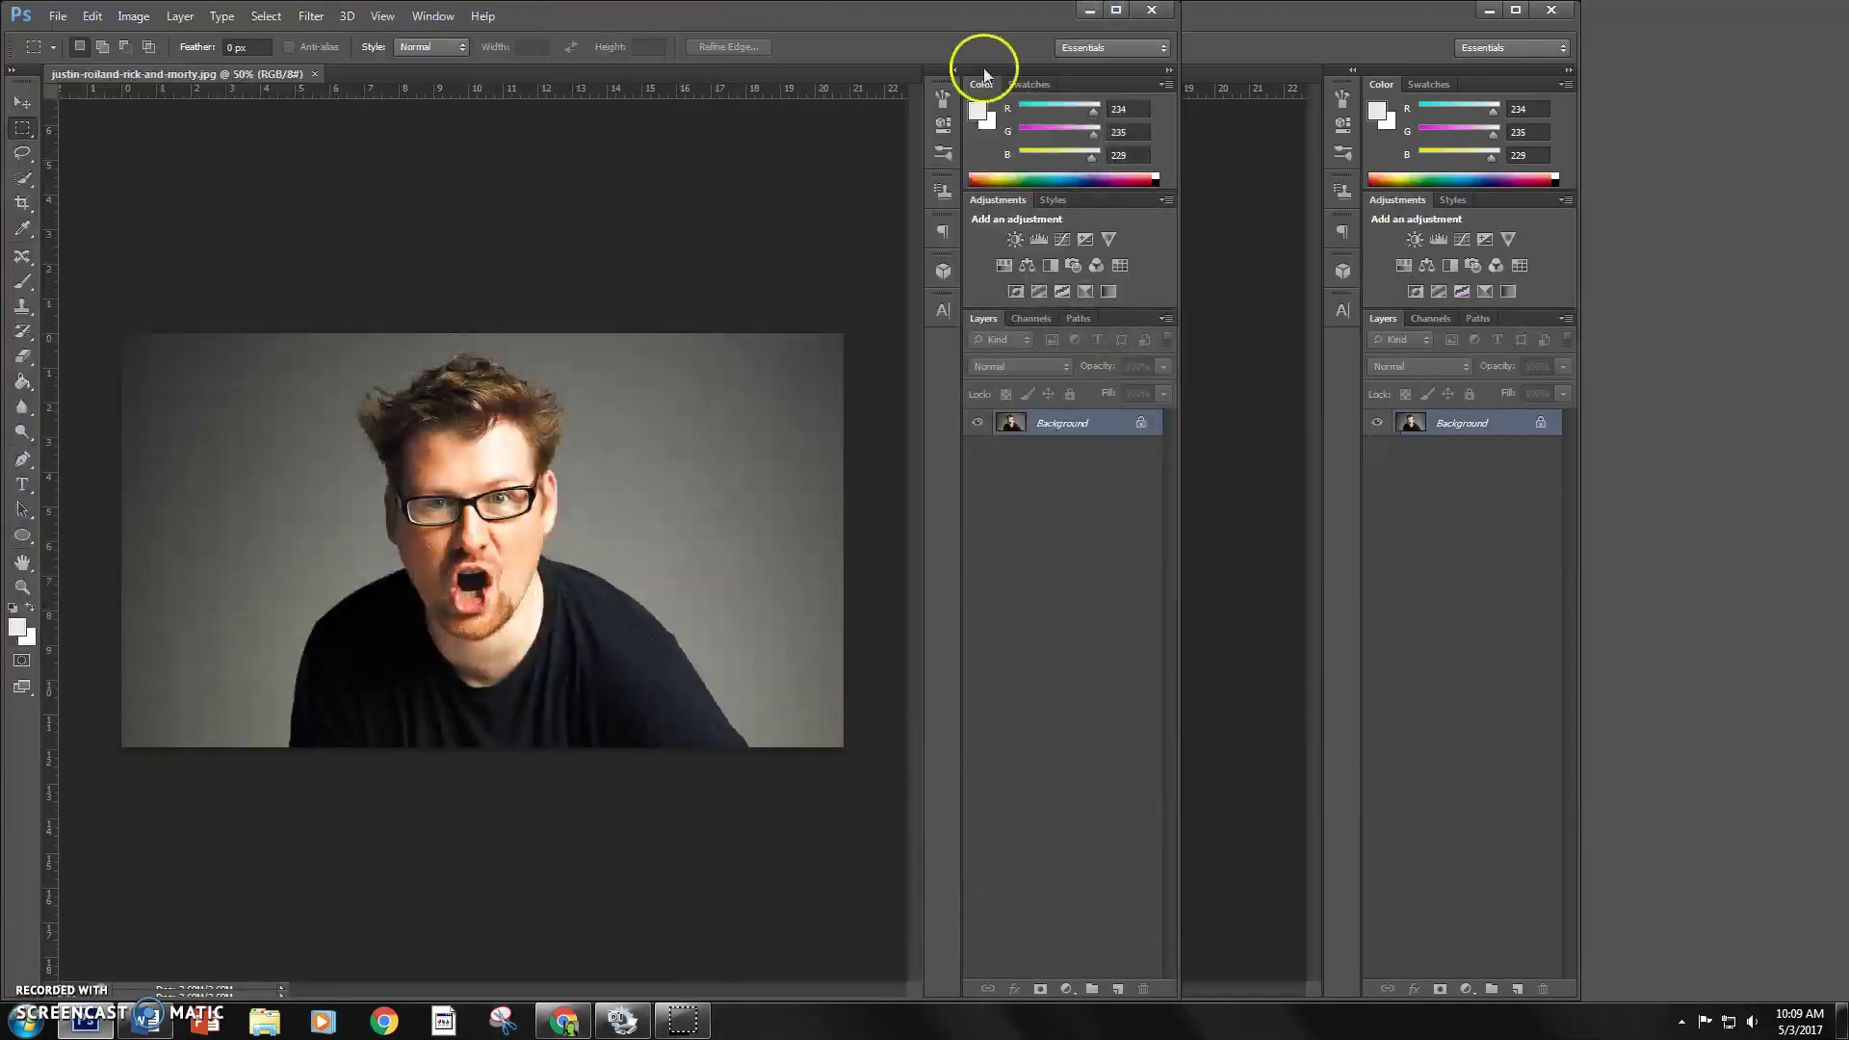
{"action": "double_click", "coordinate": [18, 559]}
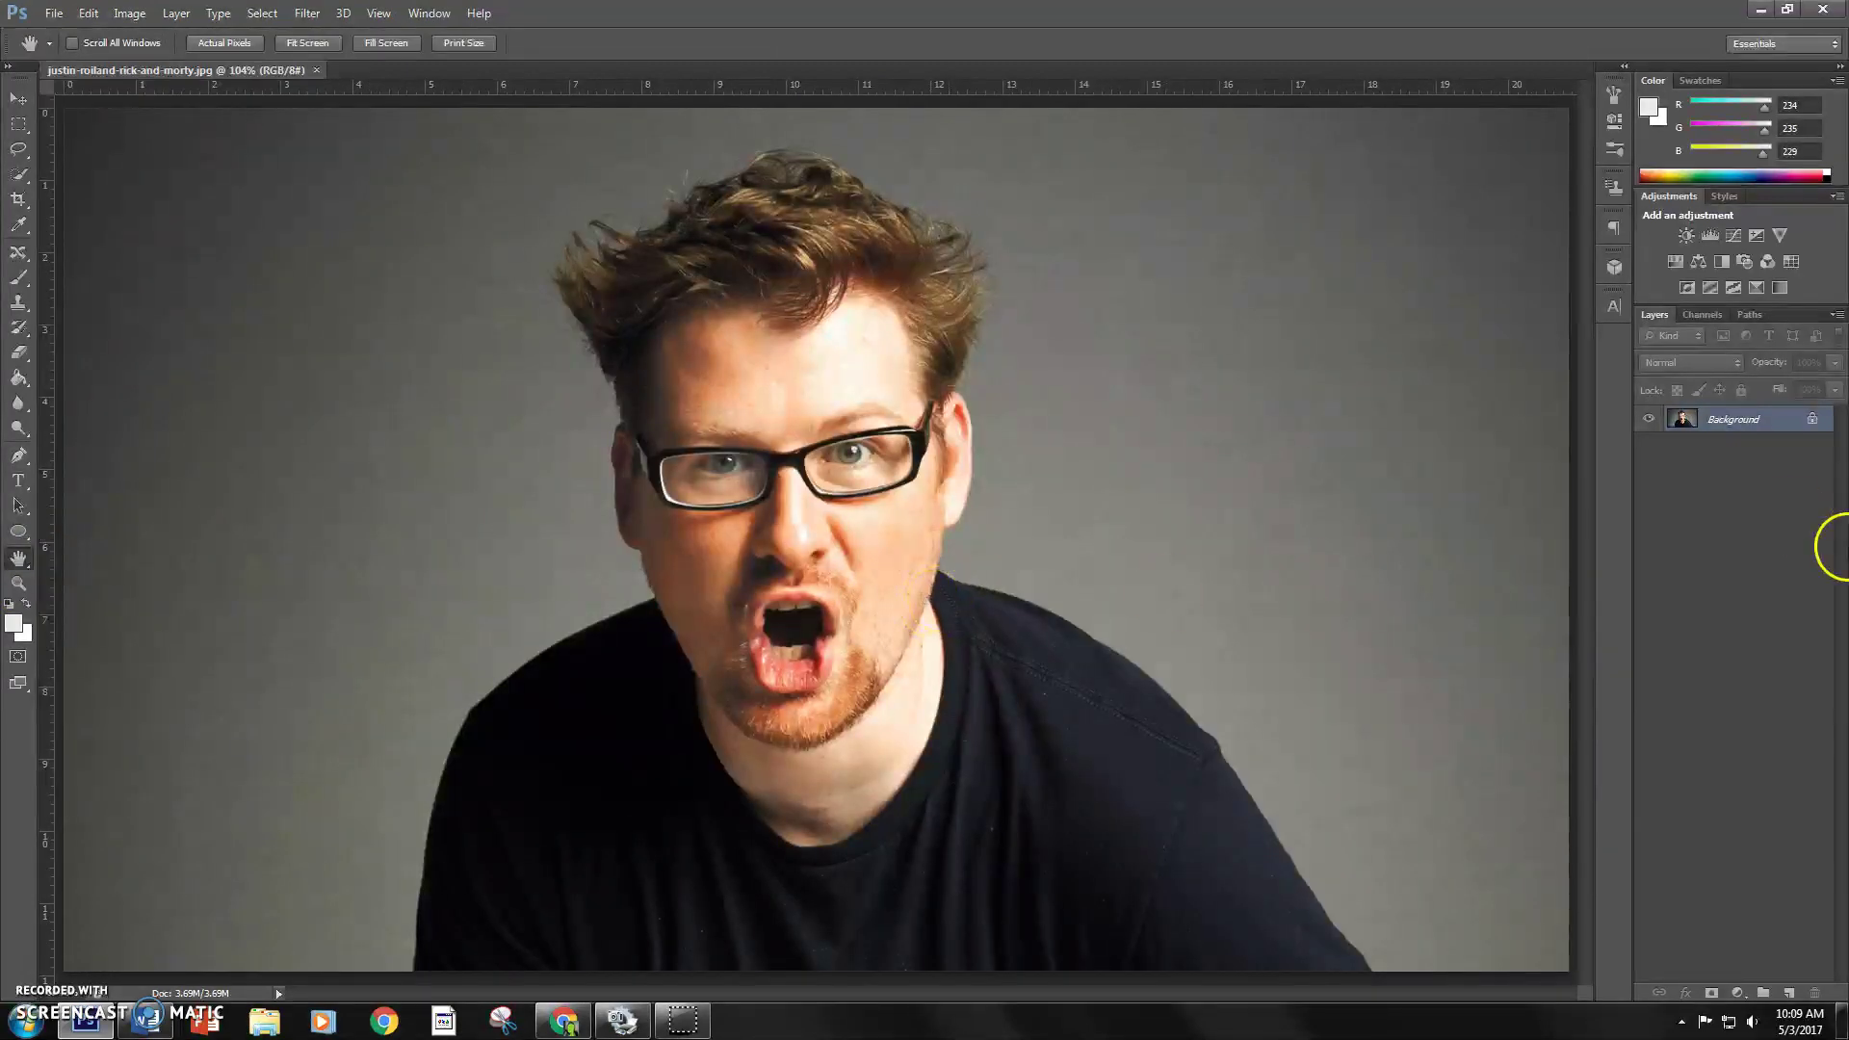
Add a Black & White adjustment layer over the photo with Reds set to -13.
{"action": "left_click", "coordinate": [1751, 992]}
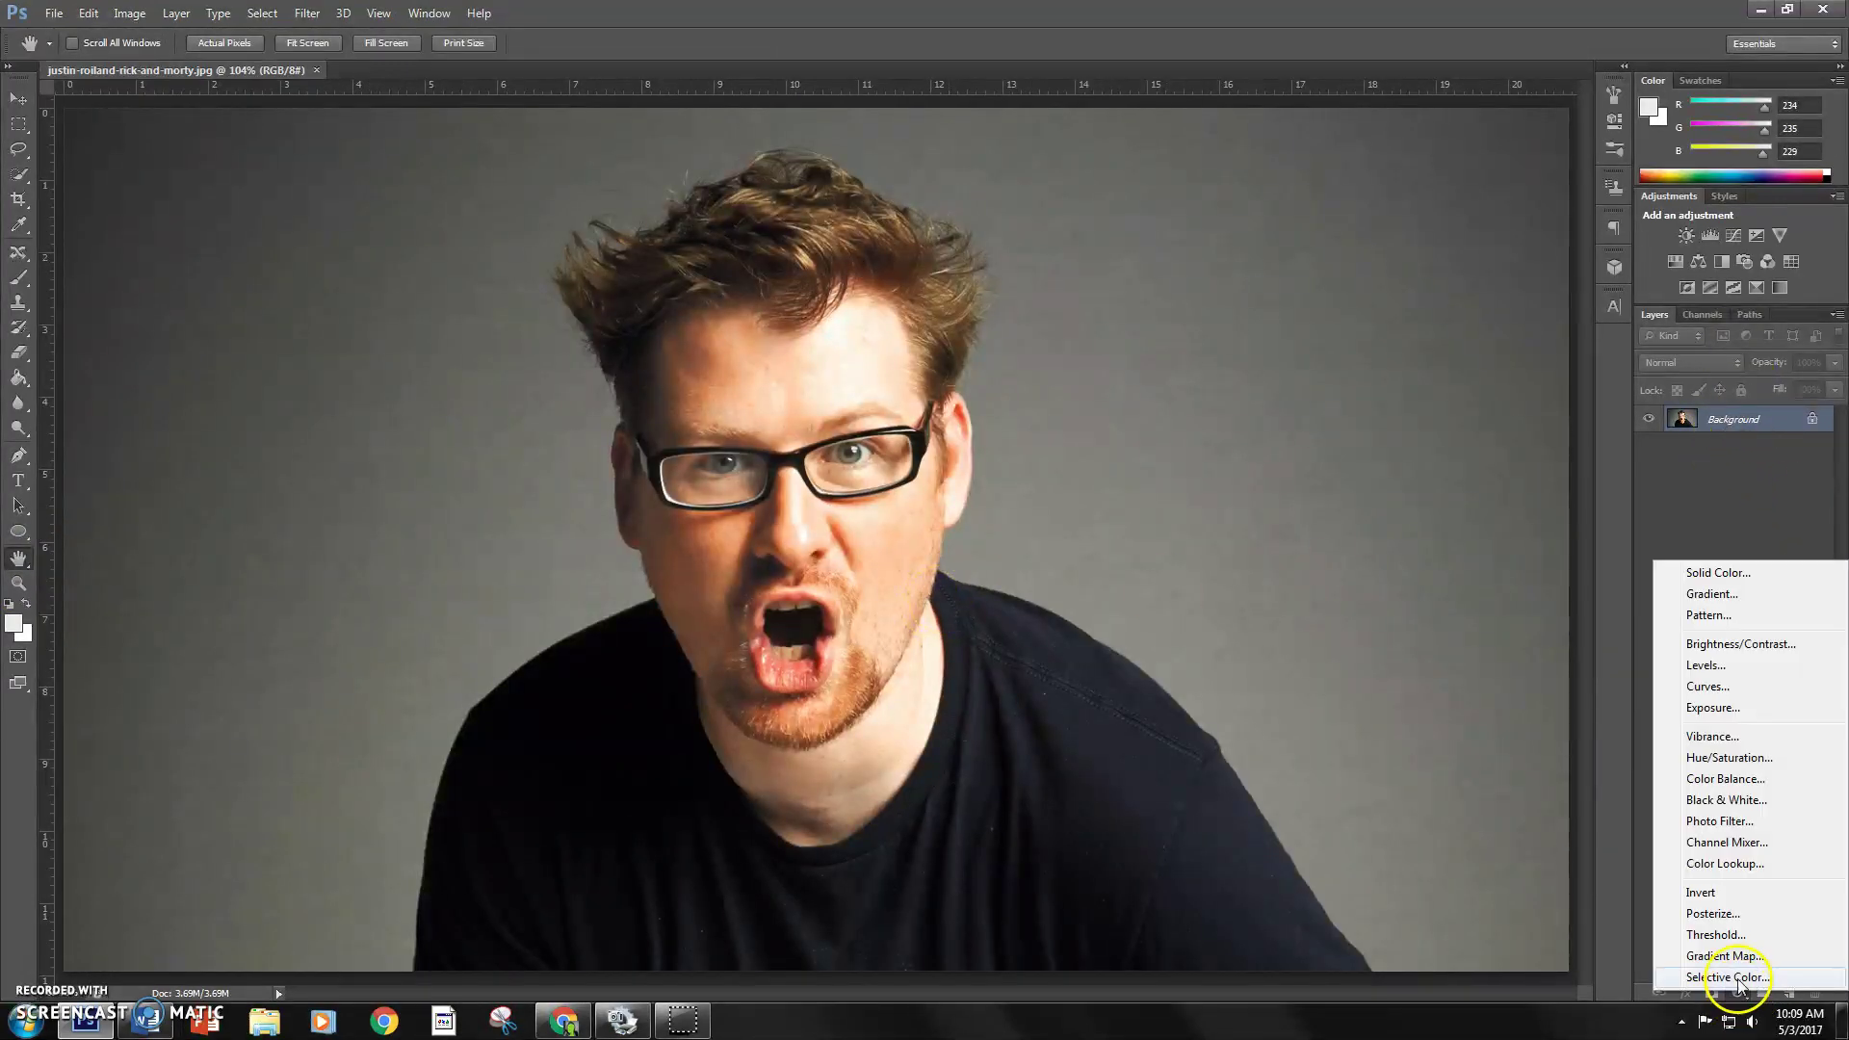
{"action": "left_click", "coordinate": [1728, 803]}
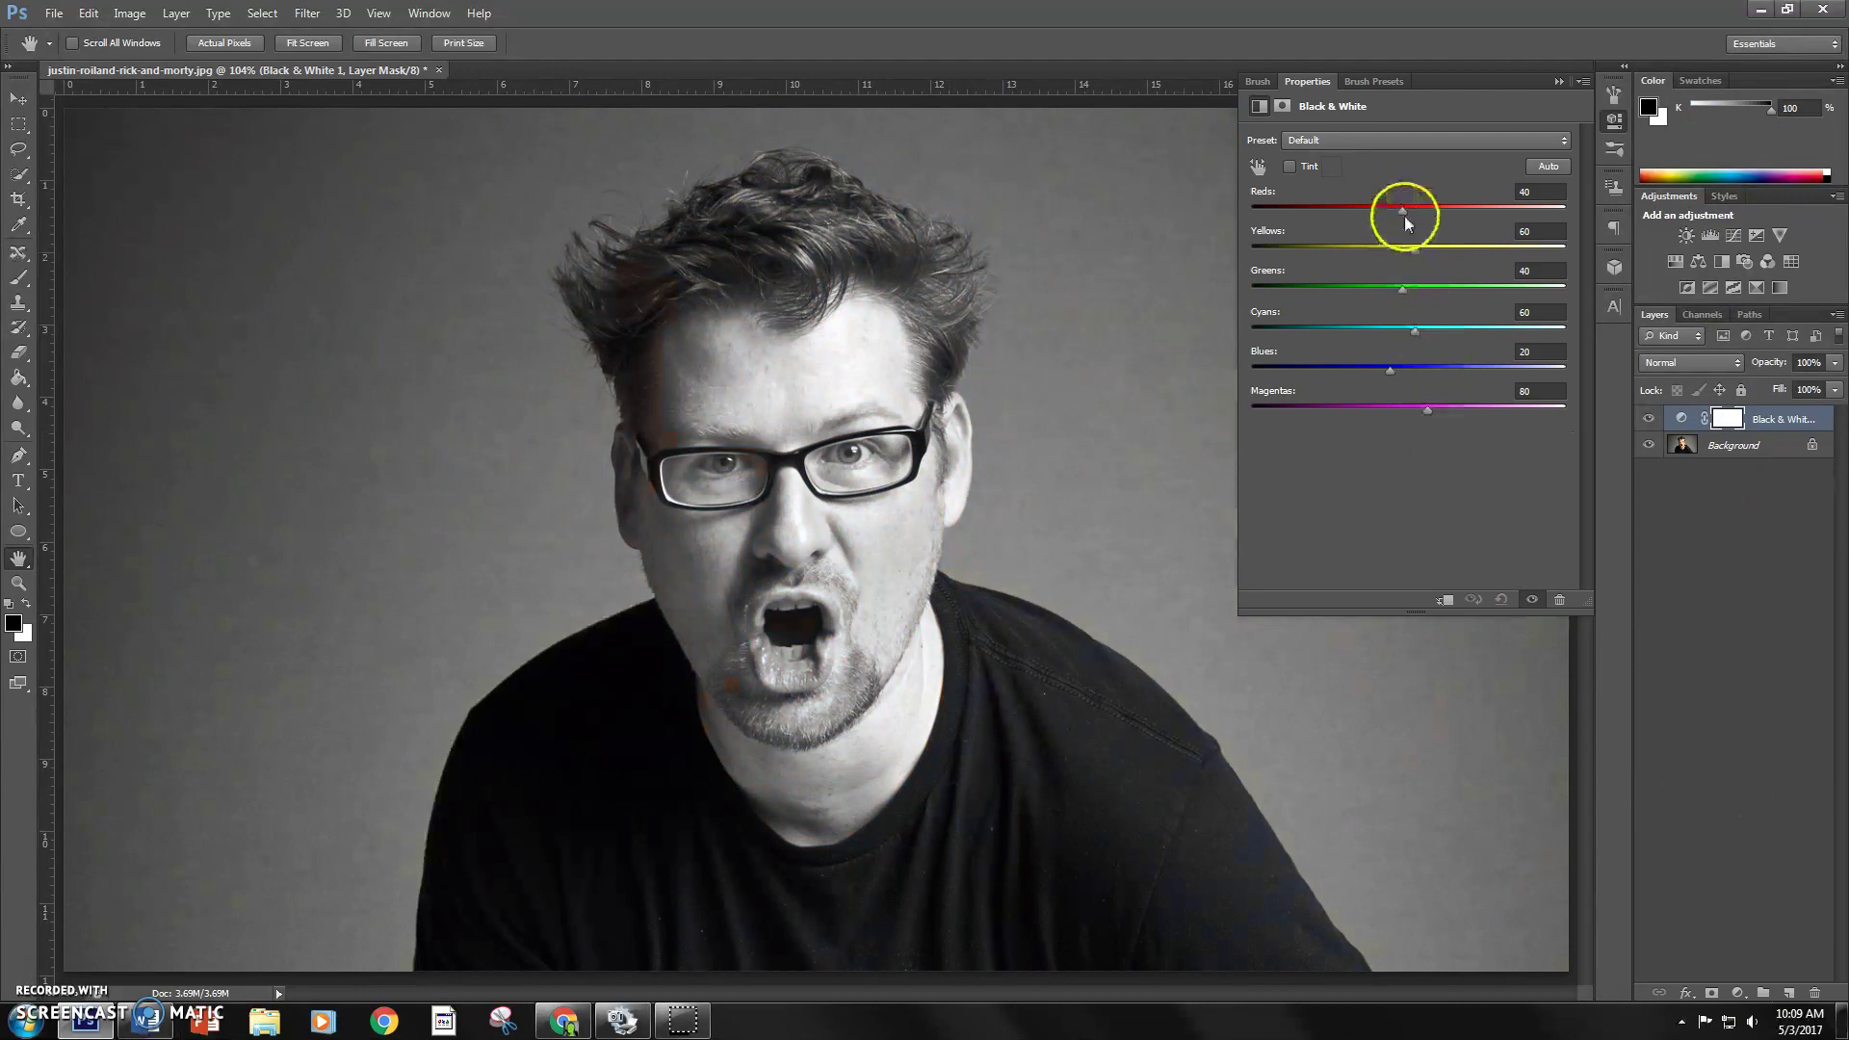
{"action": "left_click", "coordinate": [1525, 193]}
{"action": "type", "text": "-13"}
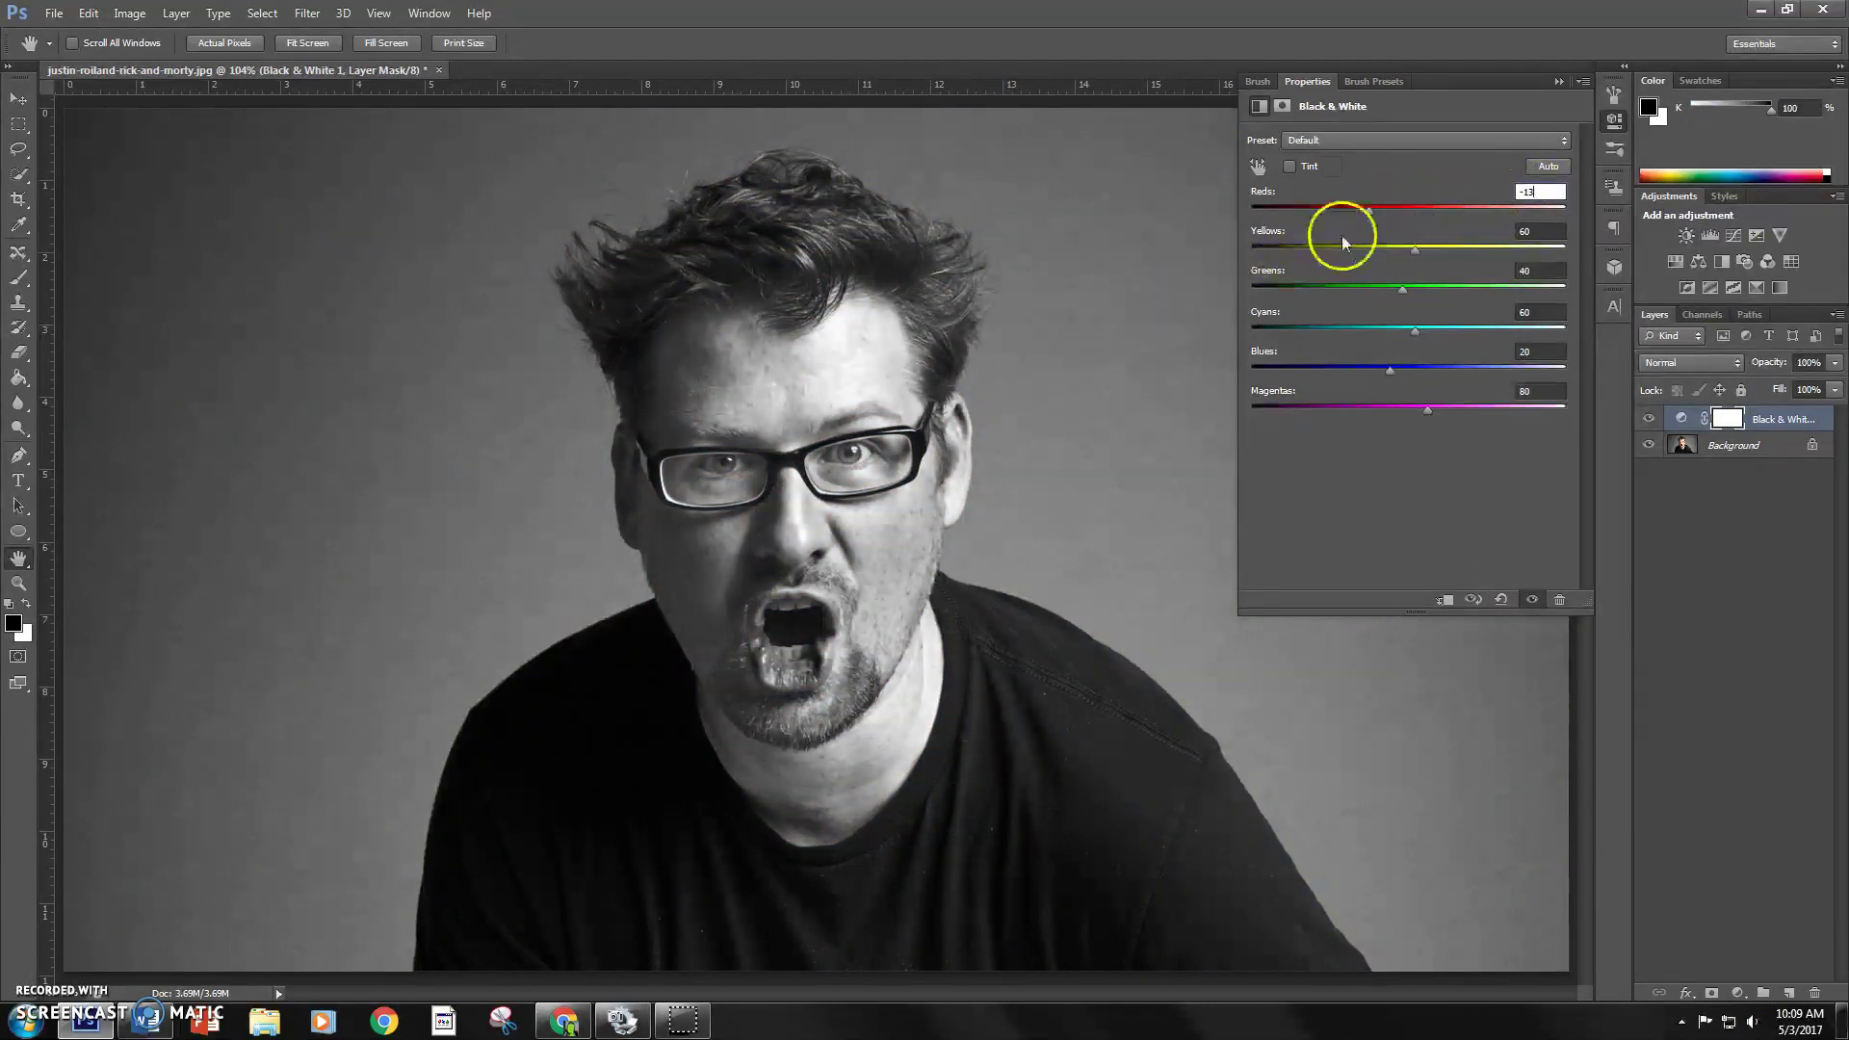
{"action": "left_click", "coordinate": [1559, 80]}
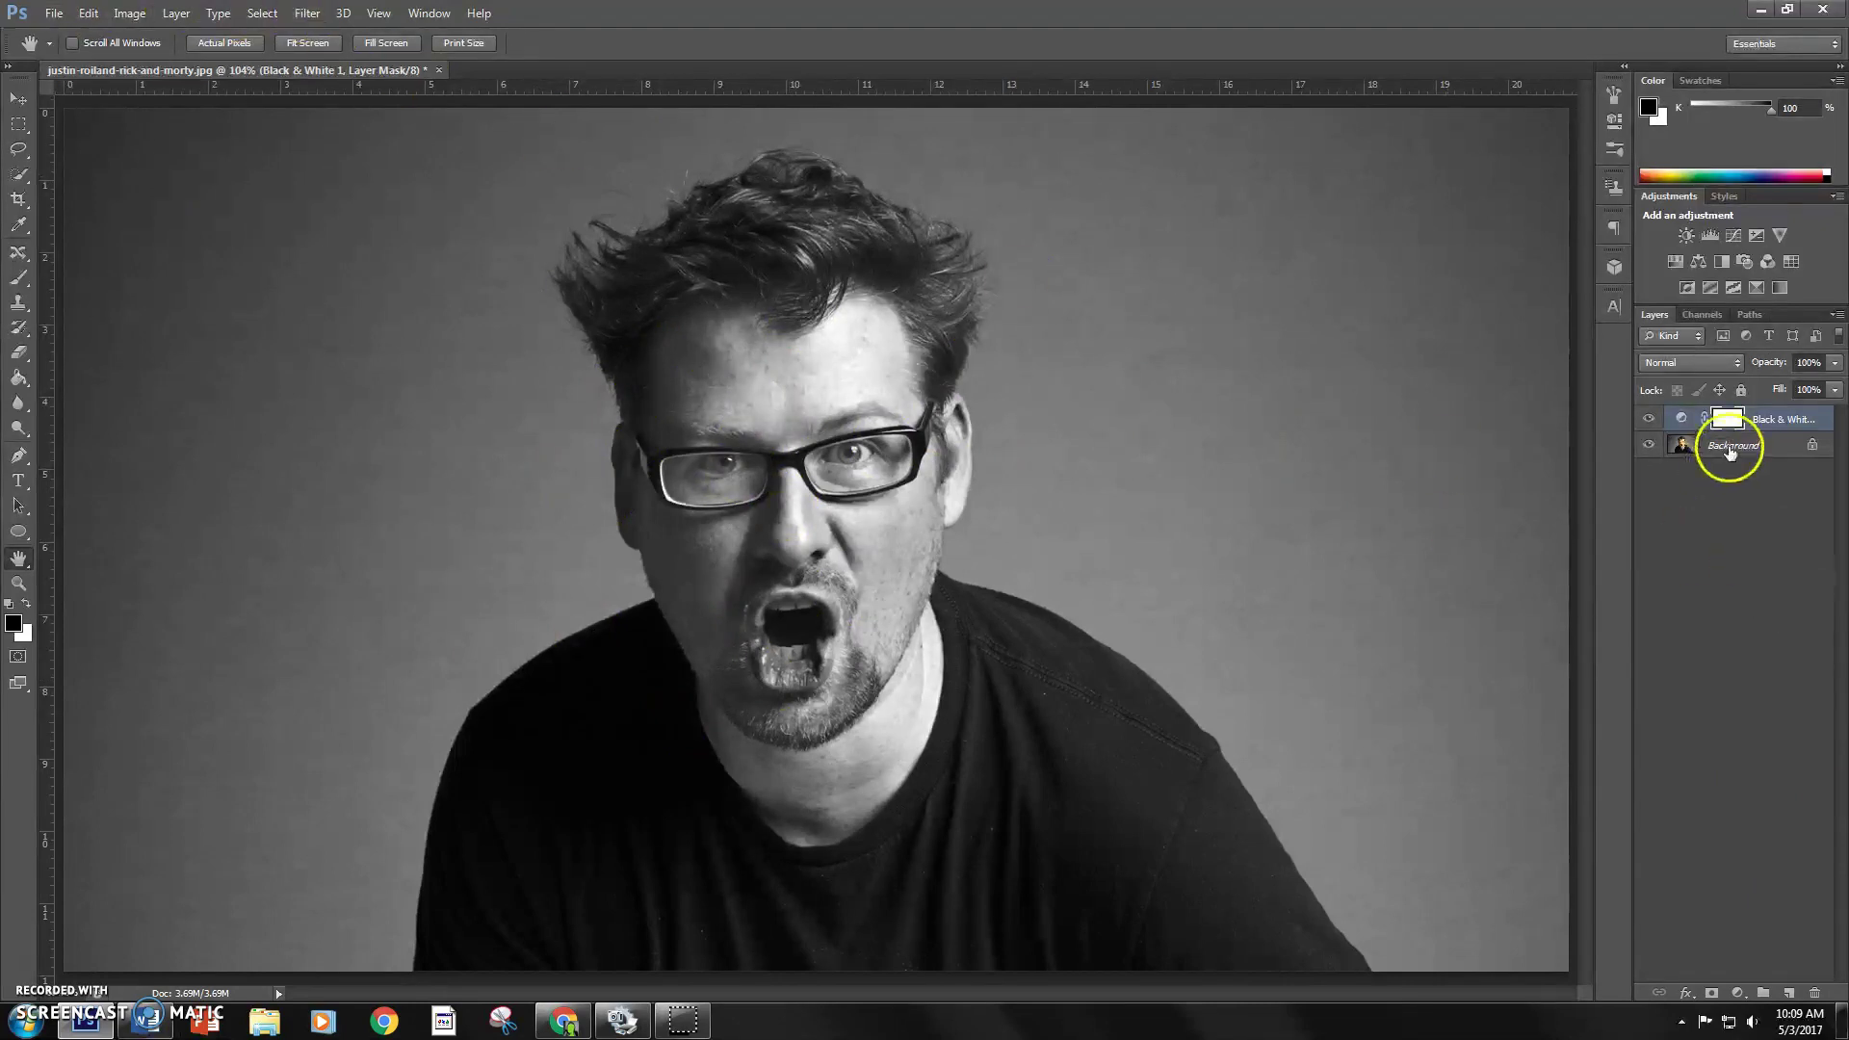
Apply a Gaussian Blur with a 10-pixel radius to the Background layer.
{"action": "left_click", "coordinate": [1724, 445]}
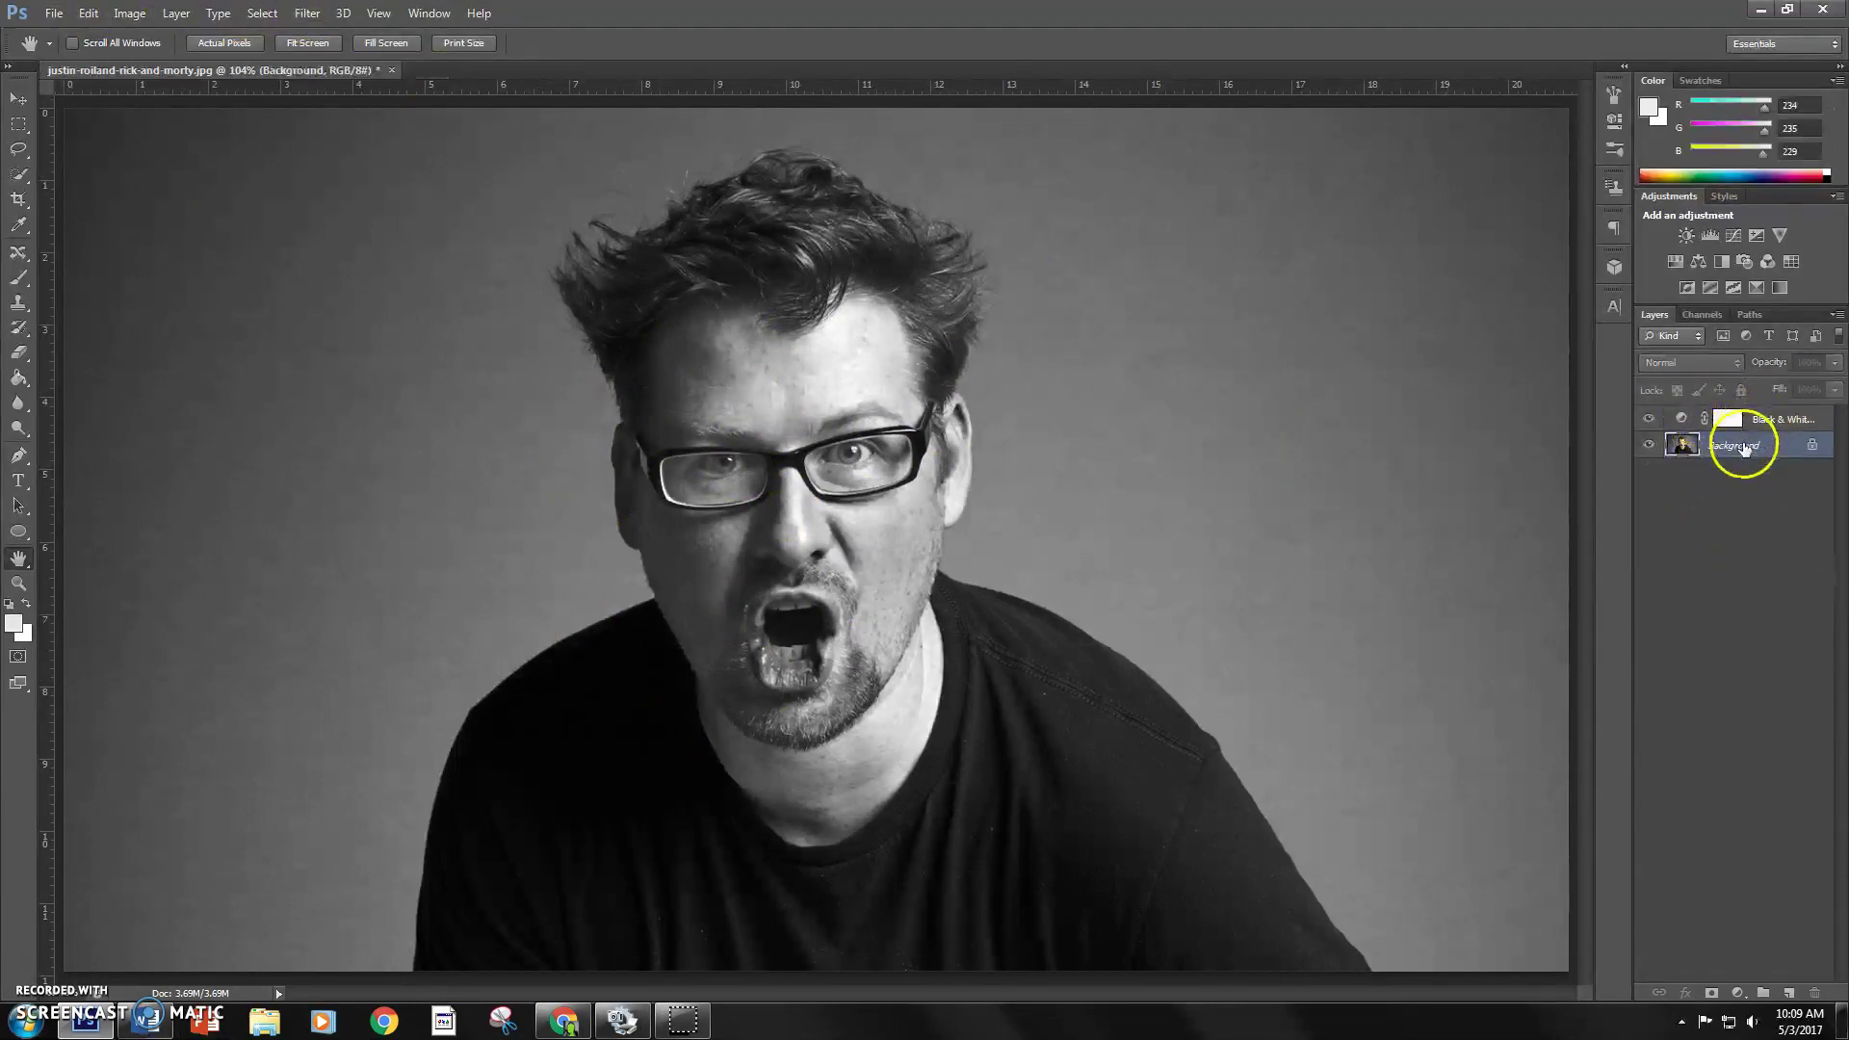
{"action": "left_click", "coordinate": [307, 13]}
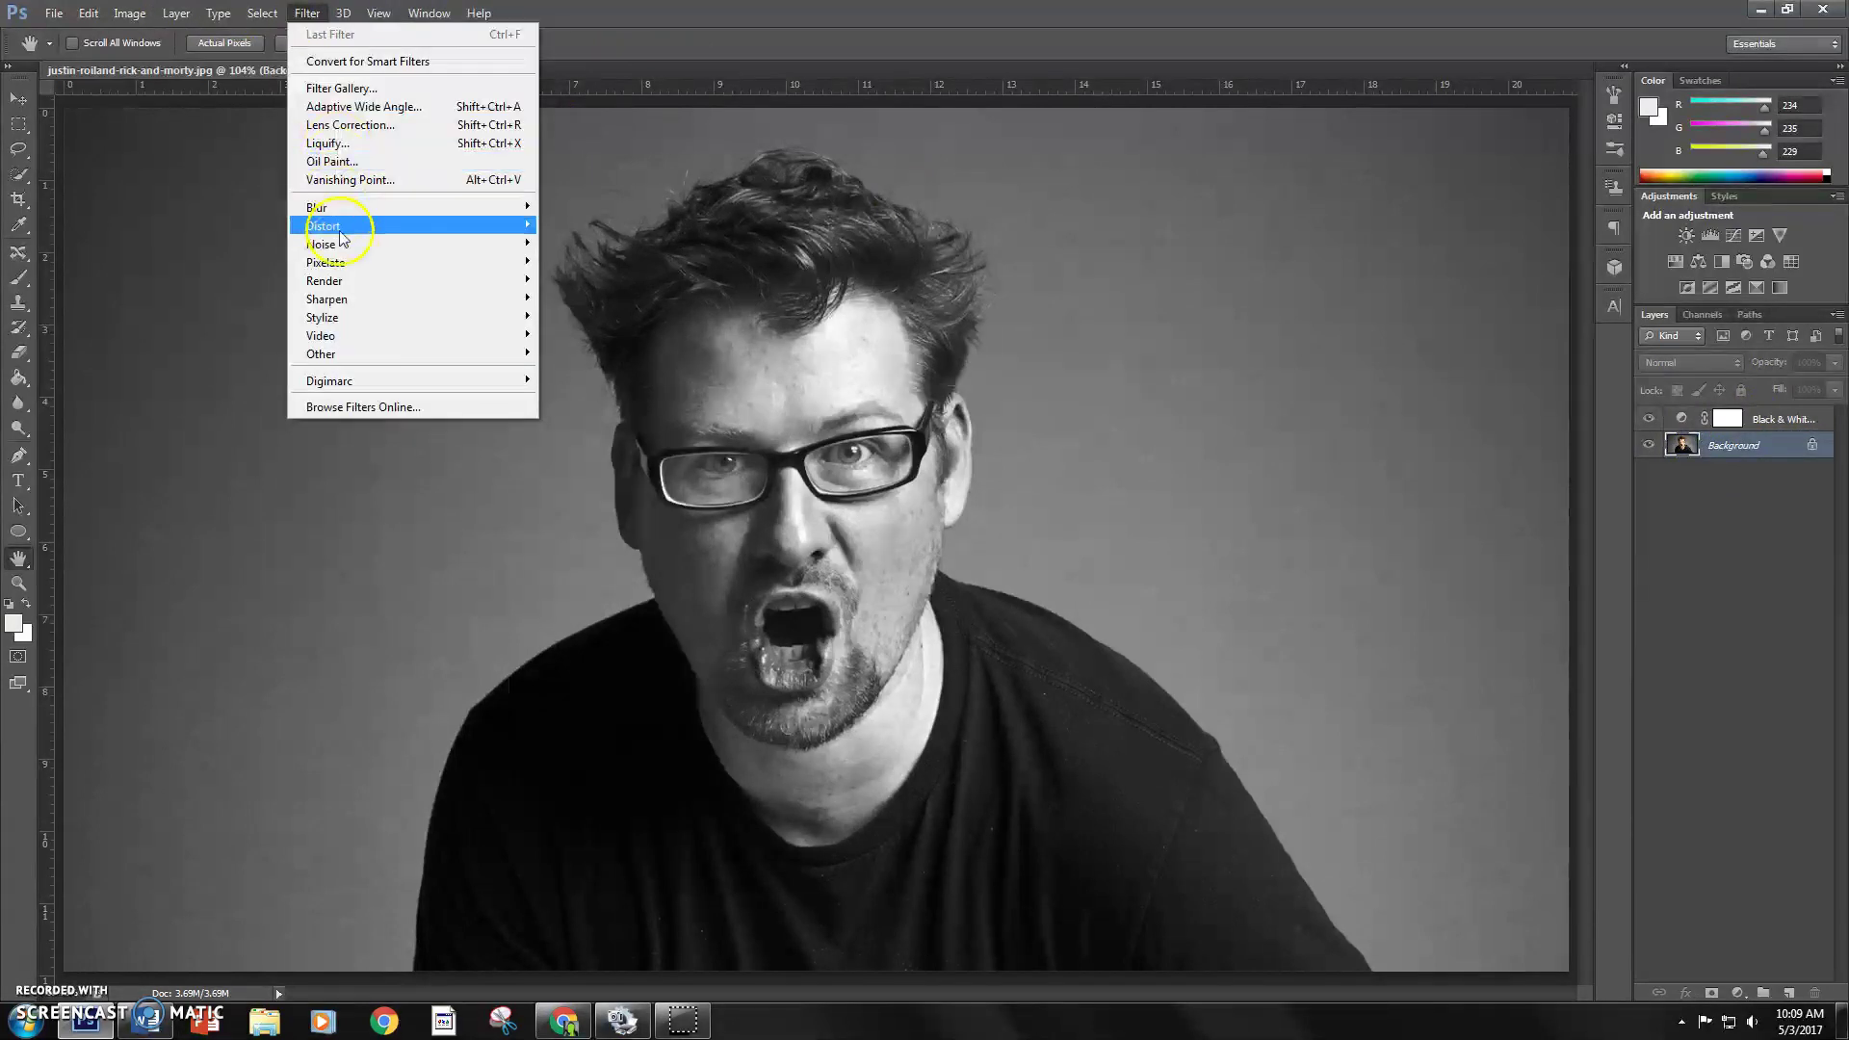
{"action": "mouse_move", "coordinate": [347, 208]}
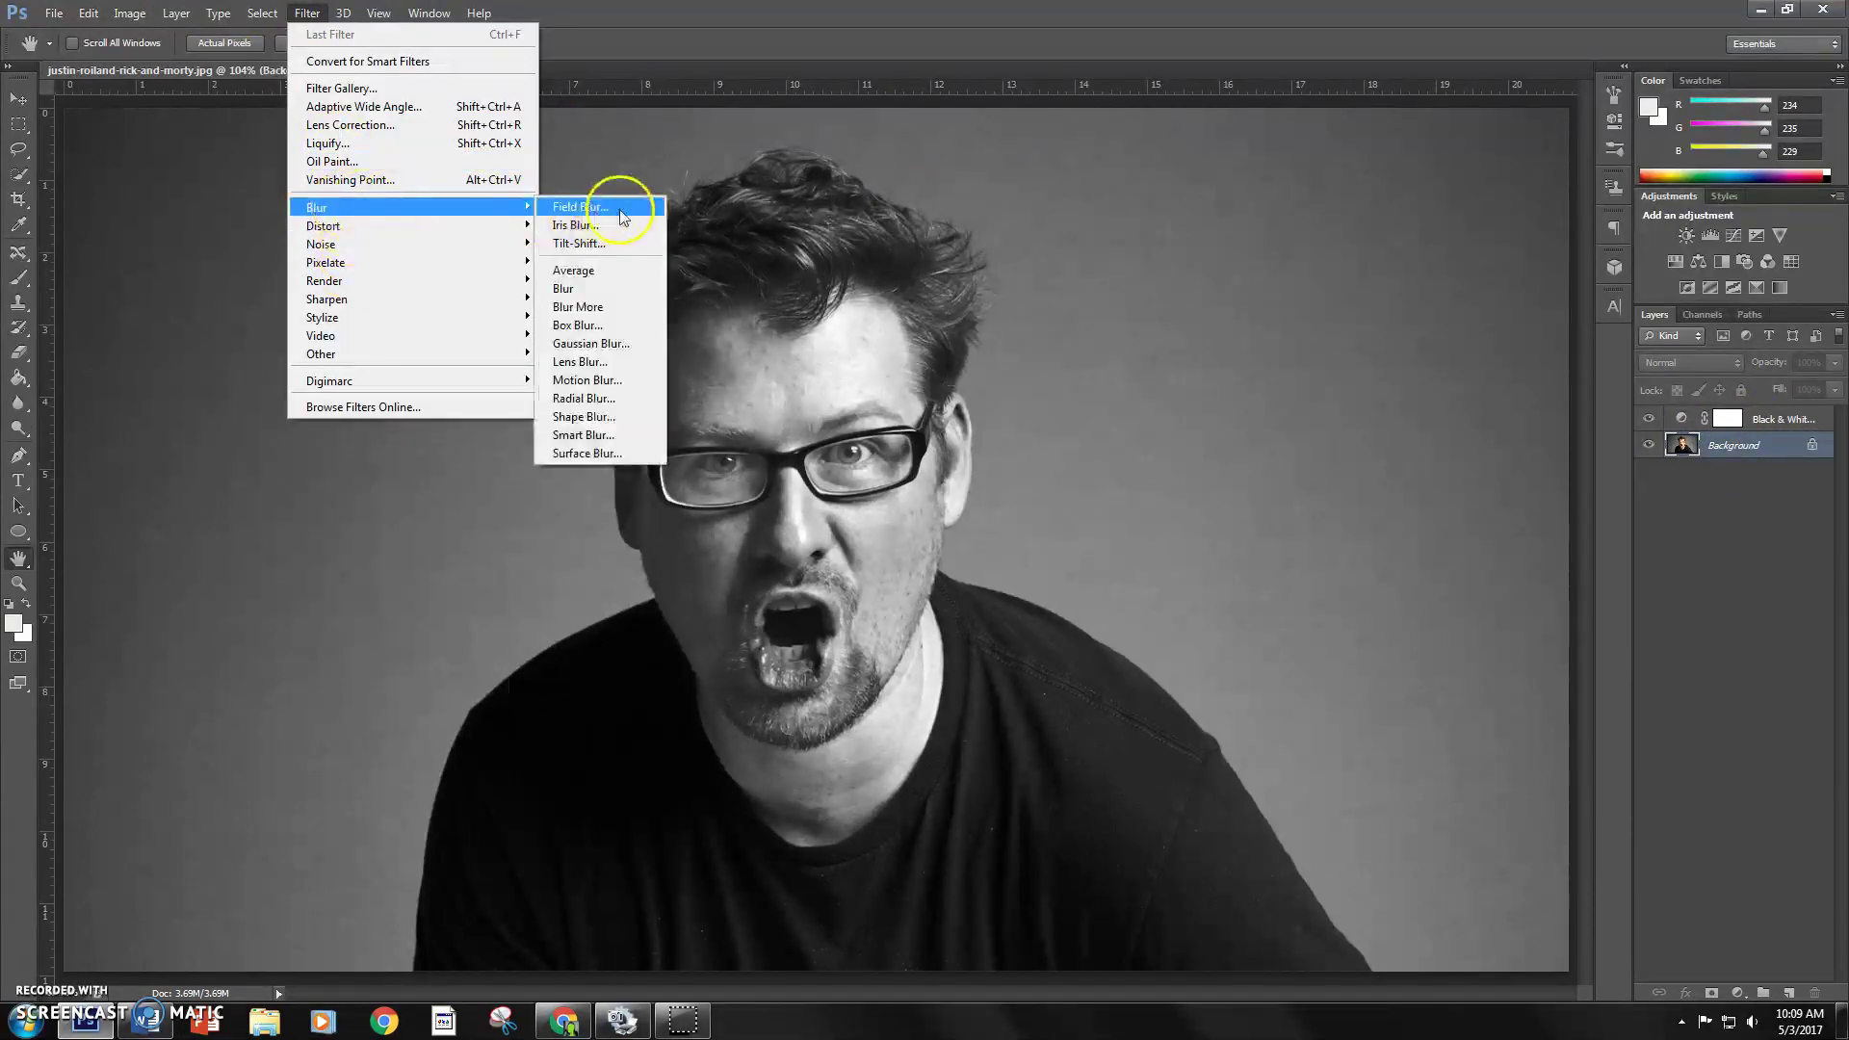
{"action": "left_click", "coordinate": [592, 342]}
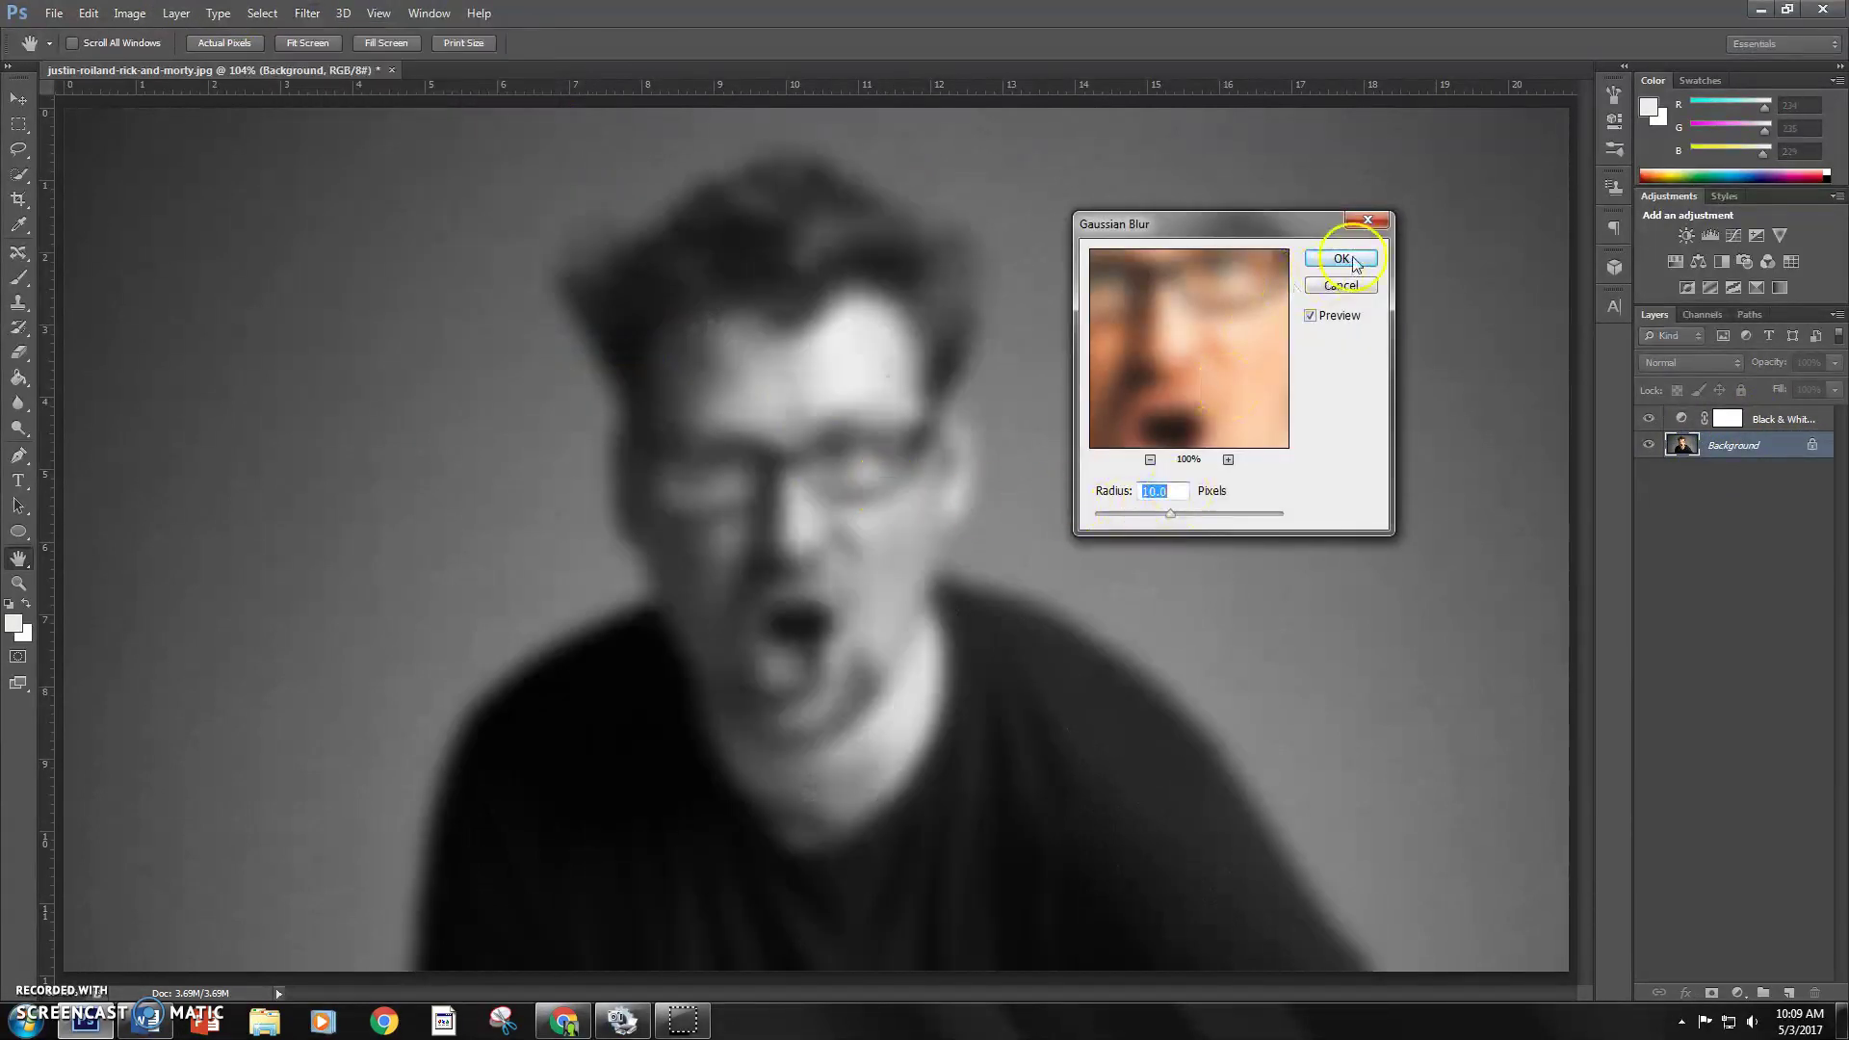
{"action": "left_click", "coordinate": [1348, 259]}
Save the blurred image to the Desktop as the Photoshop file "blurry justin boi.psd".
{"action": "left_click", "coordinate": [54, 12]}
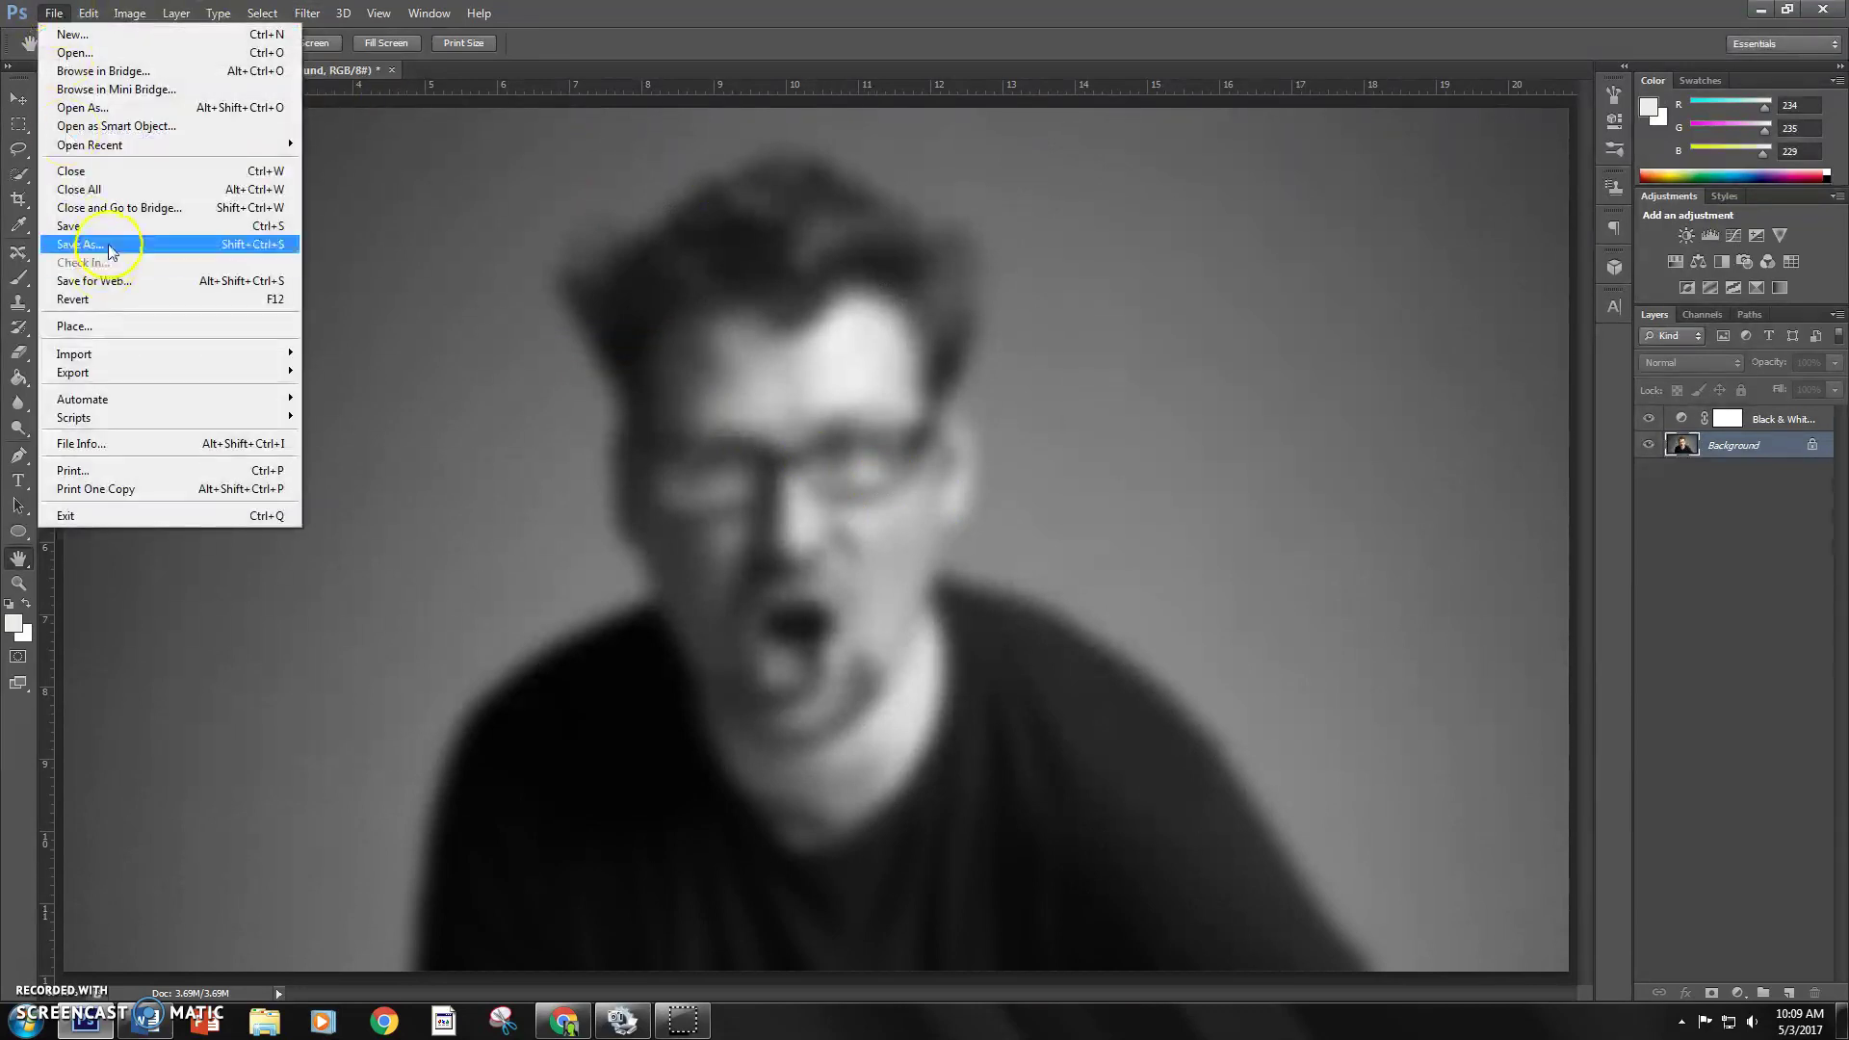
{"action": "left_click", "coordinate": [108, 246]}
{"action": "left_click", "coordinate": [986, 479]}
{"action": "left_click_drag", "start_coordinate": [989, 477], "coordinate": [703, 472]}
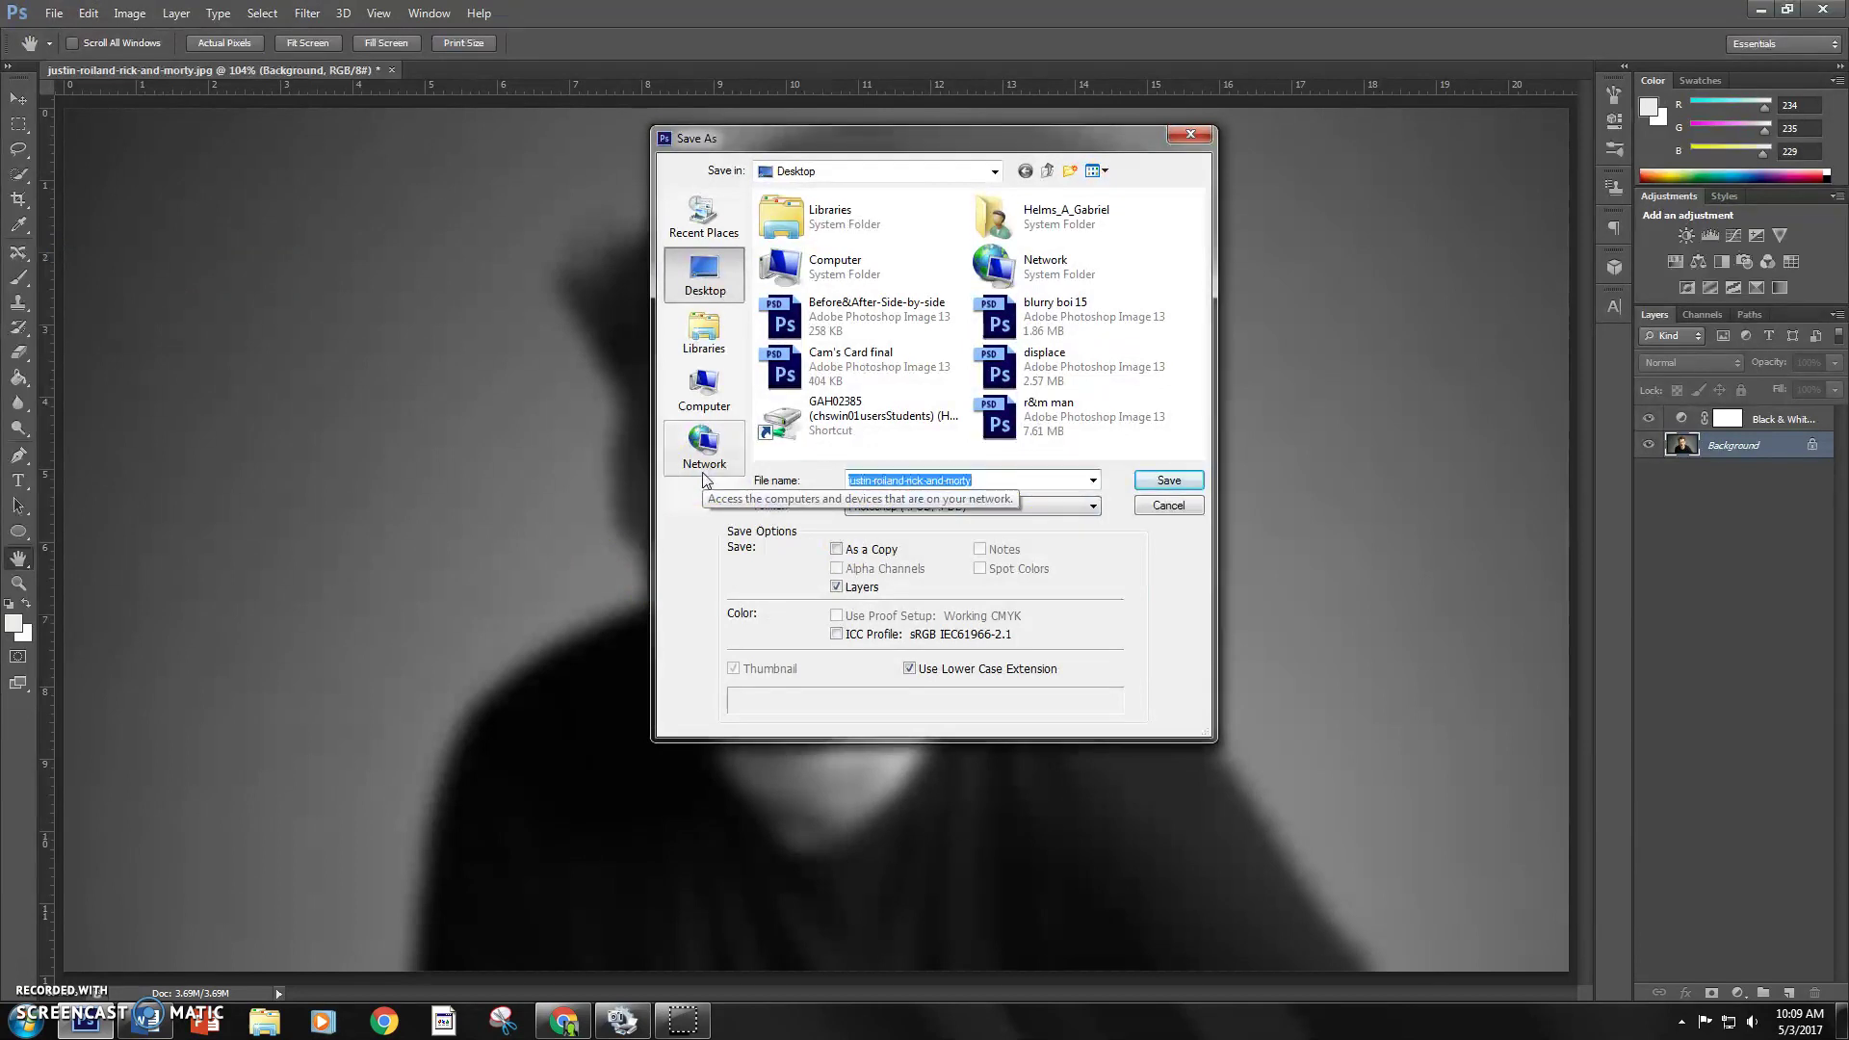
{"action": "type", "text": "blutt"}
{"action": "key", "text": "BackSpace"}
{"action": "key", "text": "BackSpace"}
{"action": "type", "text": "rry "}
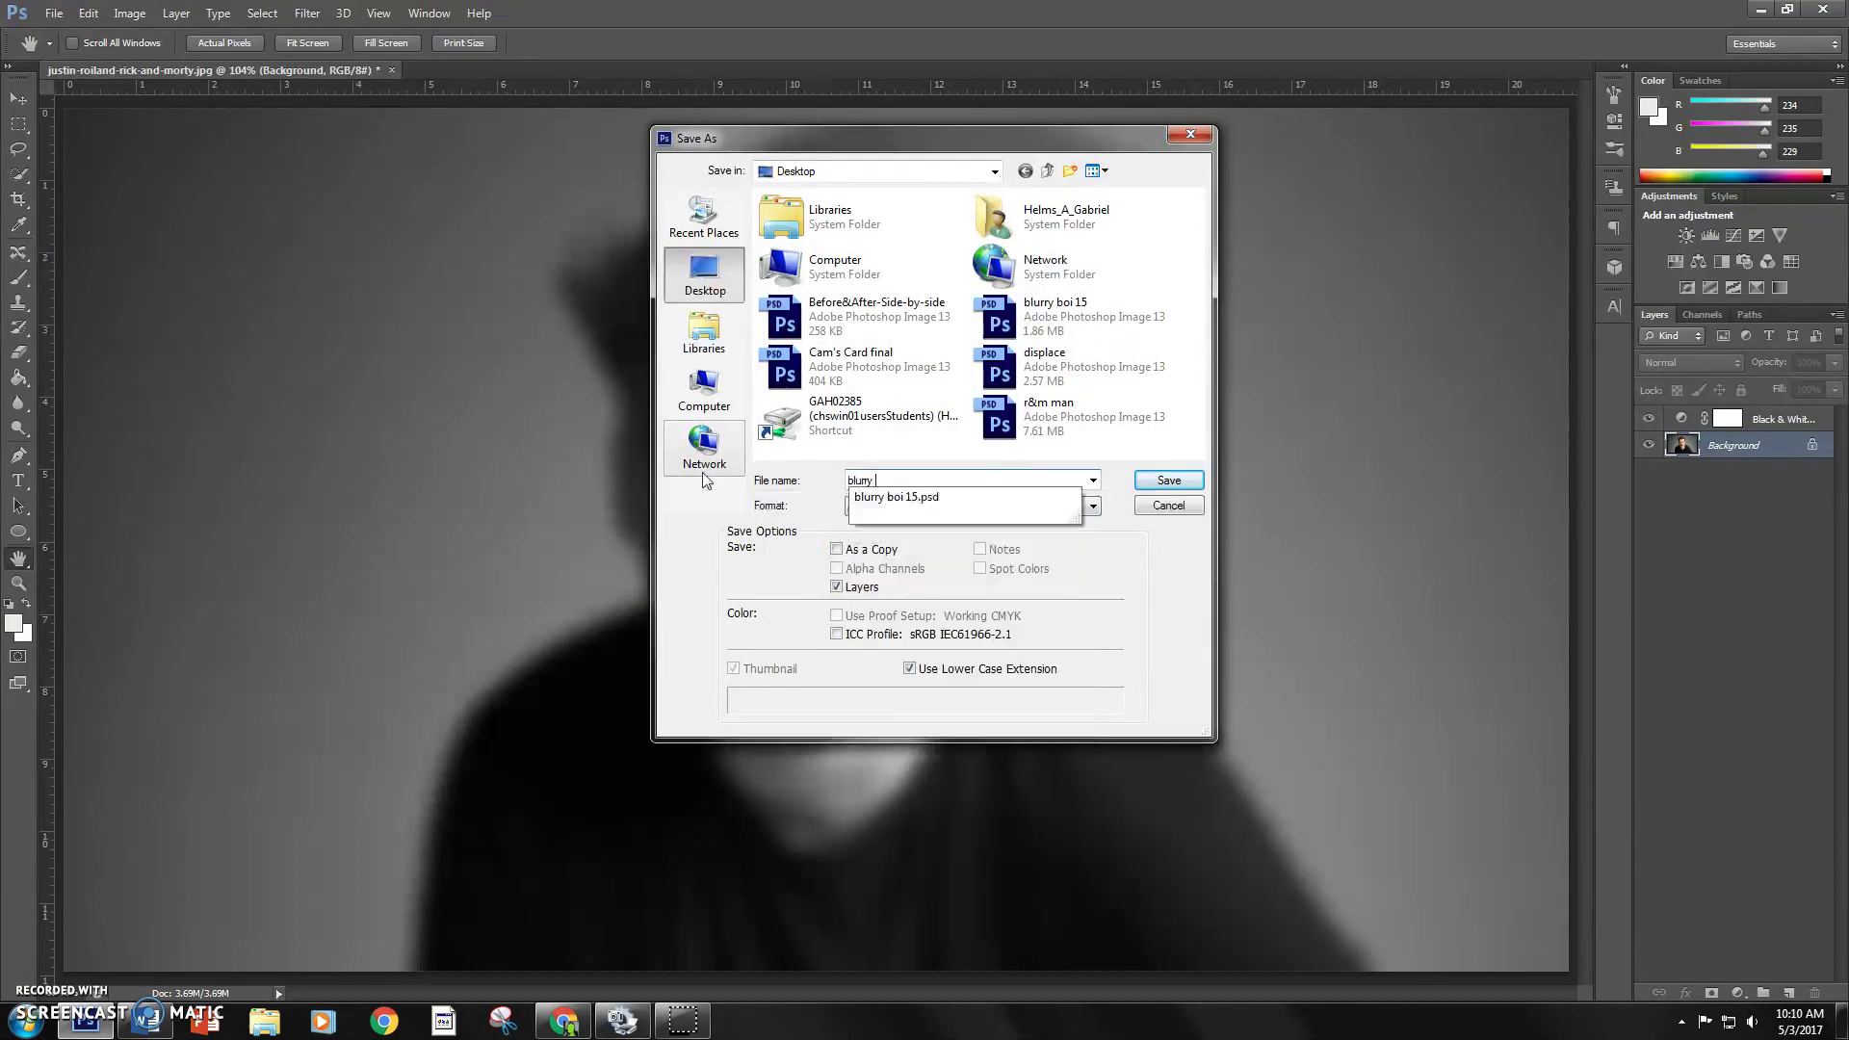
{"action": "type", "text": "justin boi.psd"}
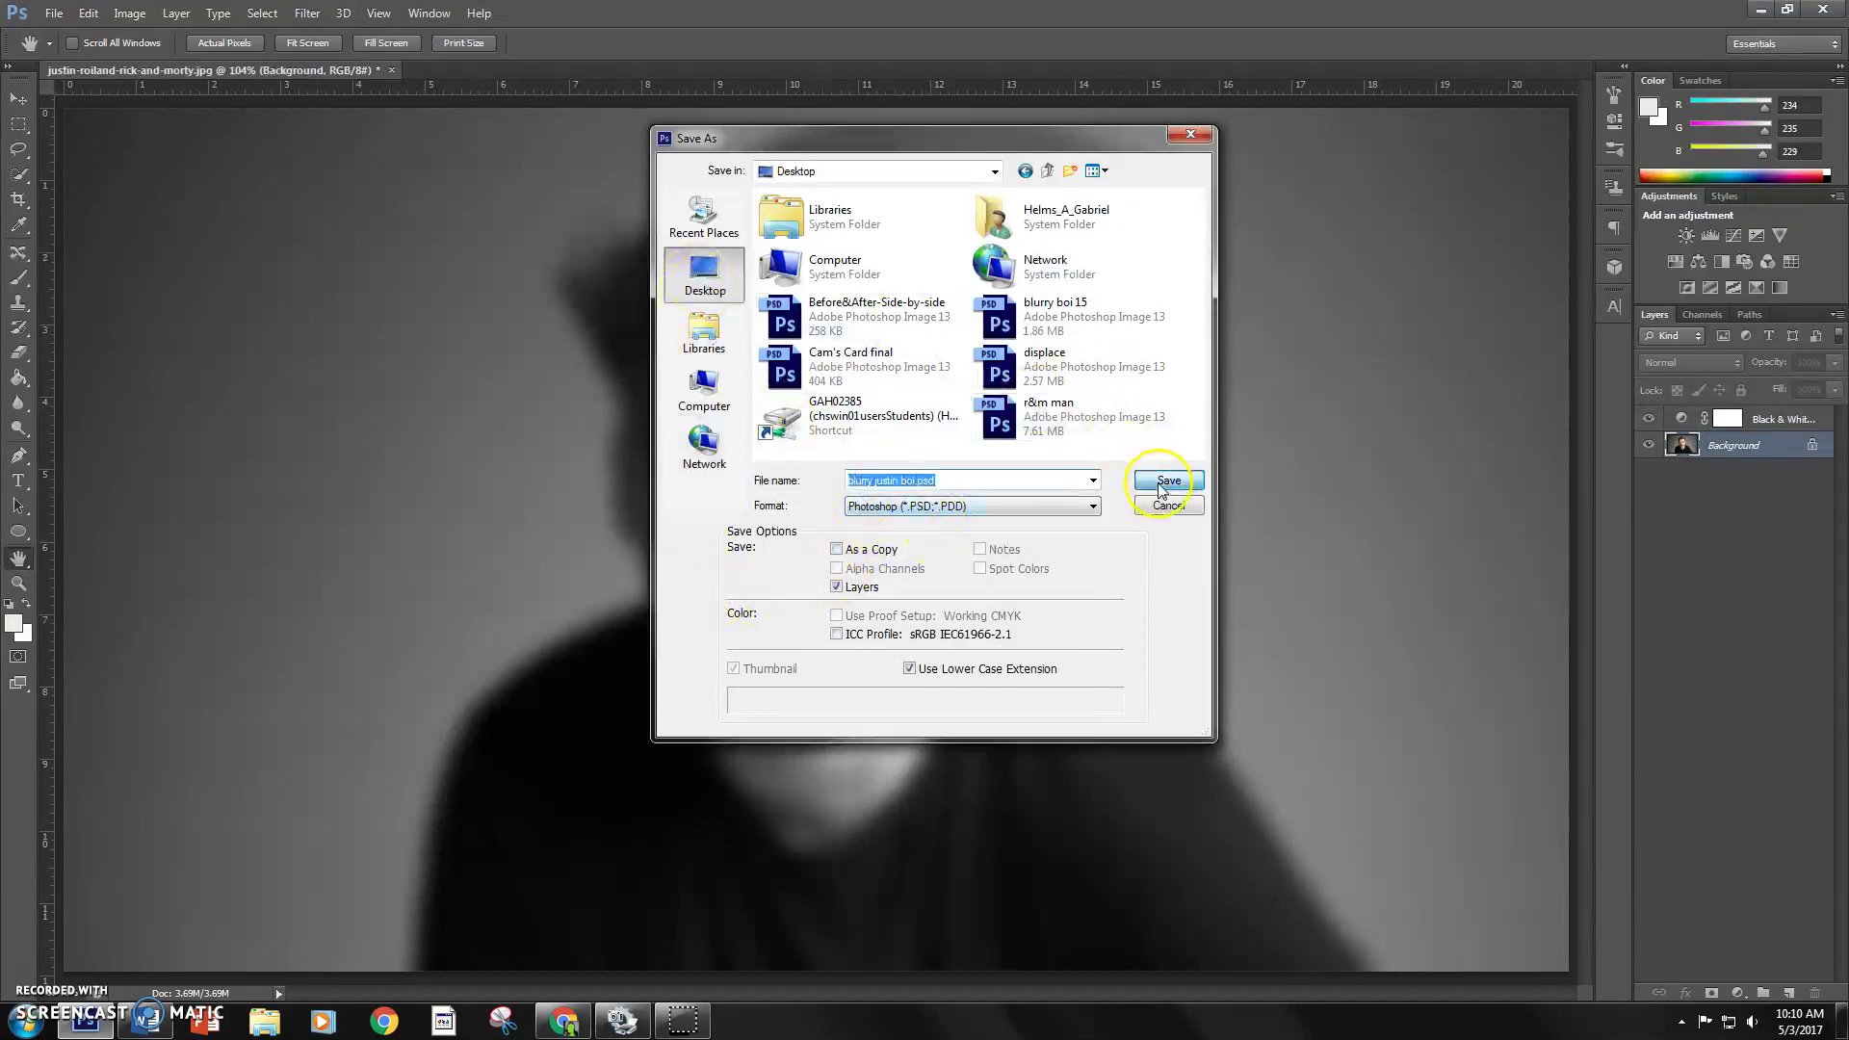
{"action": "left_click", "coordinate": [1162, 486]}
{"action": "left_click", "coordinate": [1146, 312]}
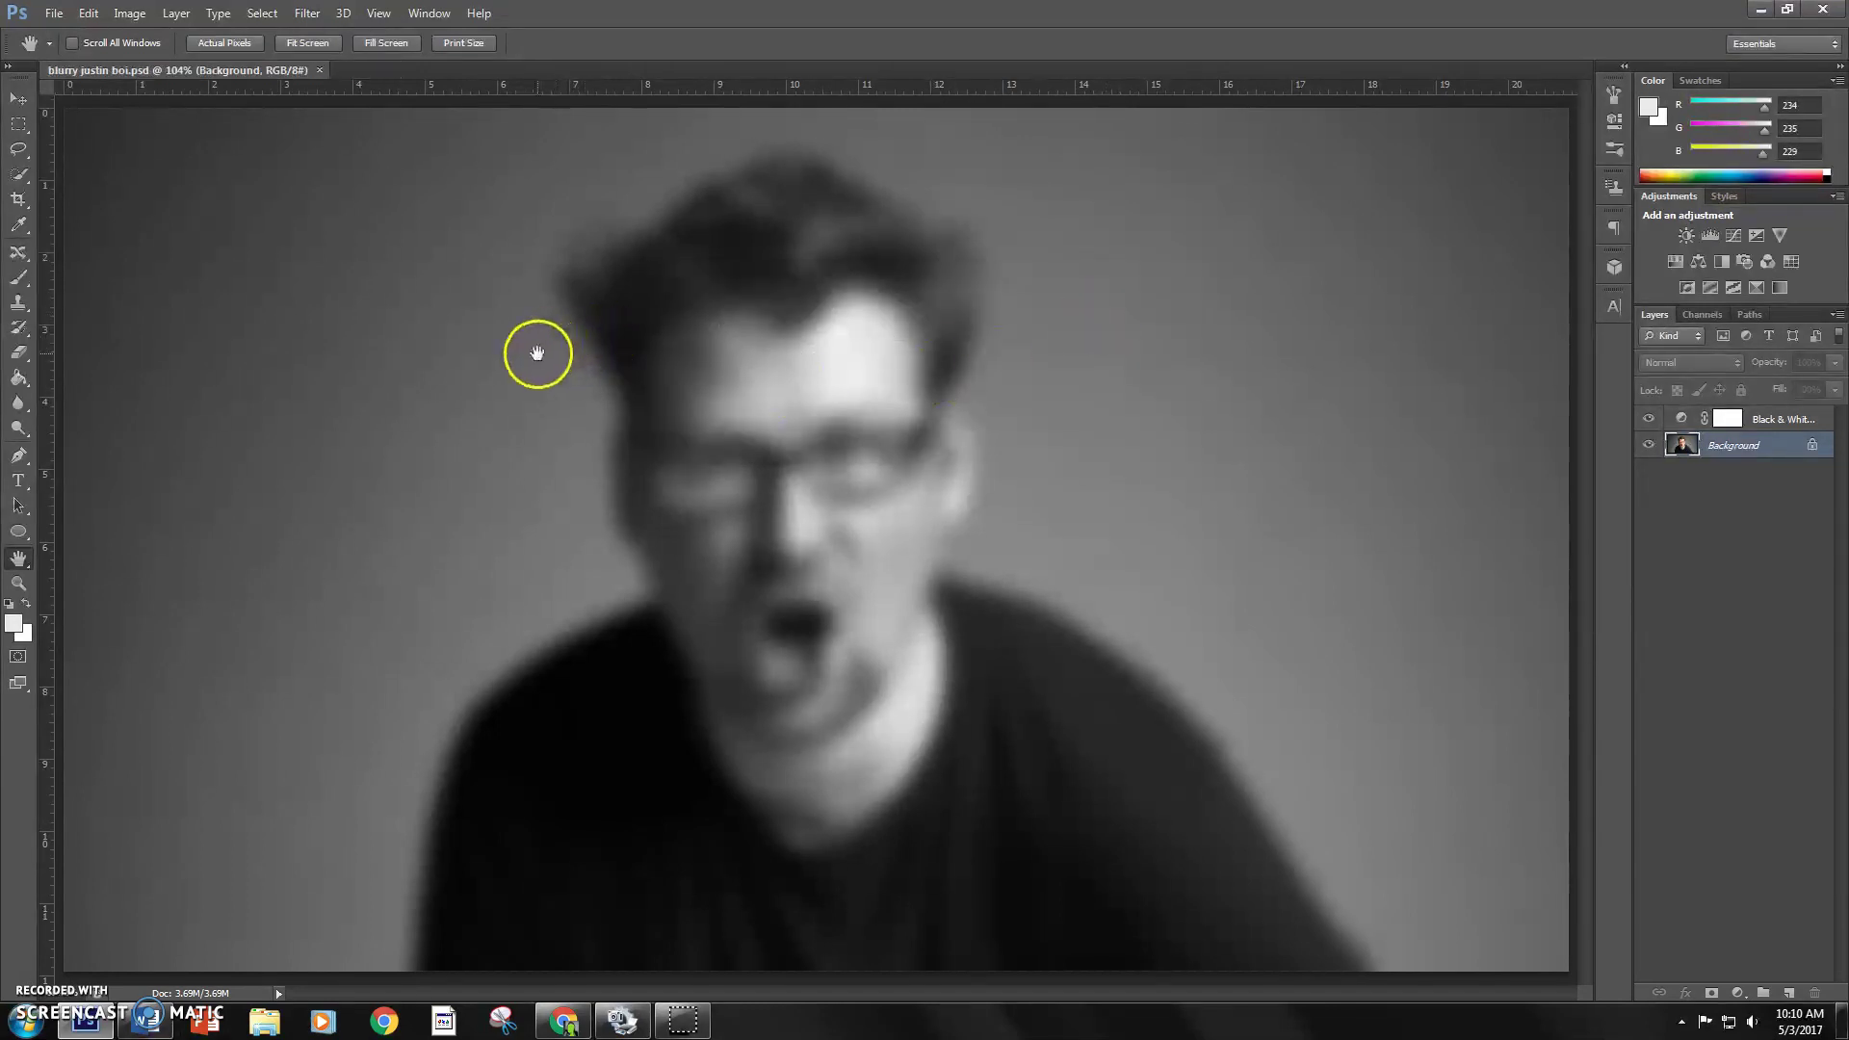
Undo the Gaussian Blur on the photo and select the Background layer.
{"action": "key", "text": "ctrl+z"}
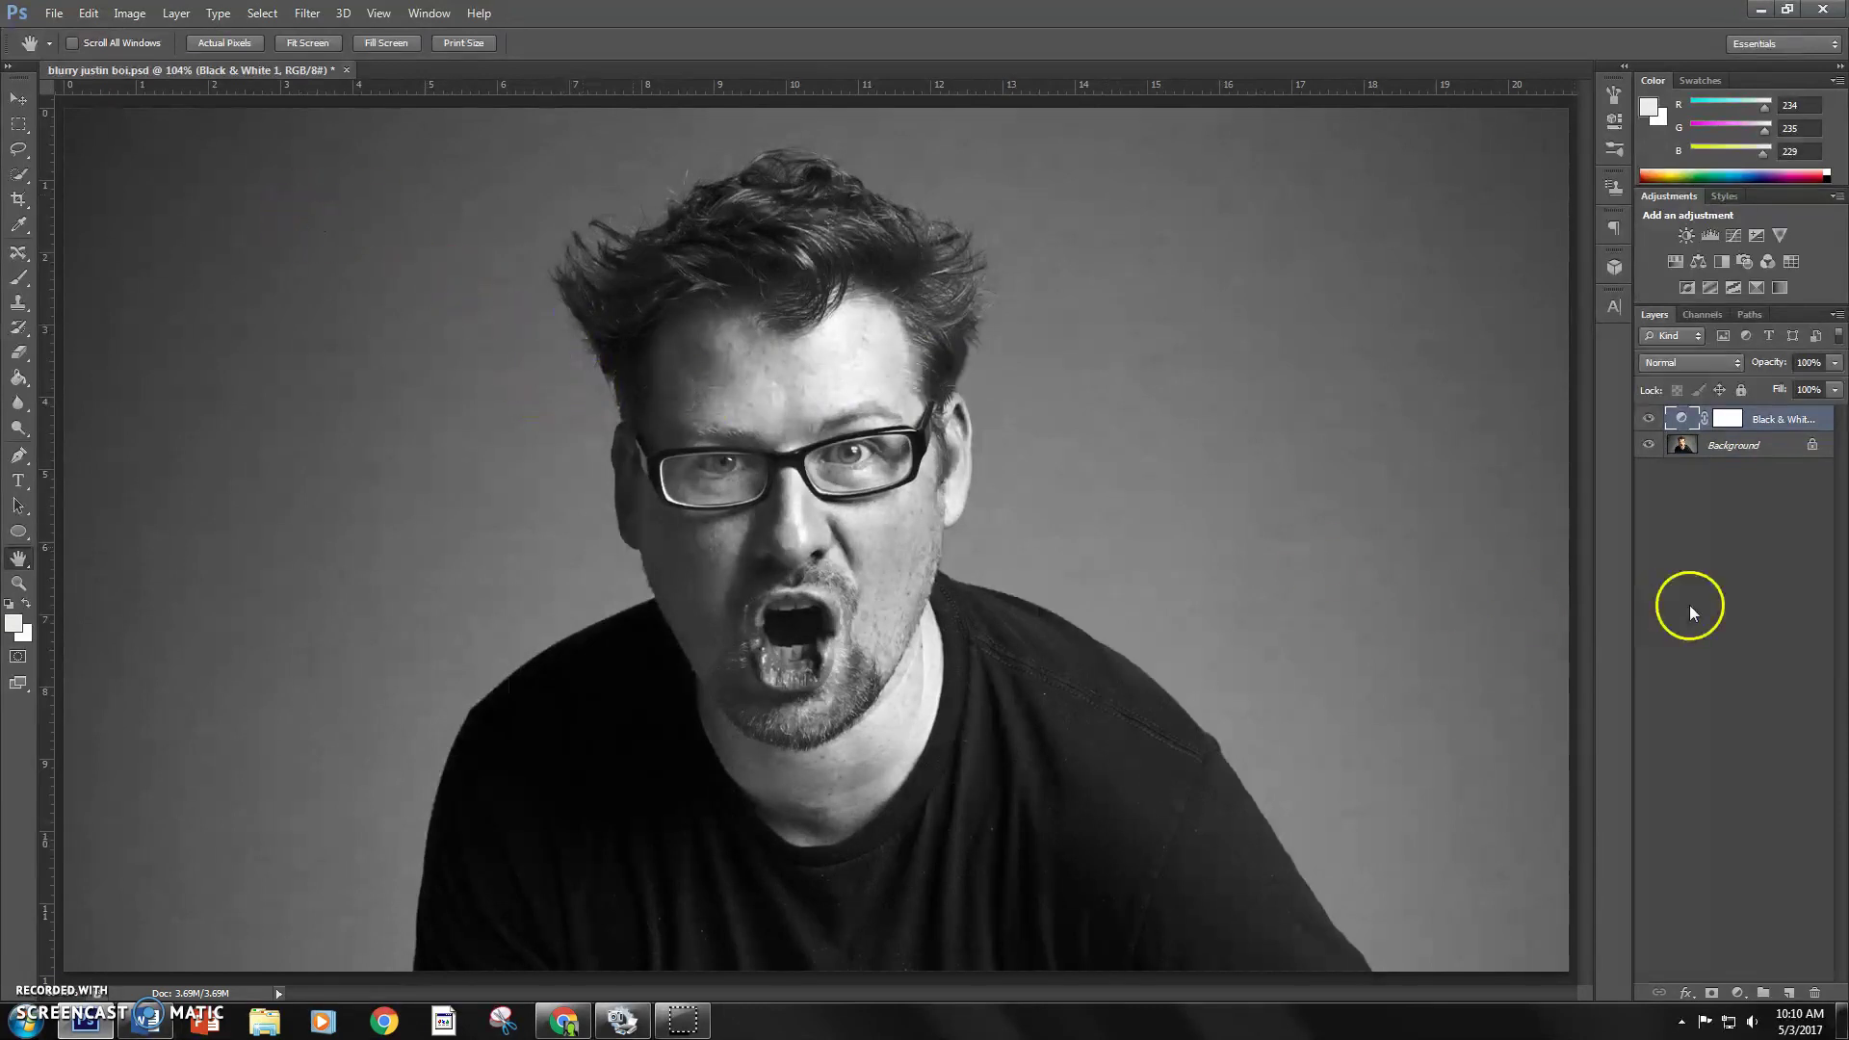
{"action": "left_click", "coordinate": [1746, 454]}
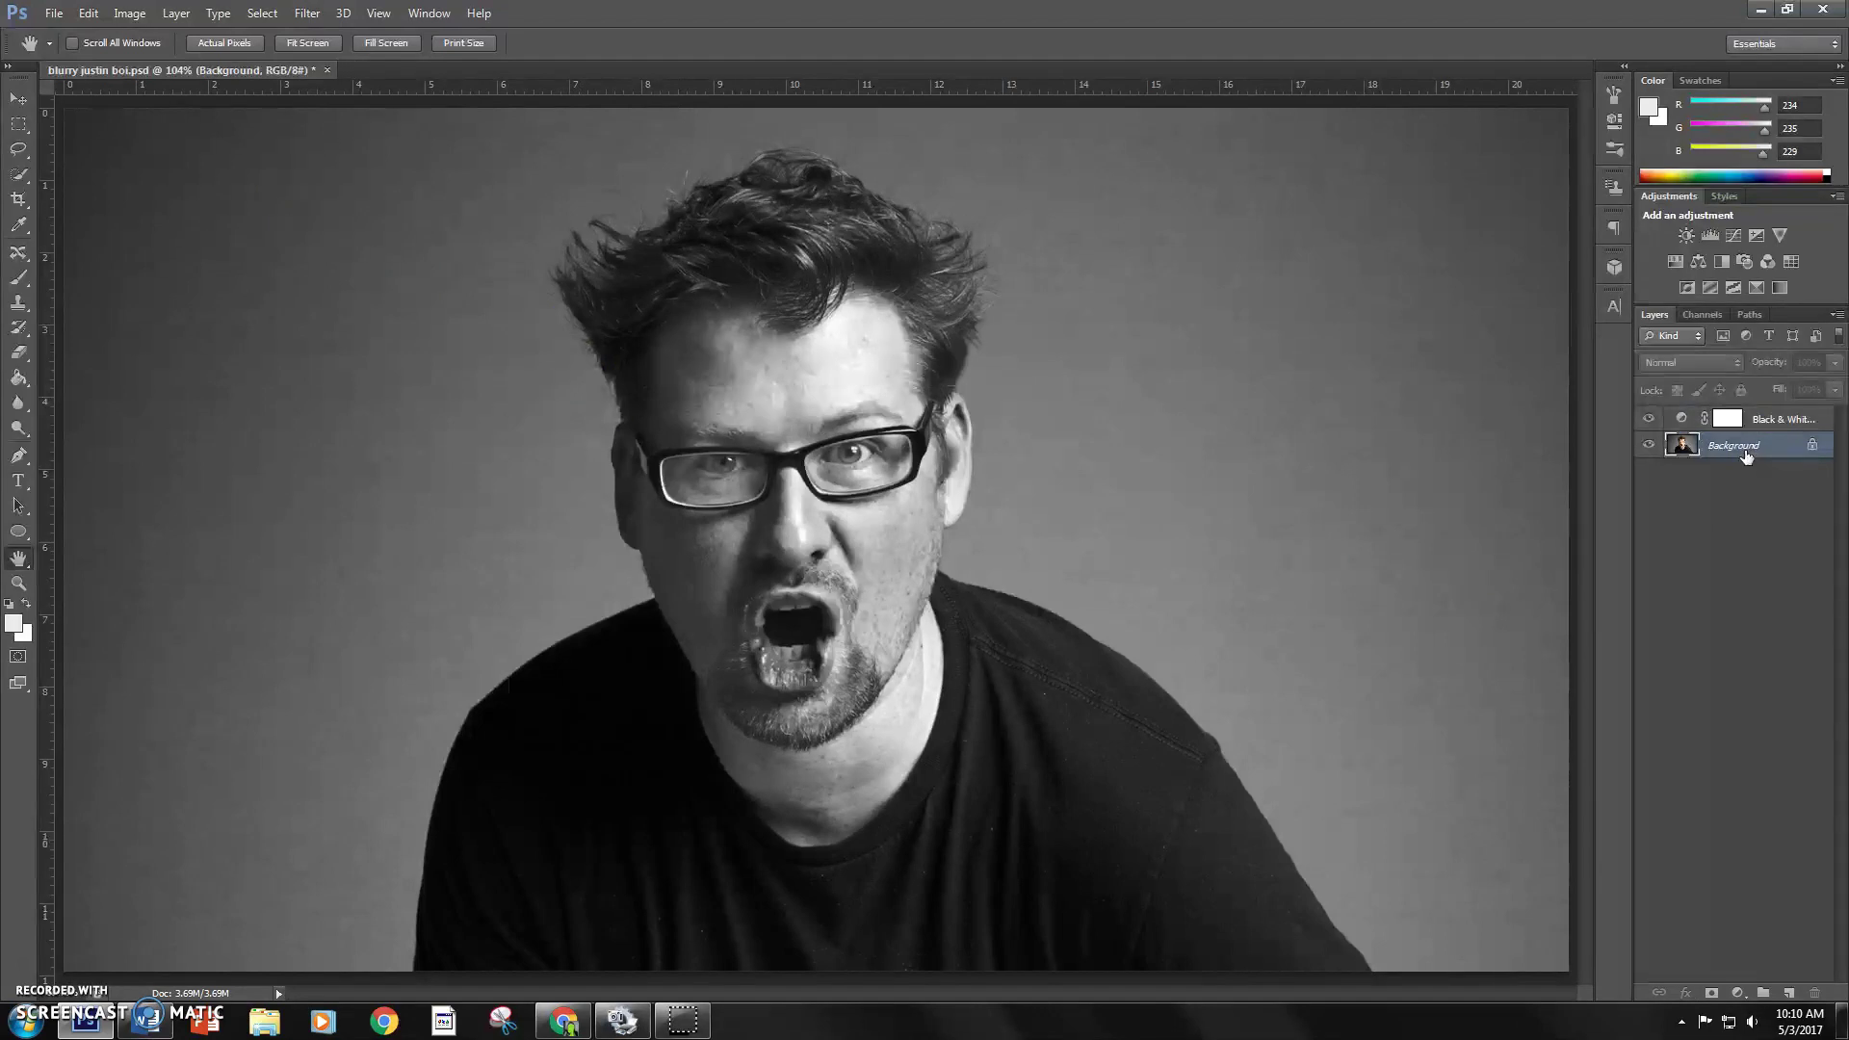
Fill a text box covering the whole canvas with the repeated R&M quote in 16 pt Rockwell Extra Bold, above the Background layer.
{"action": "left_click", "coordinate": [18, 484]}
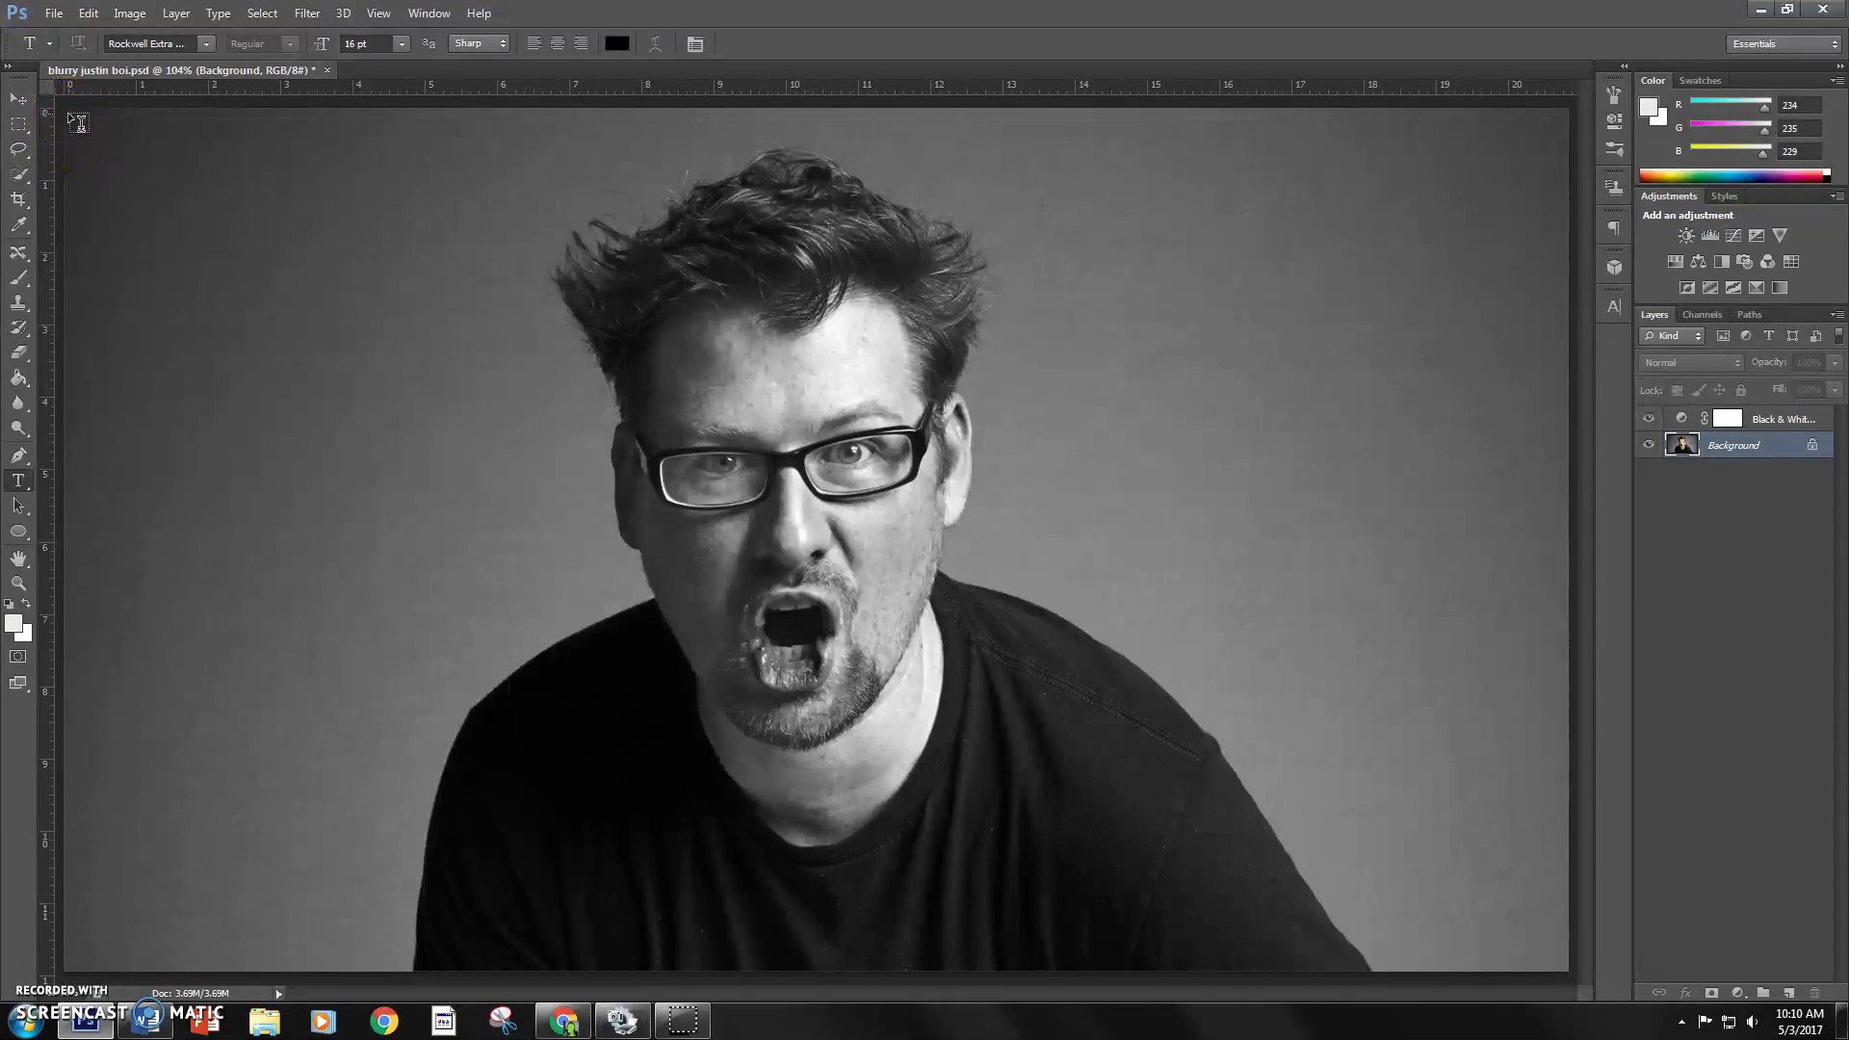
{"action": "left_click_drag", "start_coordinate": [66, 110], "coordinate": [1572, 971]}
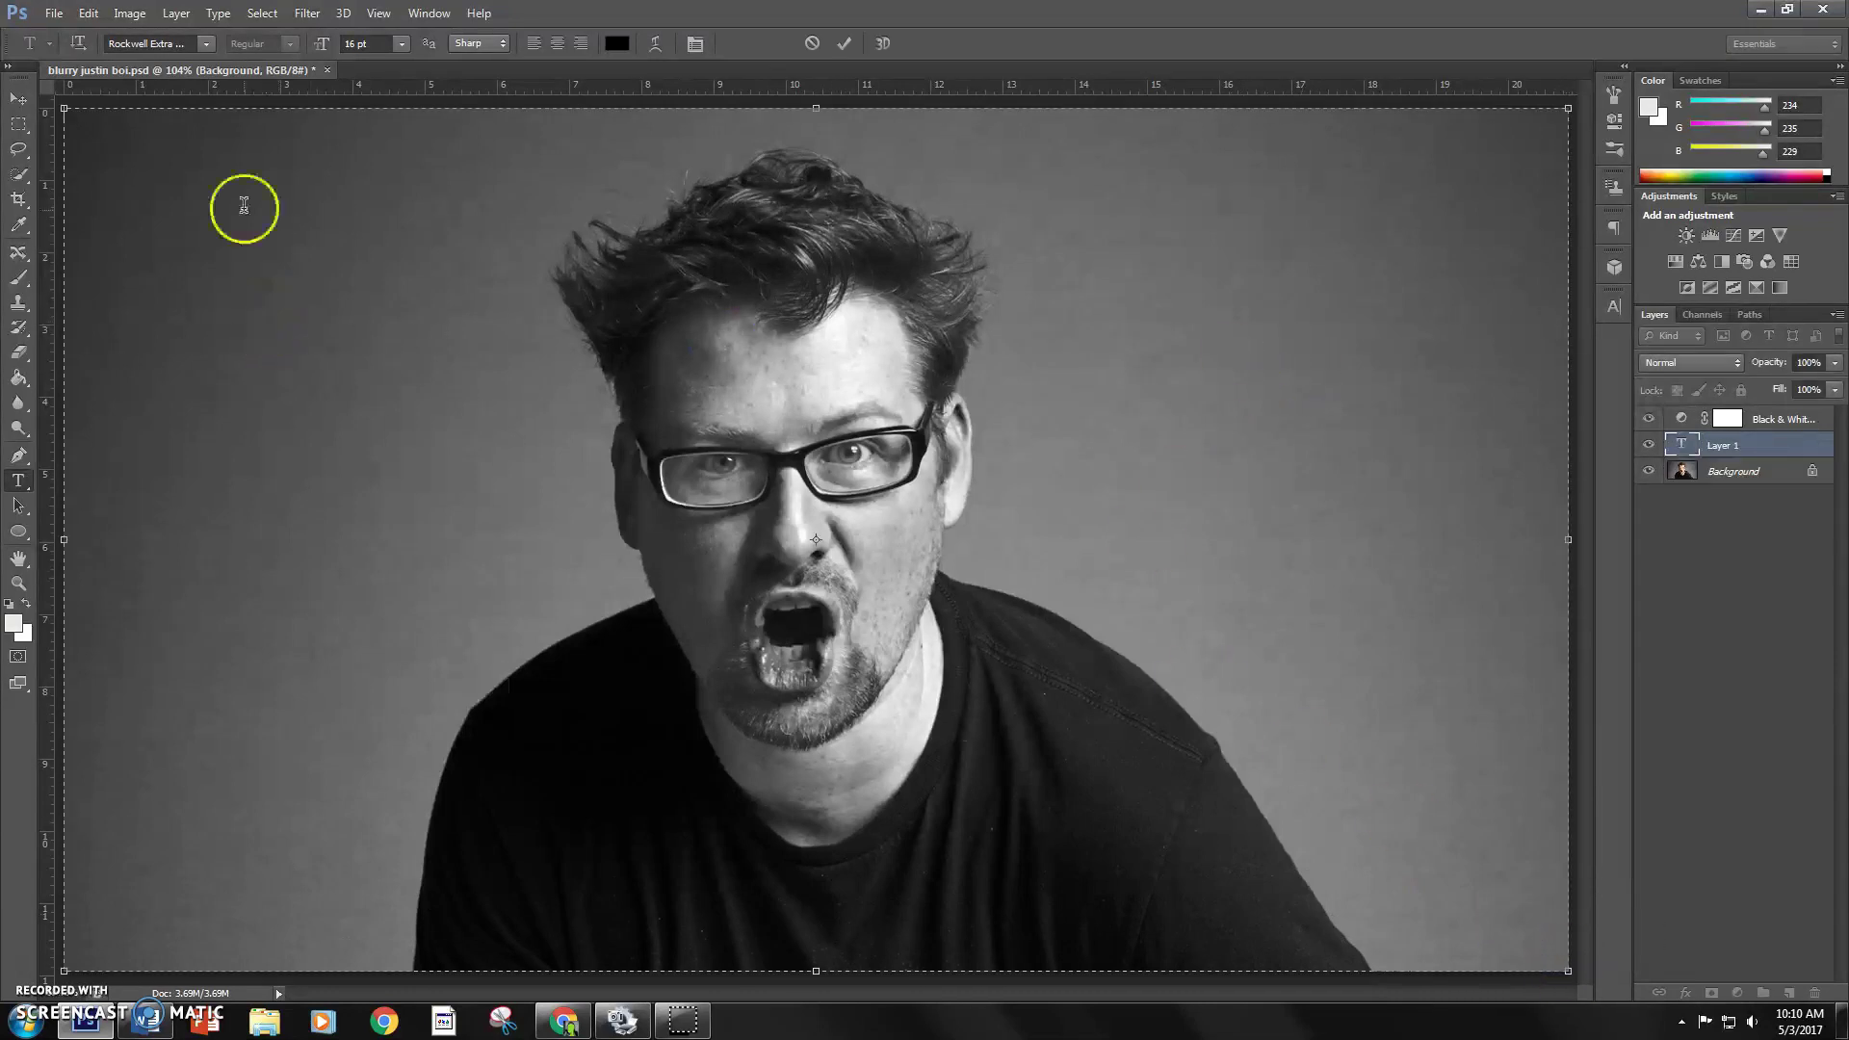
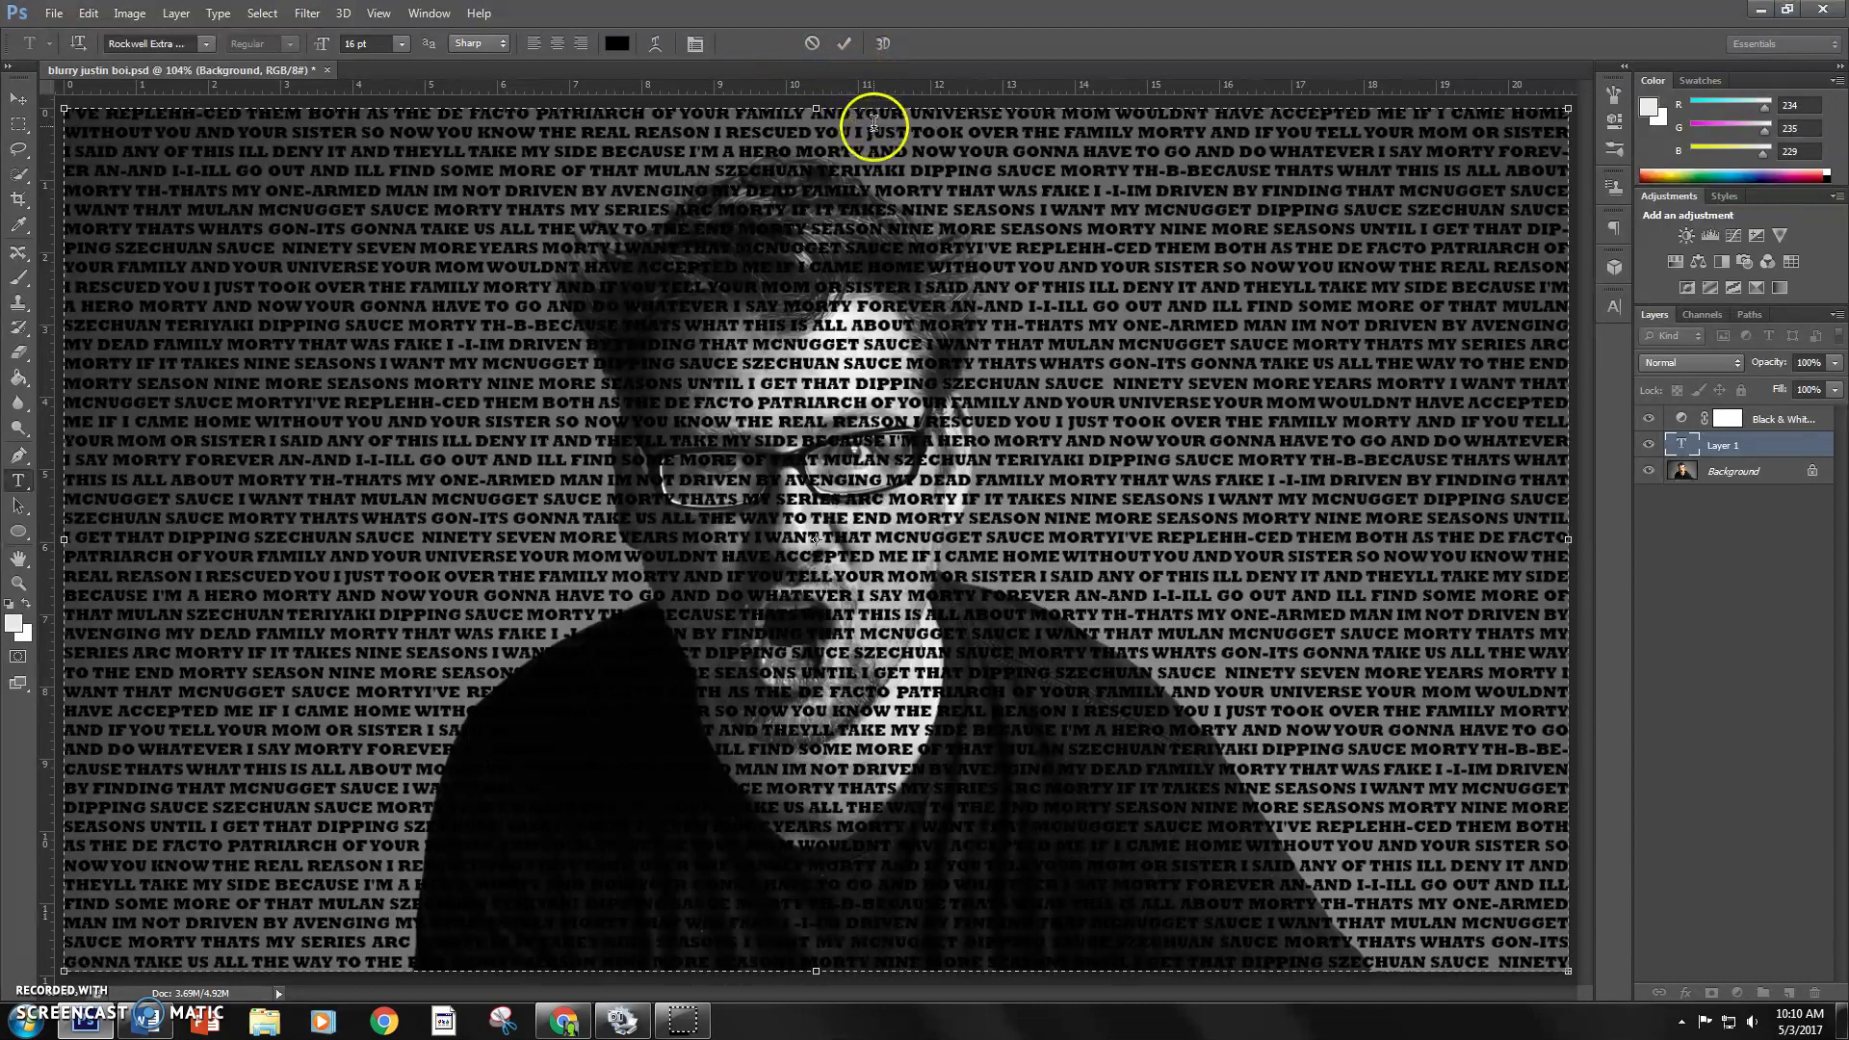
{"action": "left_click", "coordinate": [845, 45]}
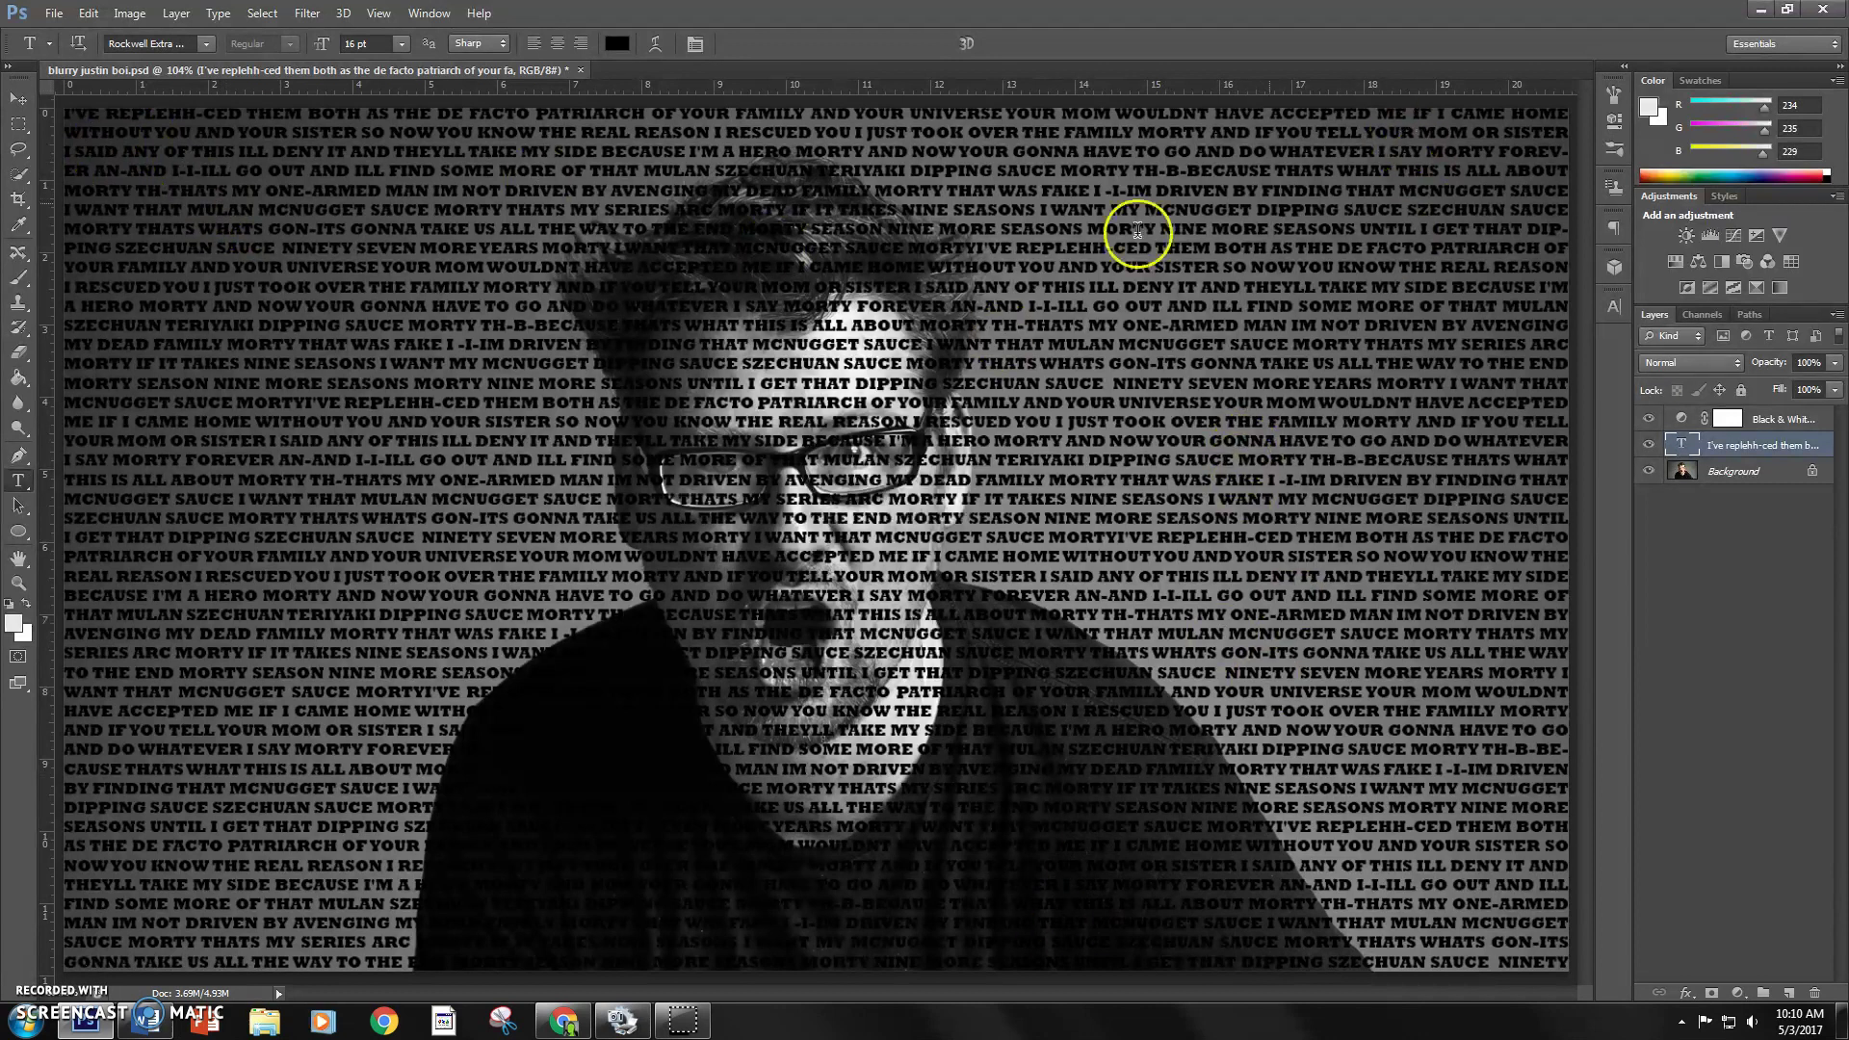
Reapply full justification and the Rockwell Extra Bold font to all of the quote text.
{"action": "double_click", "coordinate": [1680, 445]}
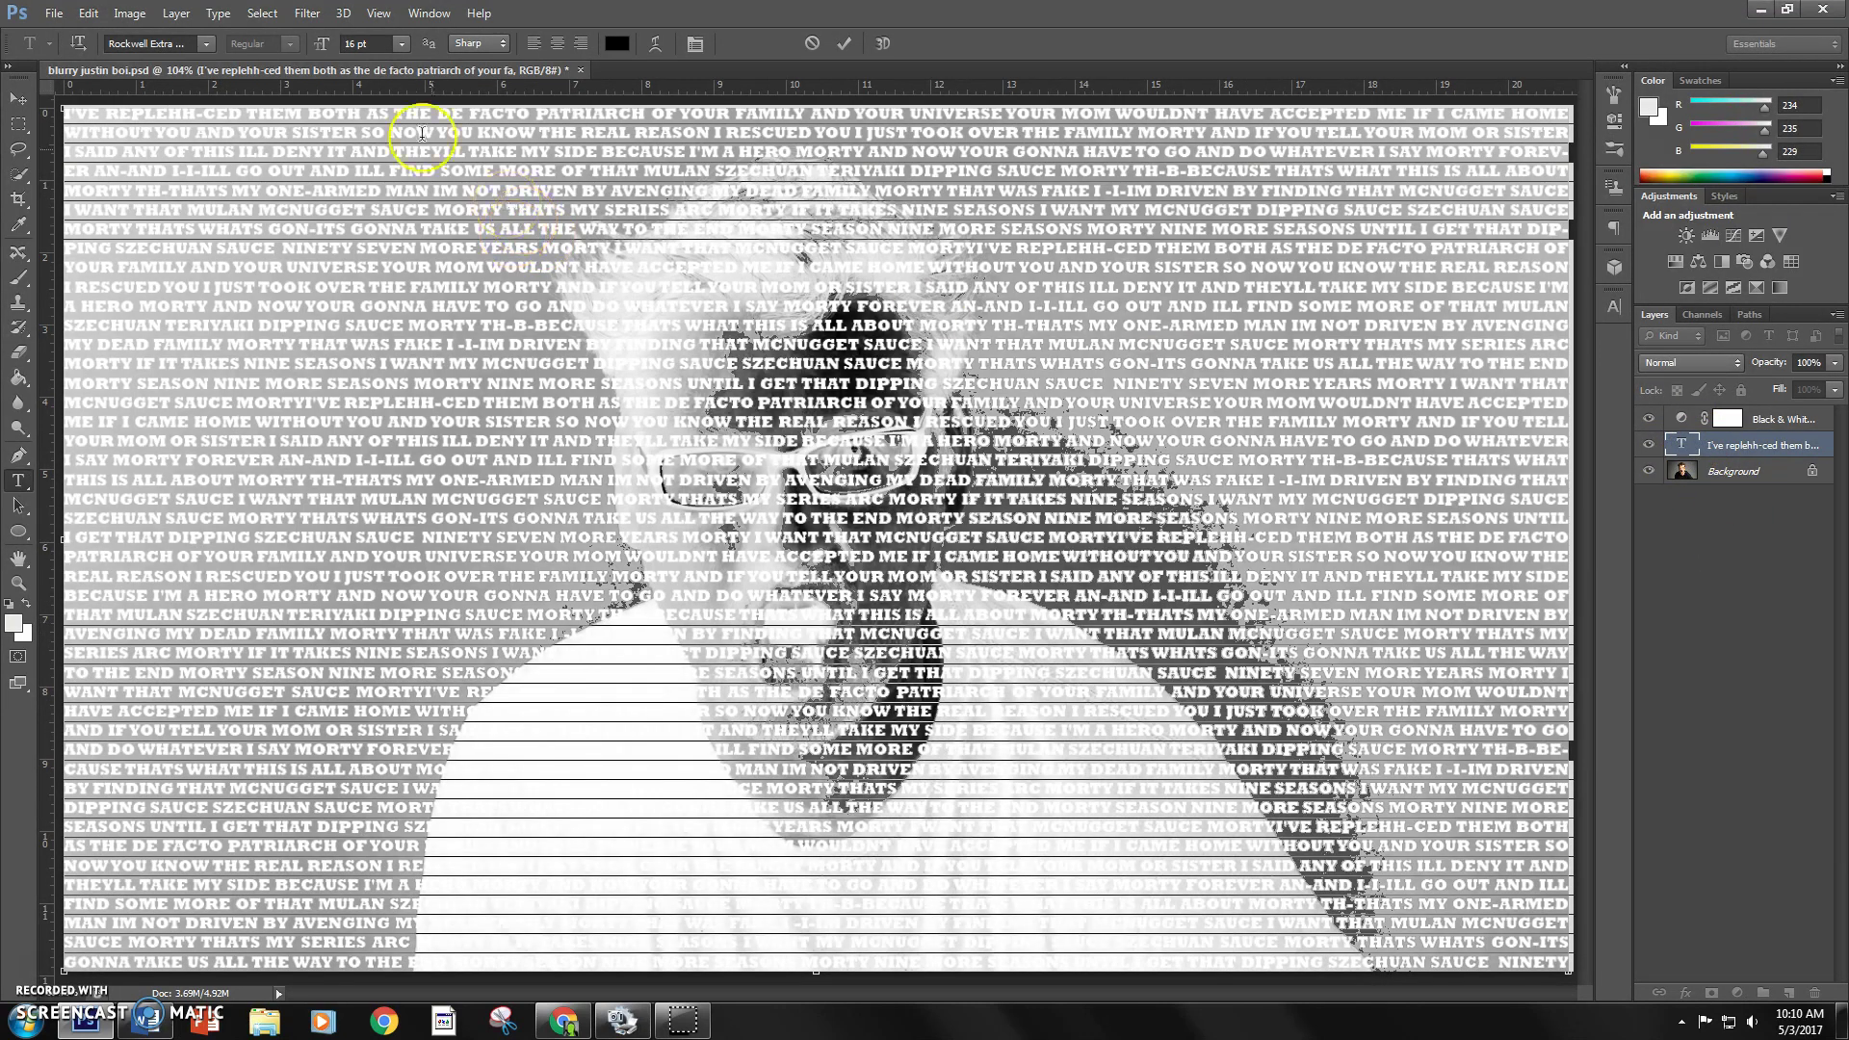
{"action": "left_click", "coordinate": [696, 44]}
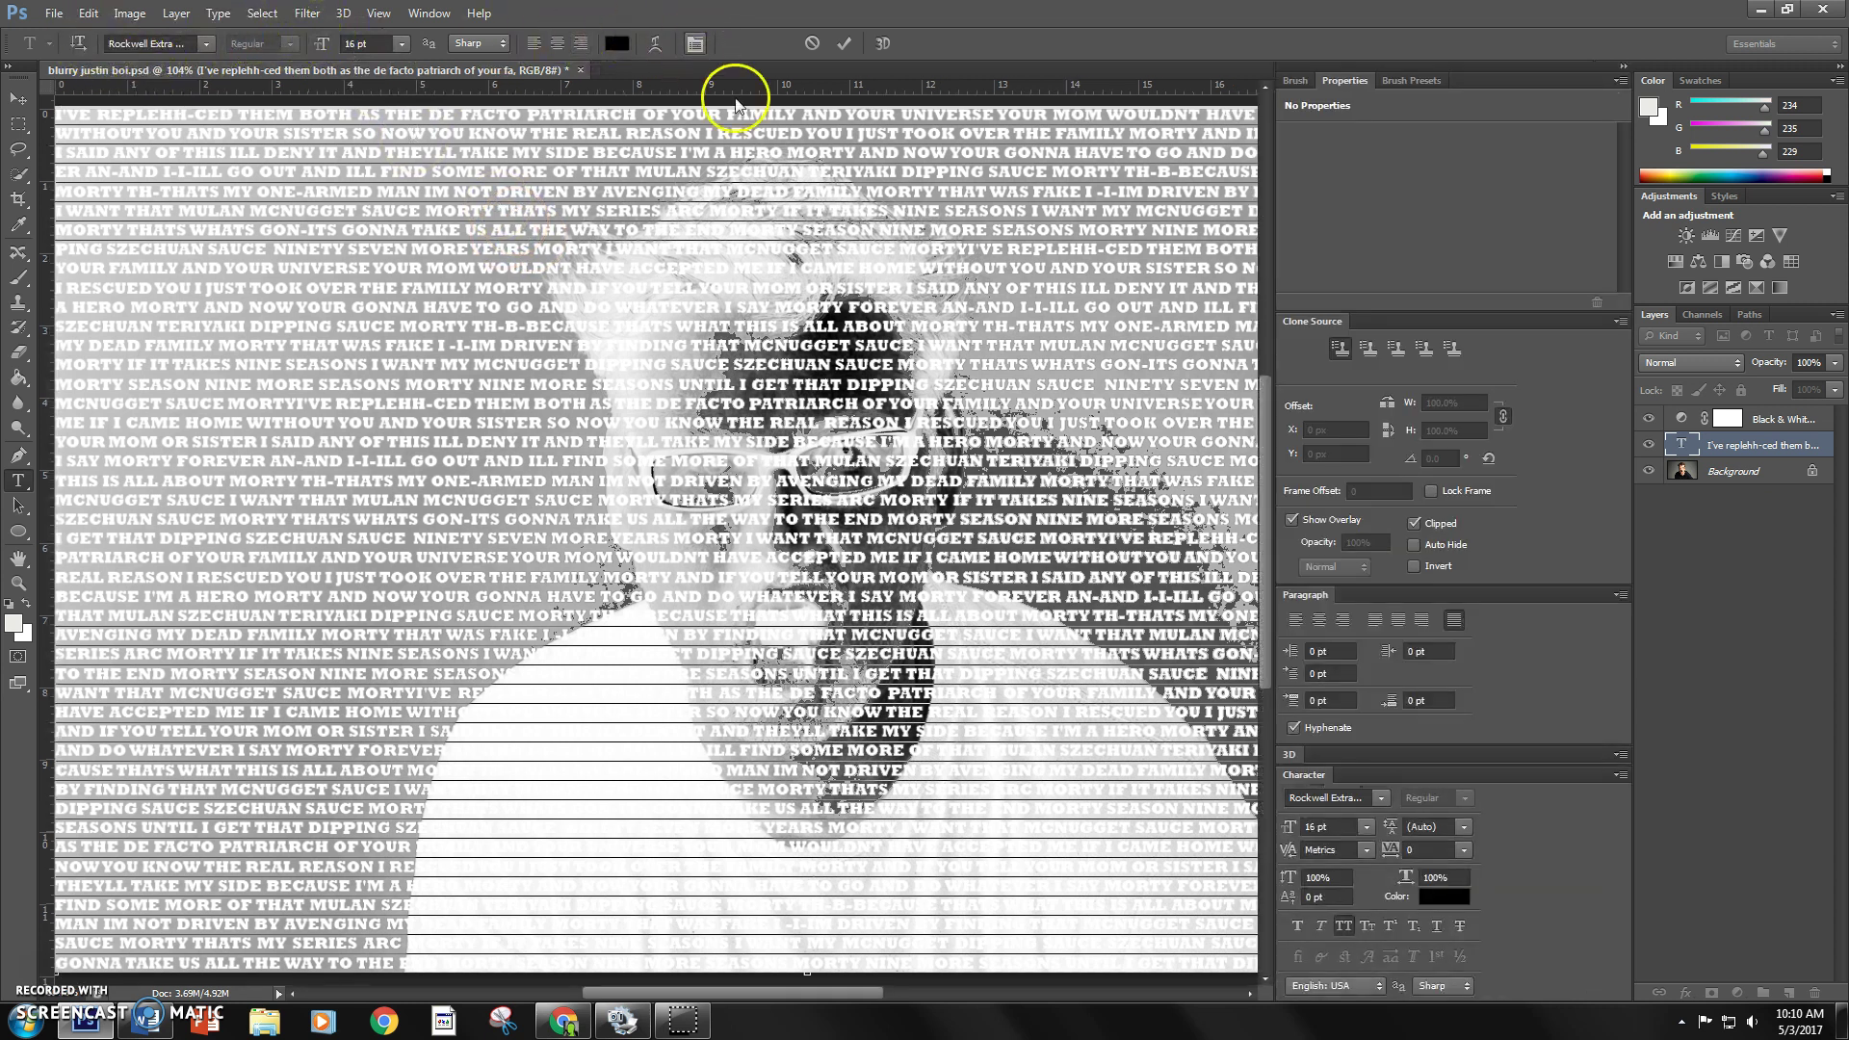
{"action": "left_click", "coordinate": [1296, 619]}
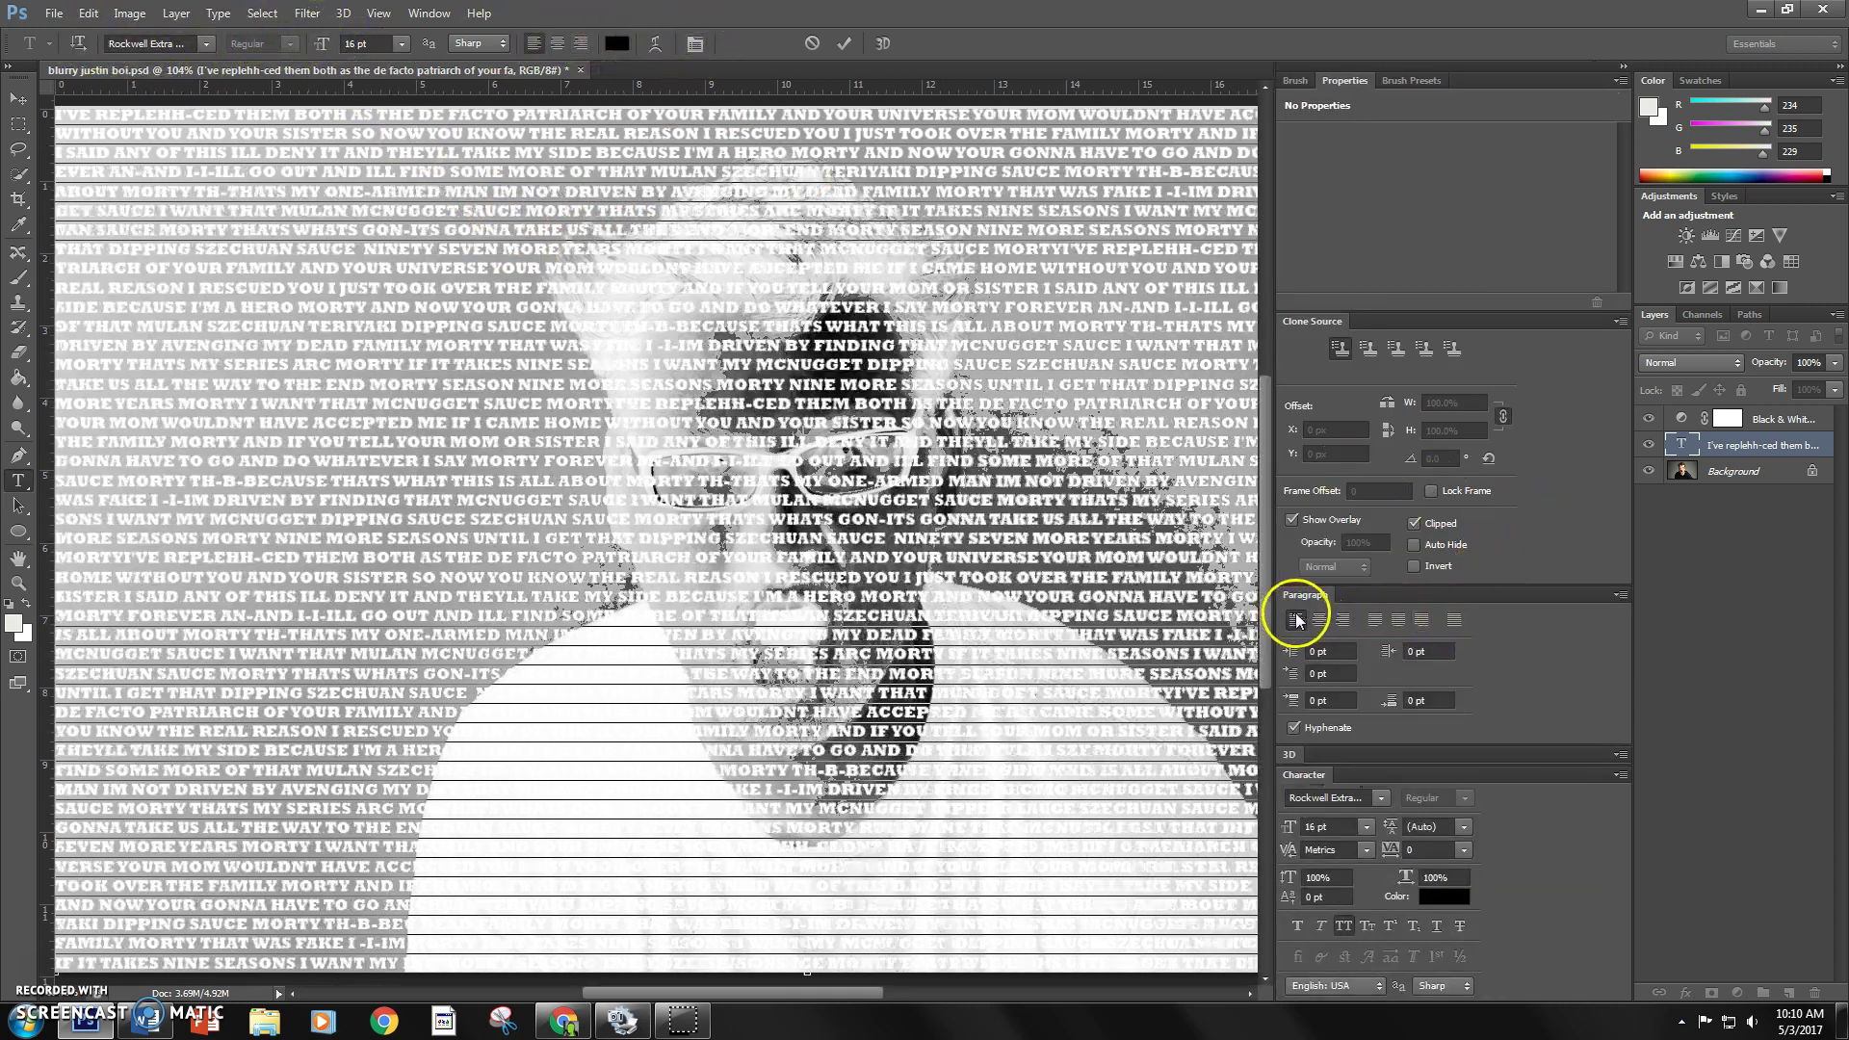
{"action": "left_click", "coordinate": [1454, 621]}
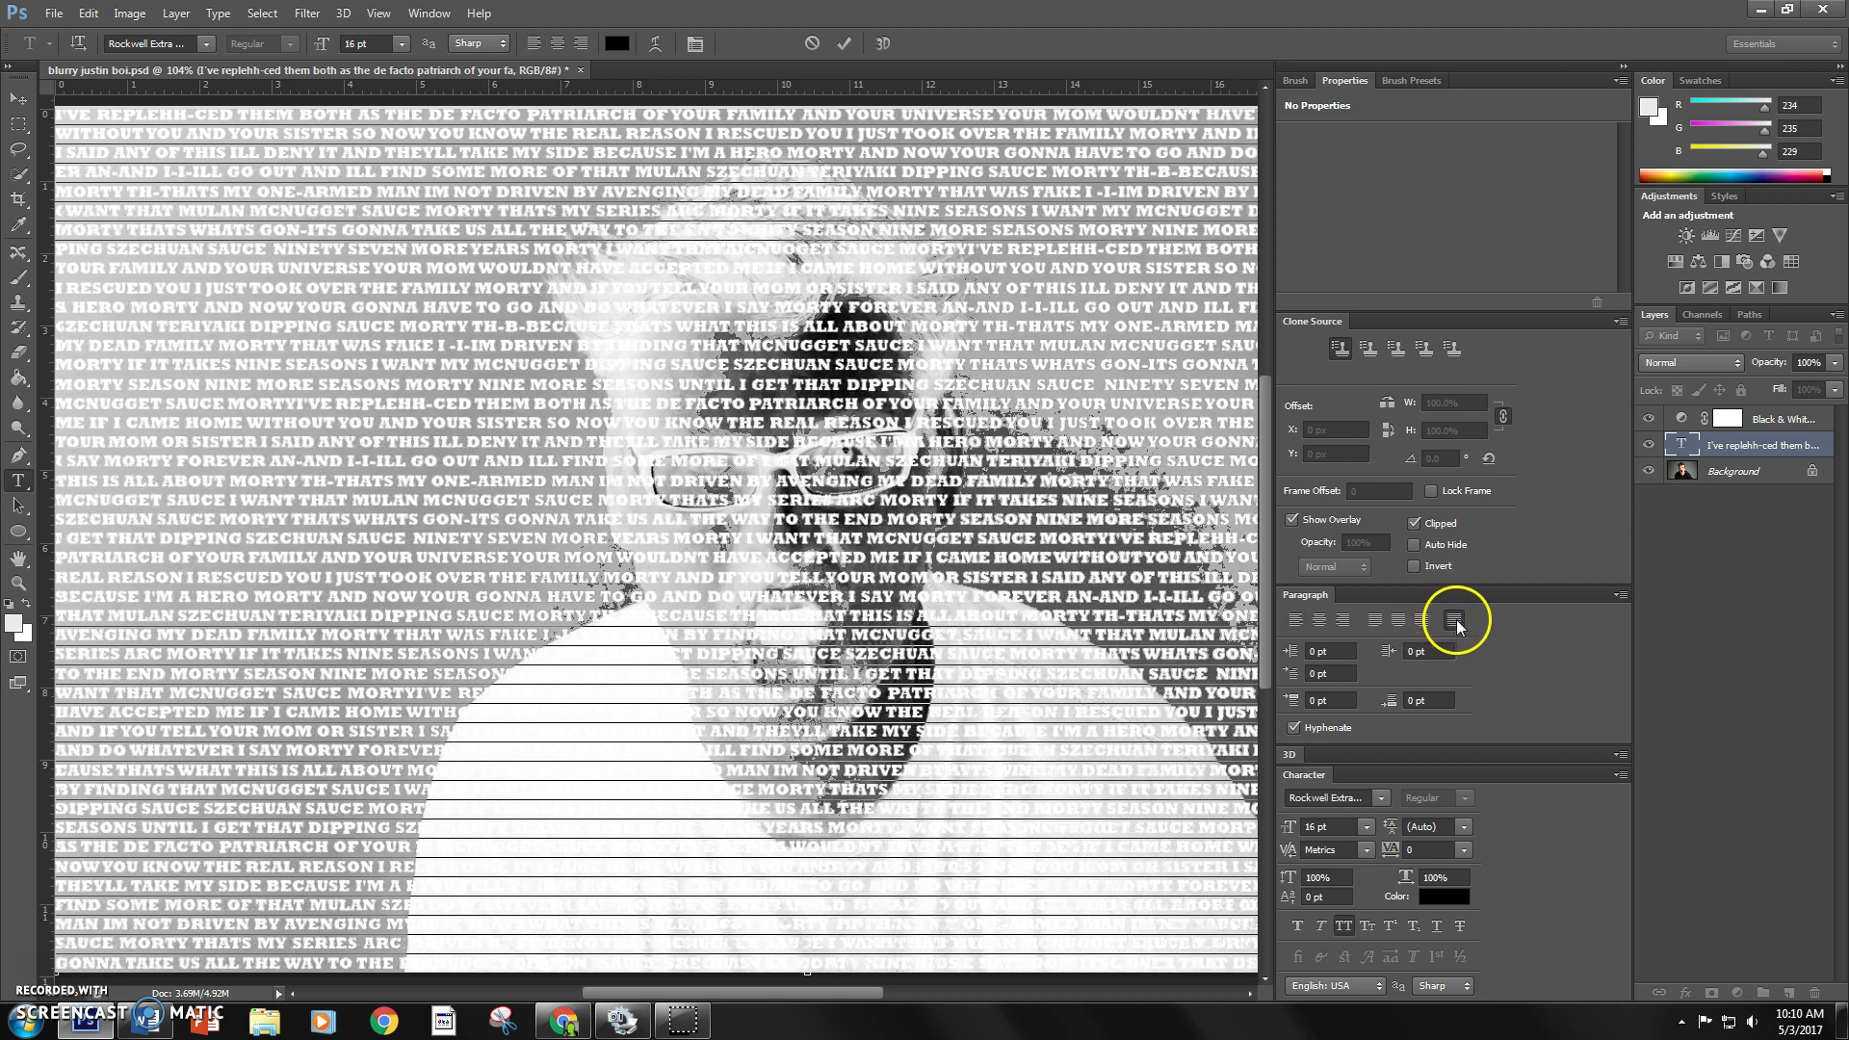
{"action": "left_click", "coordinate": [1381, 798]}
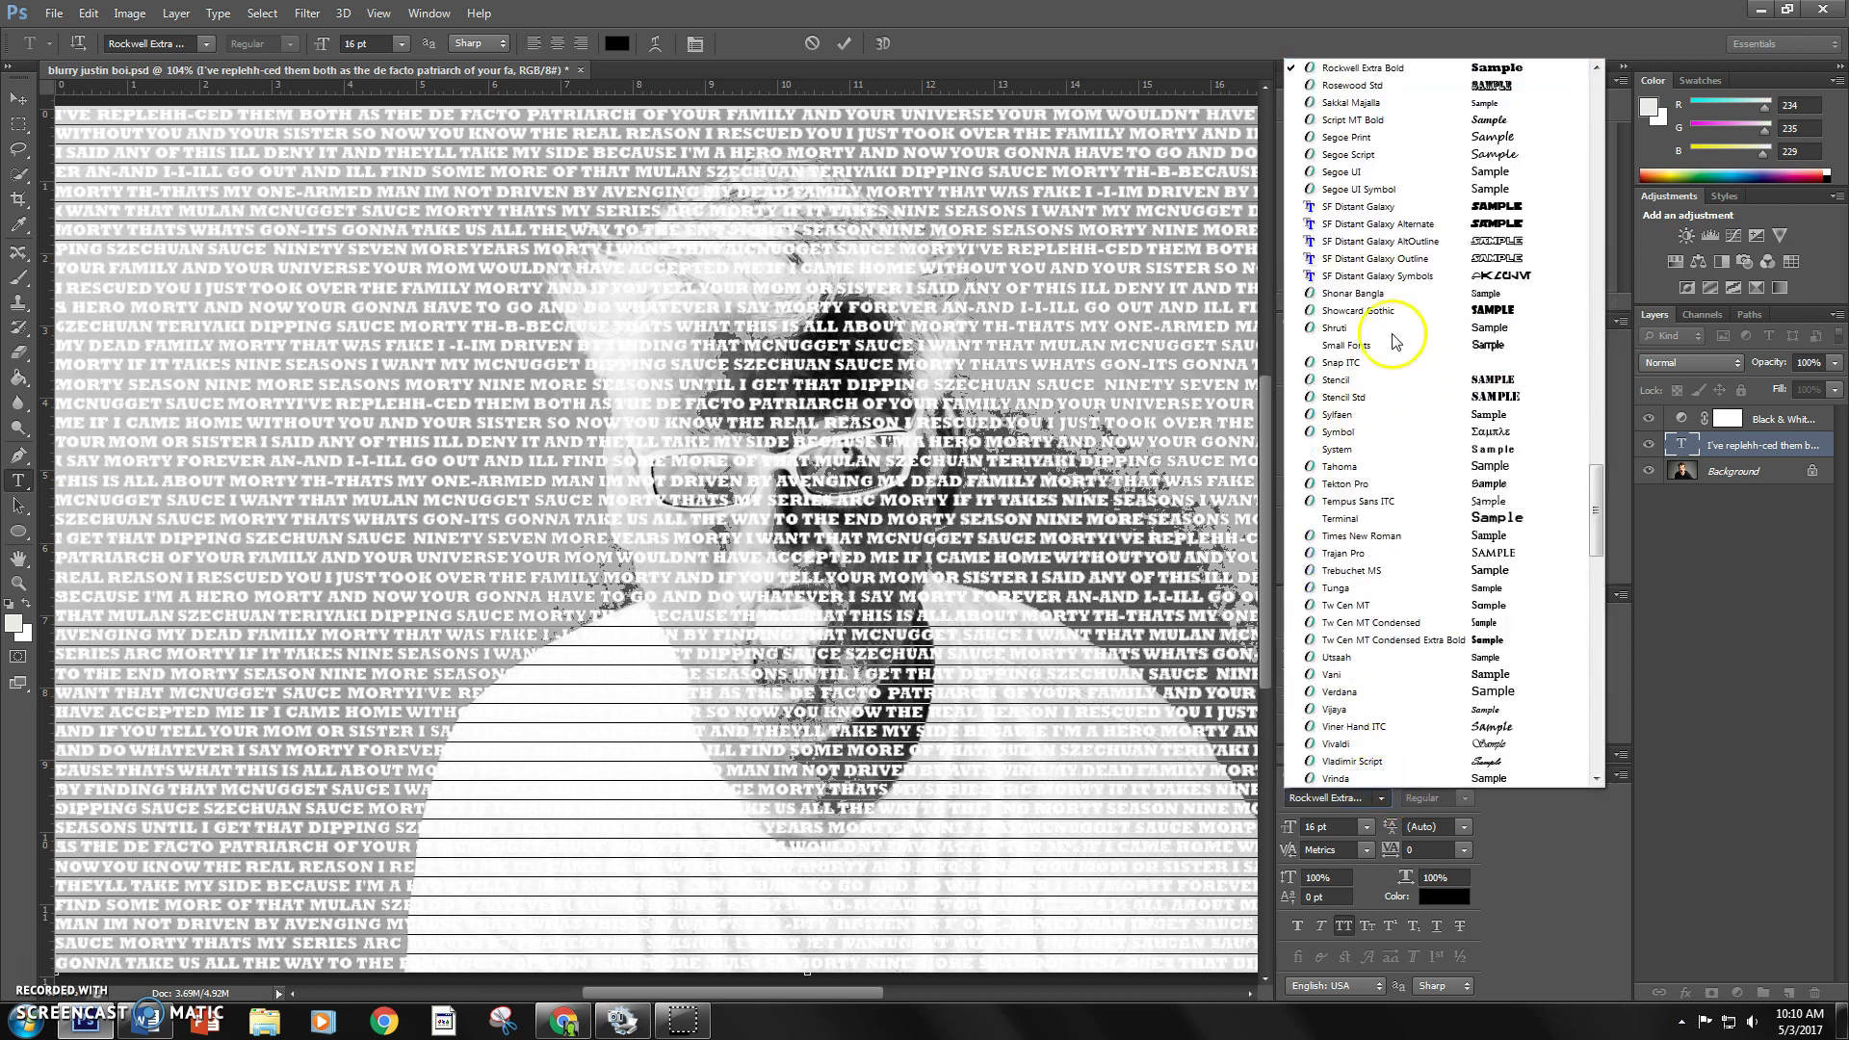
{"action": "left_click", "coordinate": [1503, 68]}
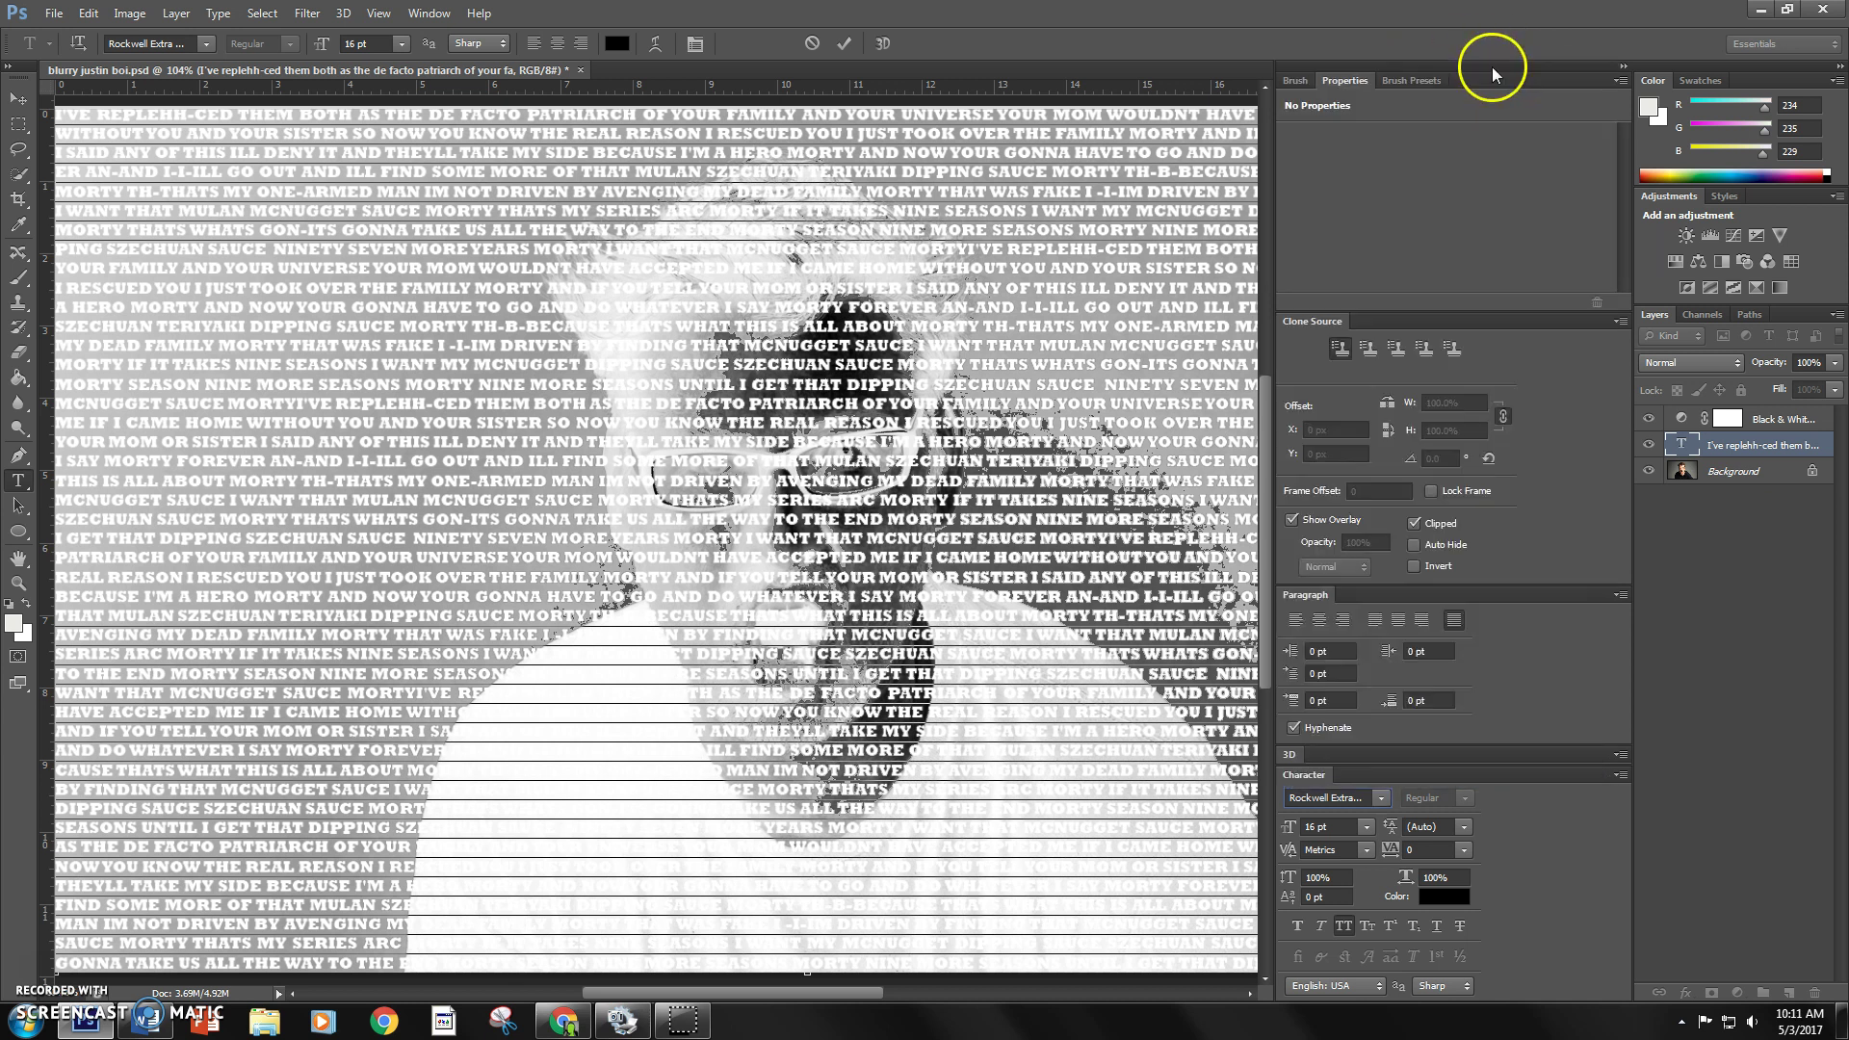
Try the quote text at 14 pt and 48 pt, return it to 16 pt, and switch All Caps off and on again.
{"action": "left_click", "coordinate": [1367, 828]}
{"action": "left_click", "coordinate": [1350, 664]}
{"action": "left_click", "coordinate": [1366, 826]}
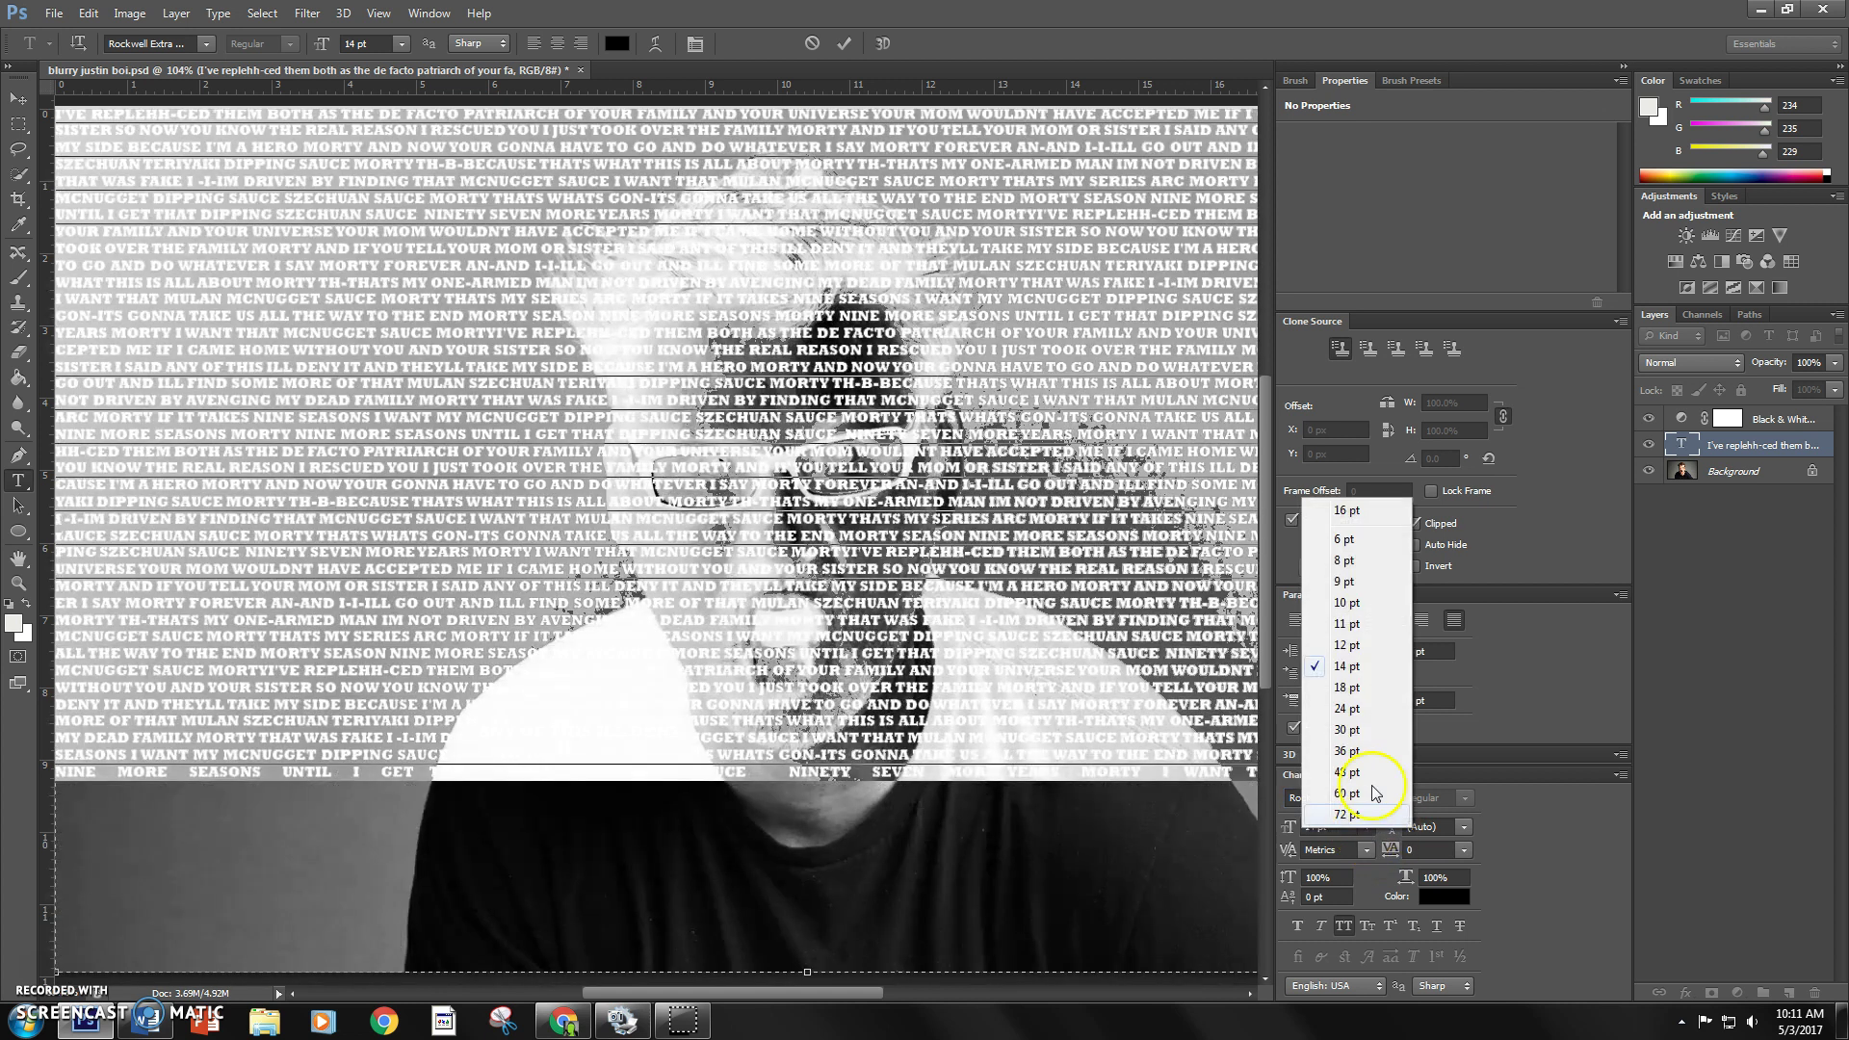
{"action": "left_click", "coordinate": [1348, 774]}
{"action": "left_click", "coordinate": [1365, 826]}
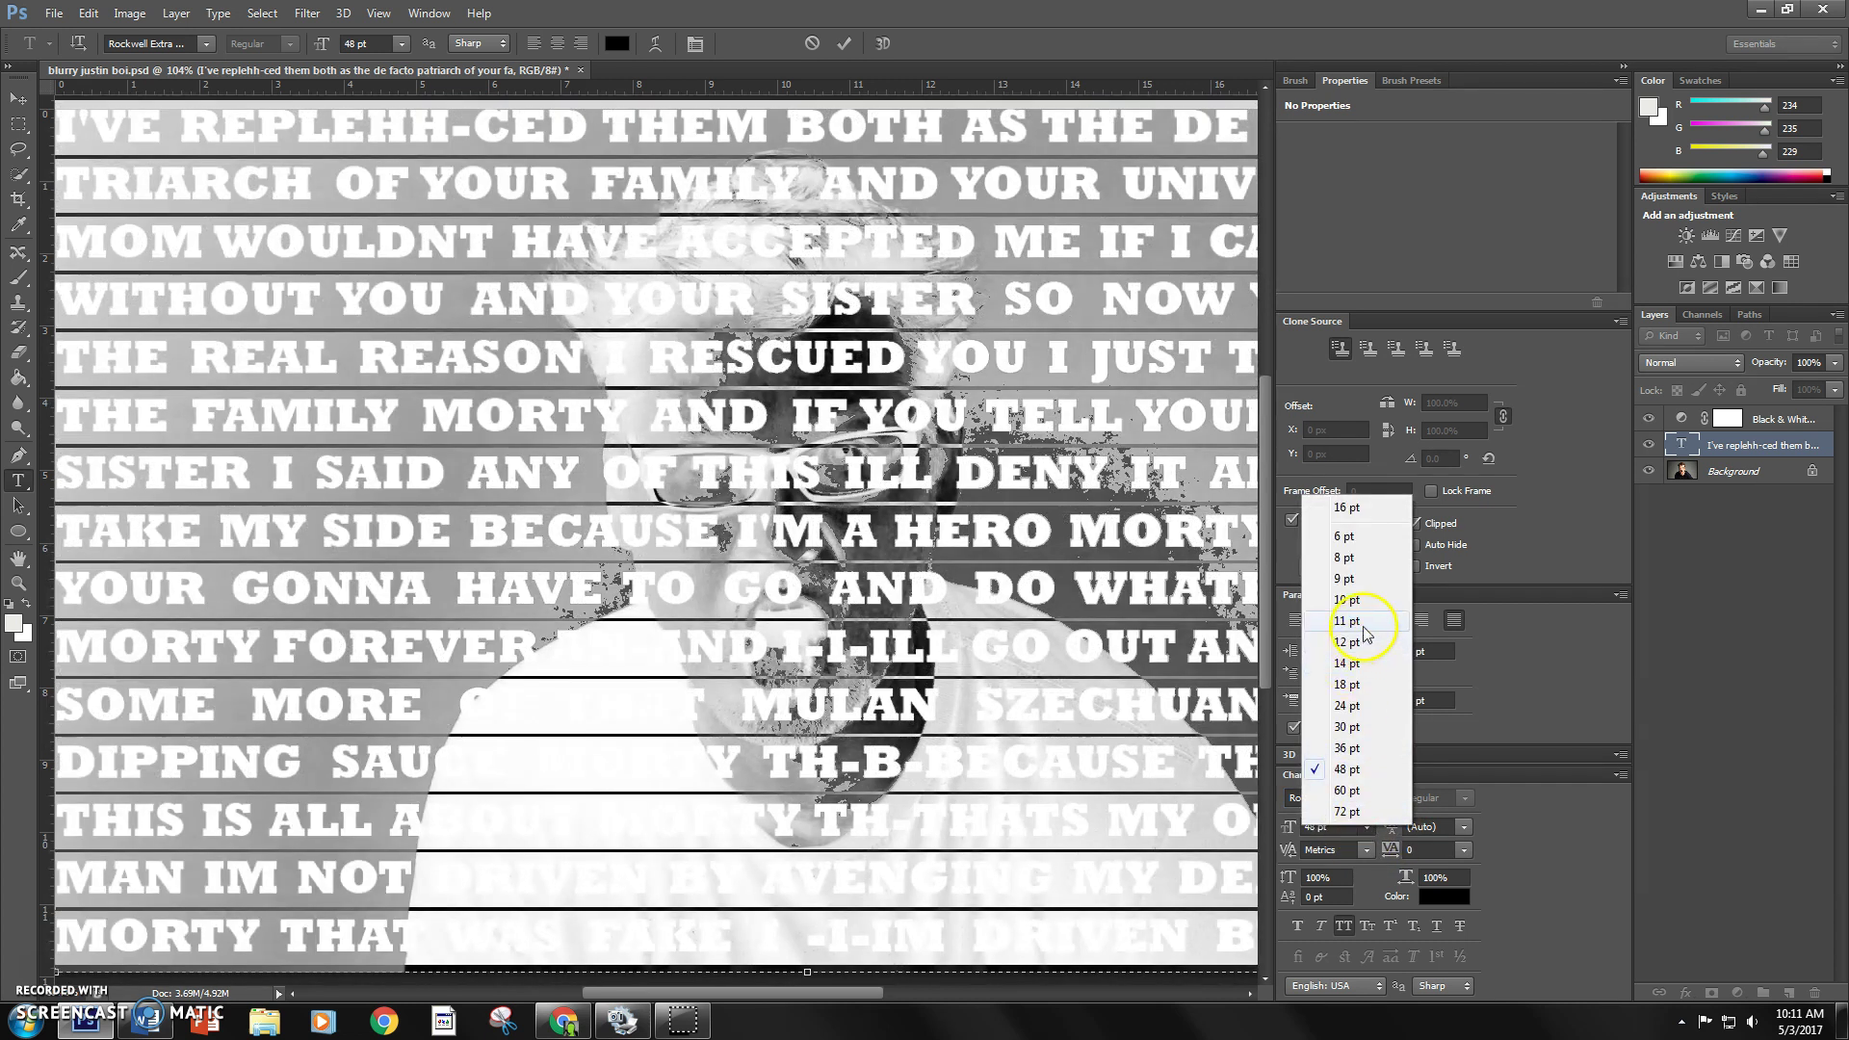
{"action": "left_click", "coordinate": [1352, 663]}
{"action": "type", "text": "16"}
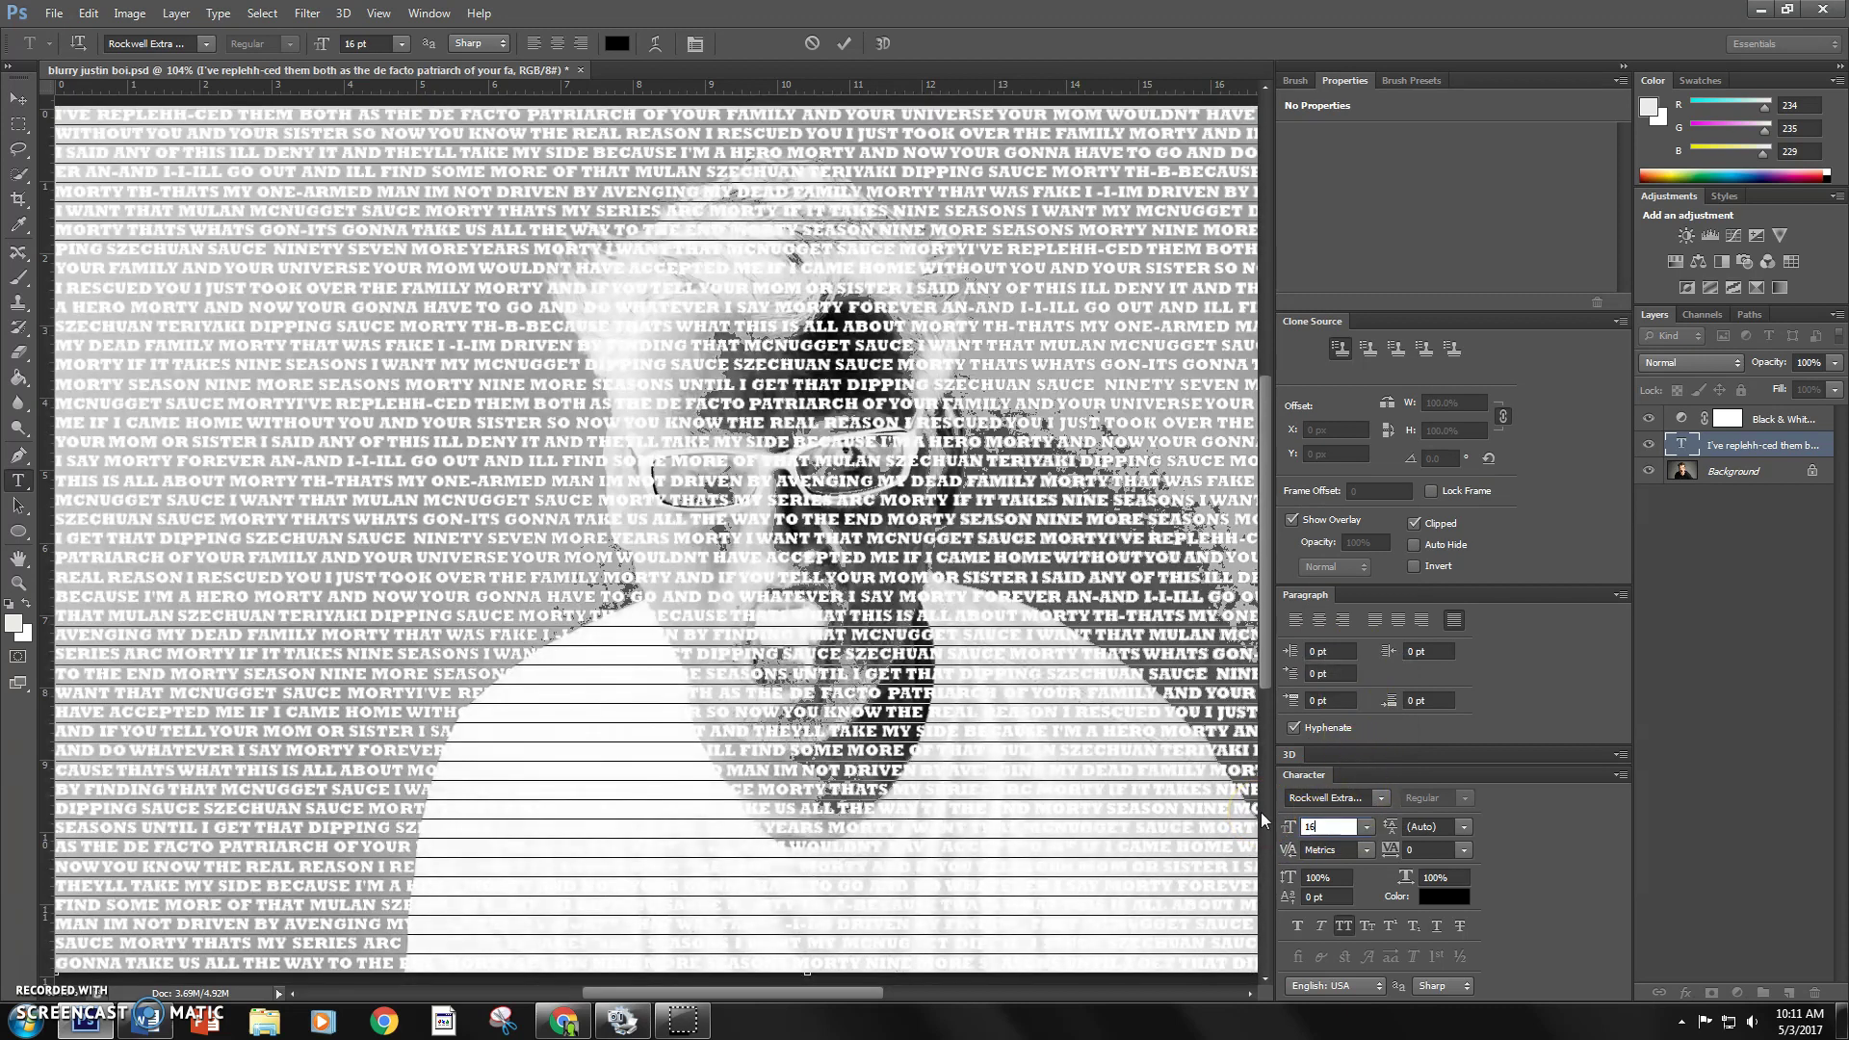
{"action": "left_click", "coordinate": [1342, 922]}
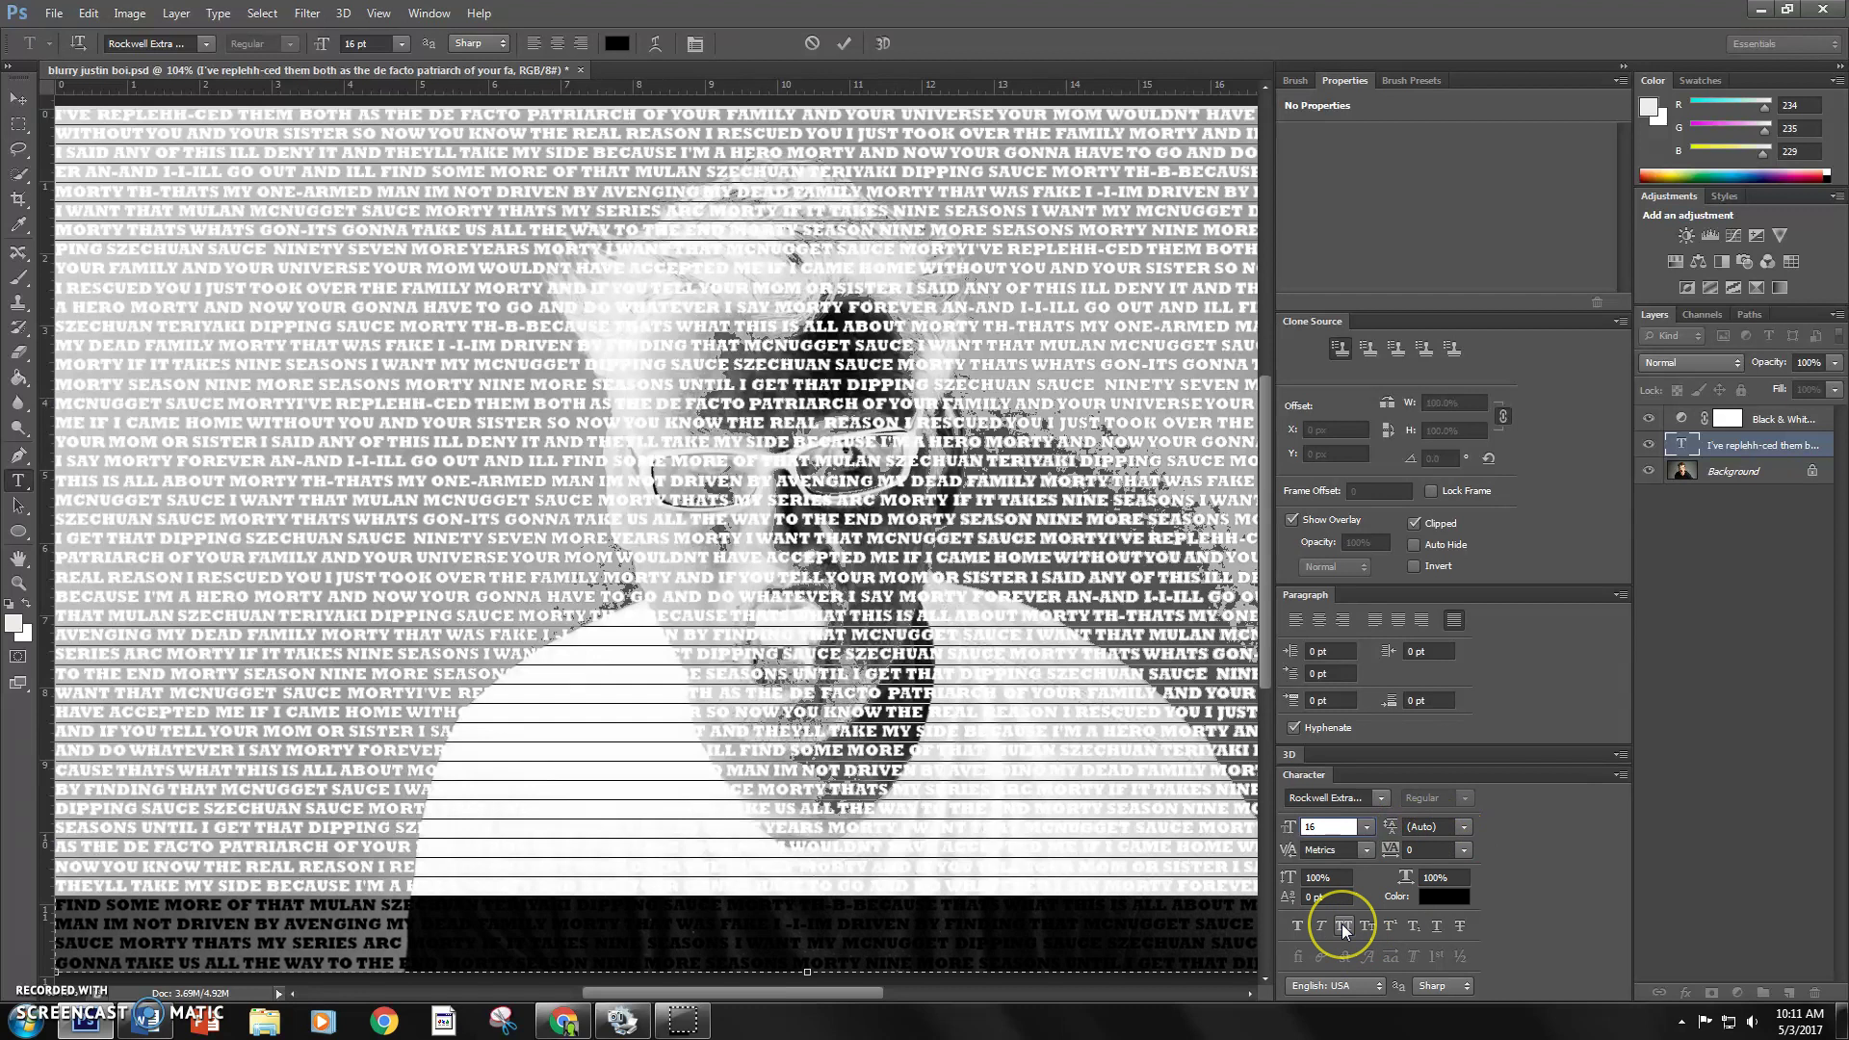
{"action": "left_click", "coordinate": [1343, 923]}
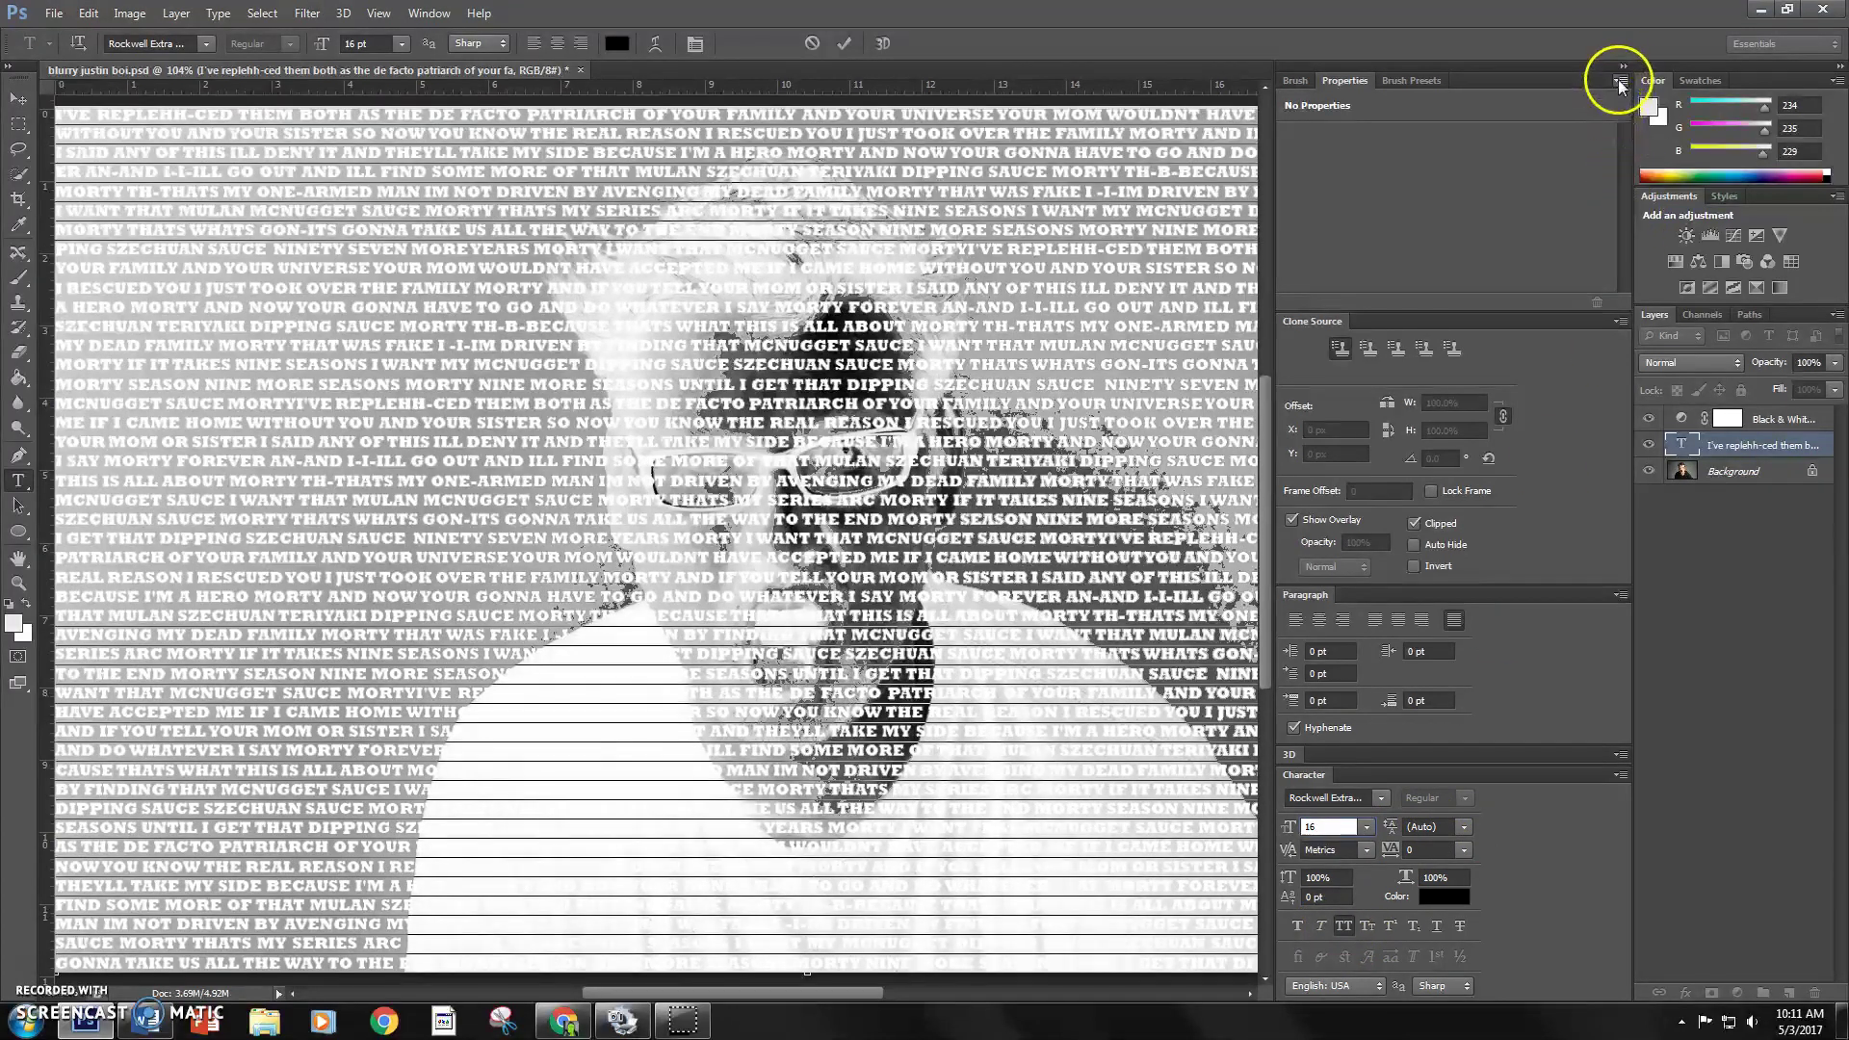
Collapse the expanded settings panels to uncover the whole canvas and commit the quote text.
{"action": "double_click", "coordinate": [1506, 62]}
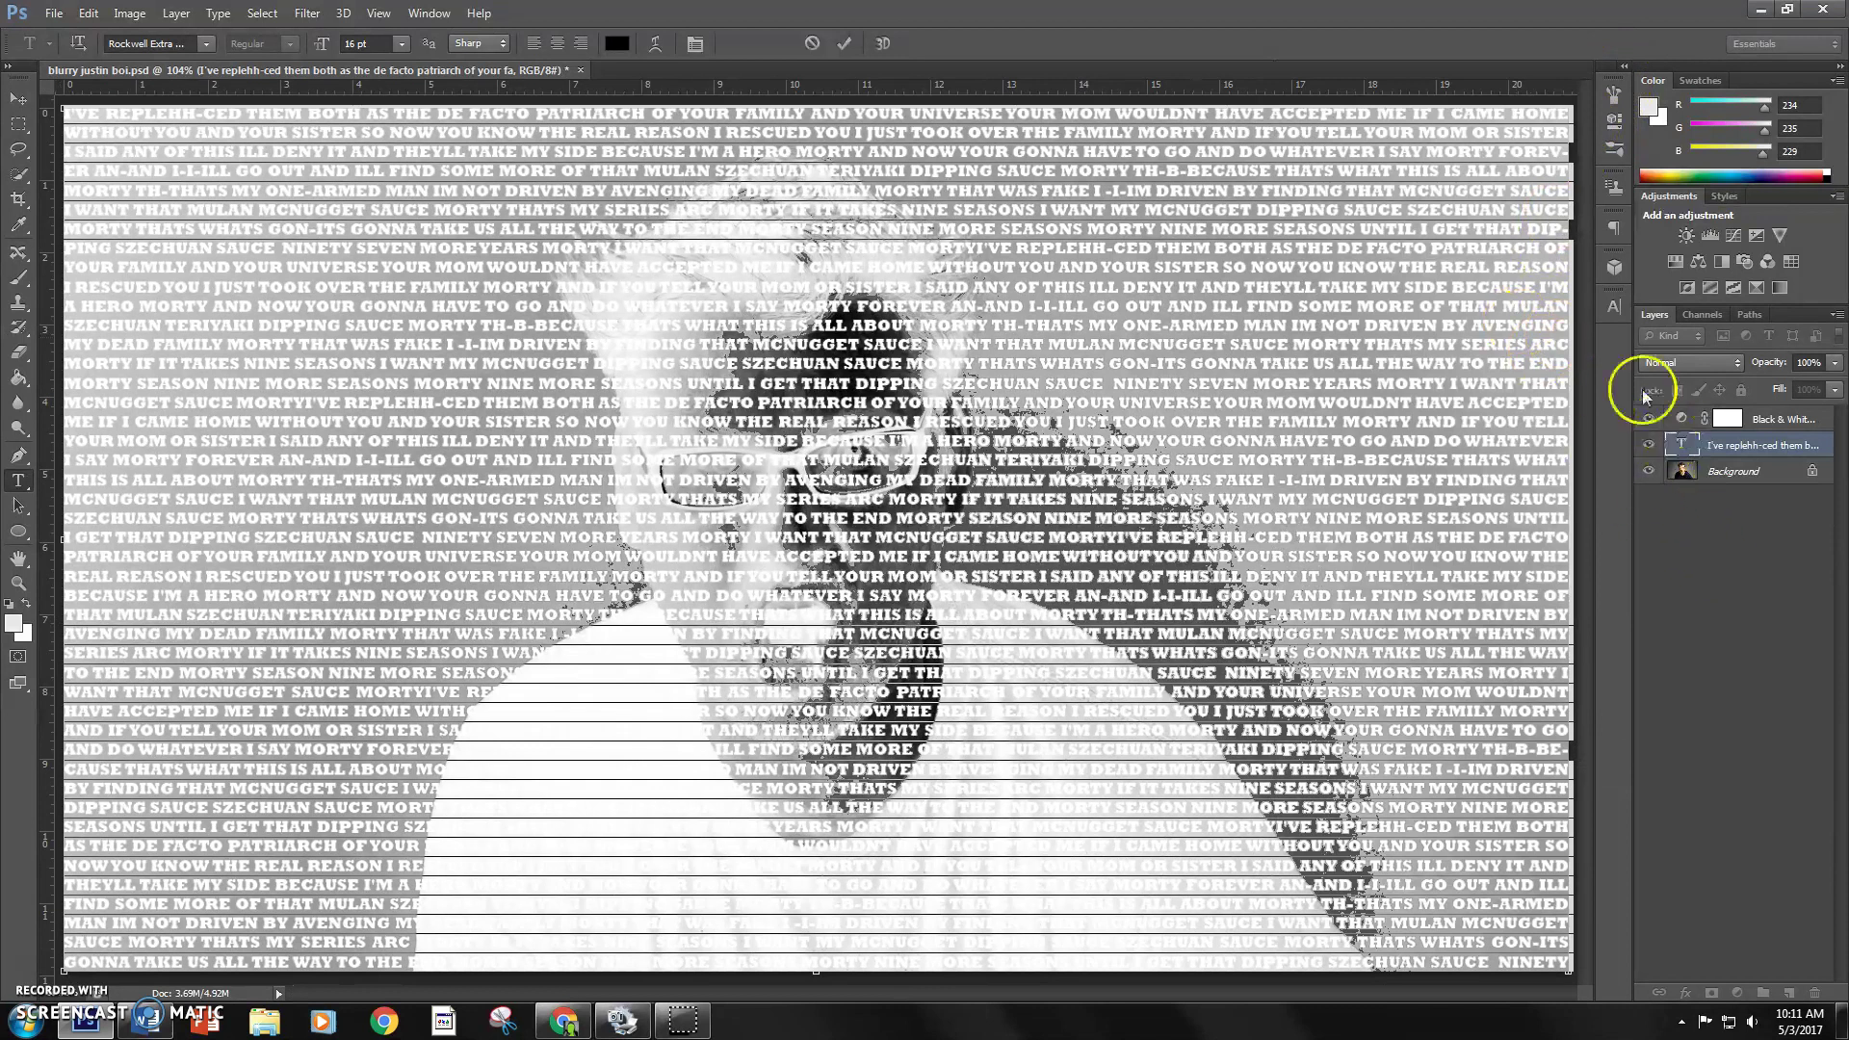
{"action": "left_click", "coordinate": [845, 46]}
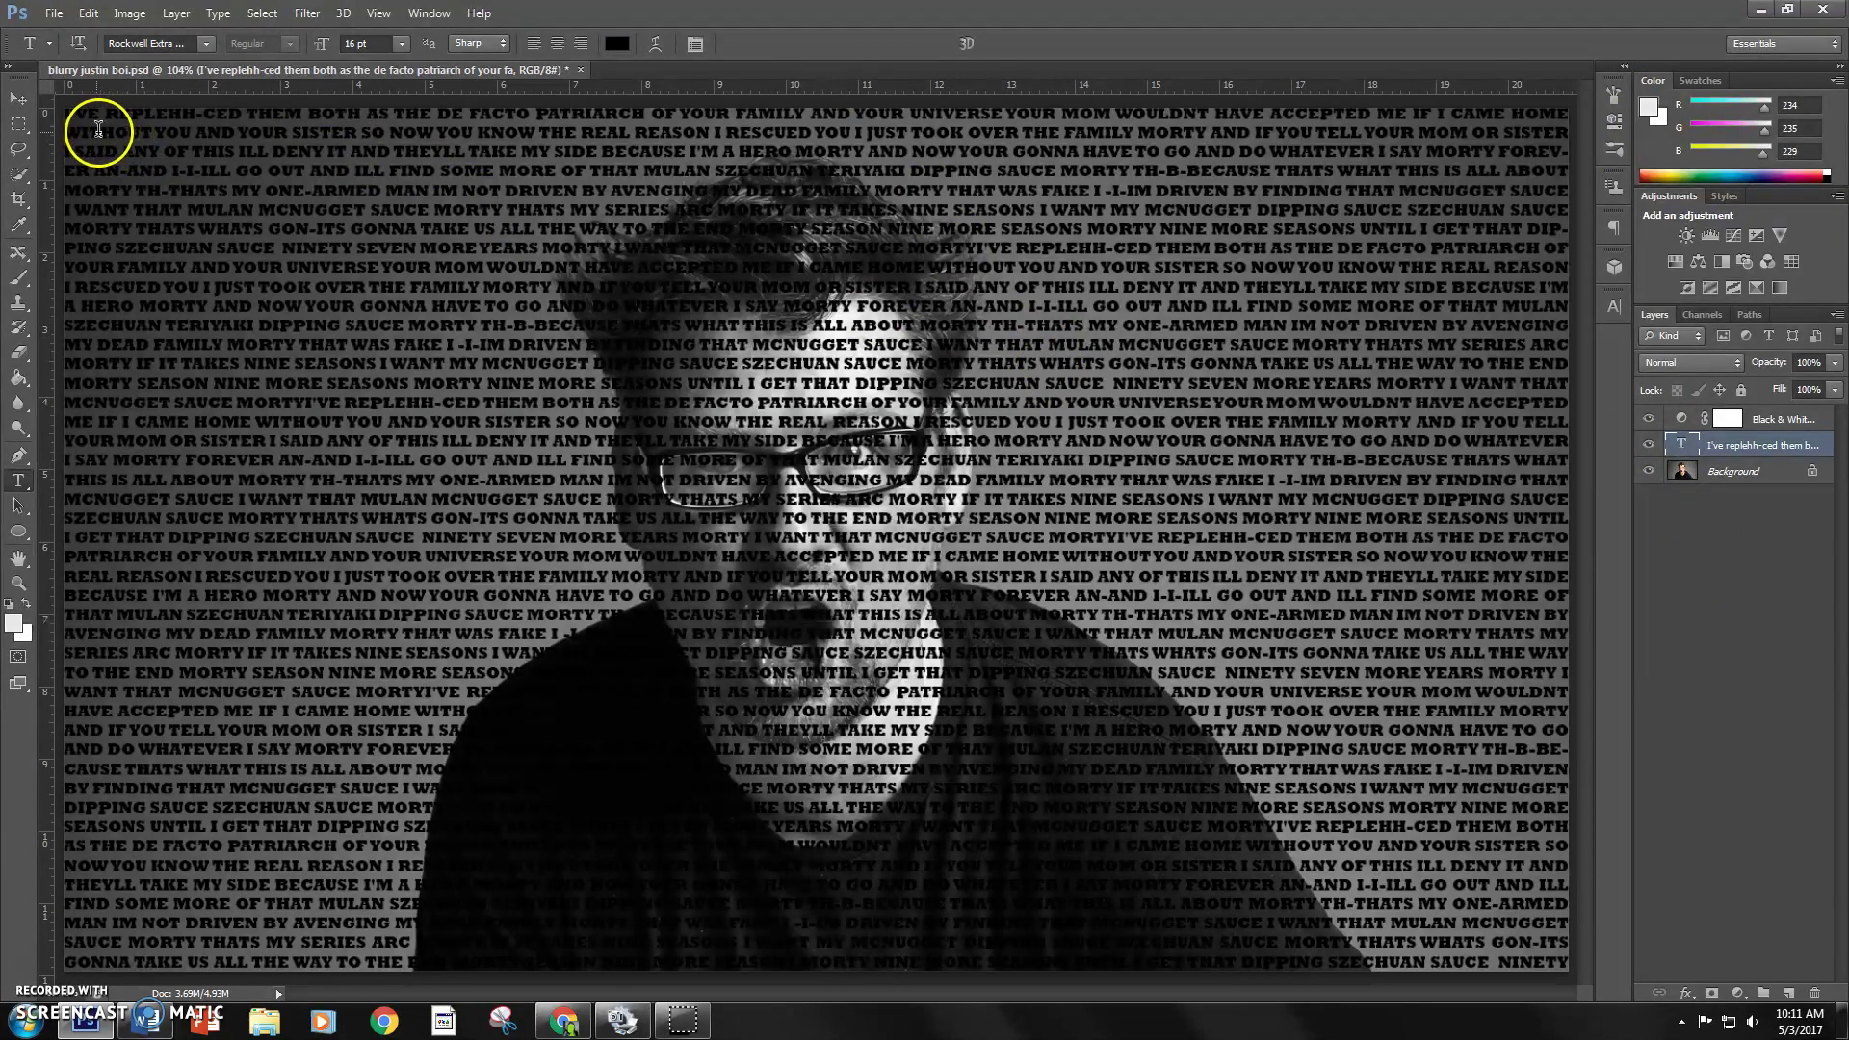
Scale the quote text layer to about 99.84% width and 99.93% height, fitting its corners to the canvas corners.
{"action": "left_click_drag", "start_coordinate": [95, 124], "coordinate": [58, 99]}
{"action": "left_click", "coordinate": [14, 100]}
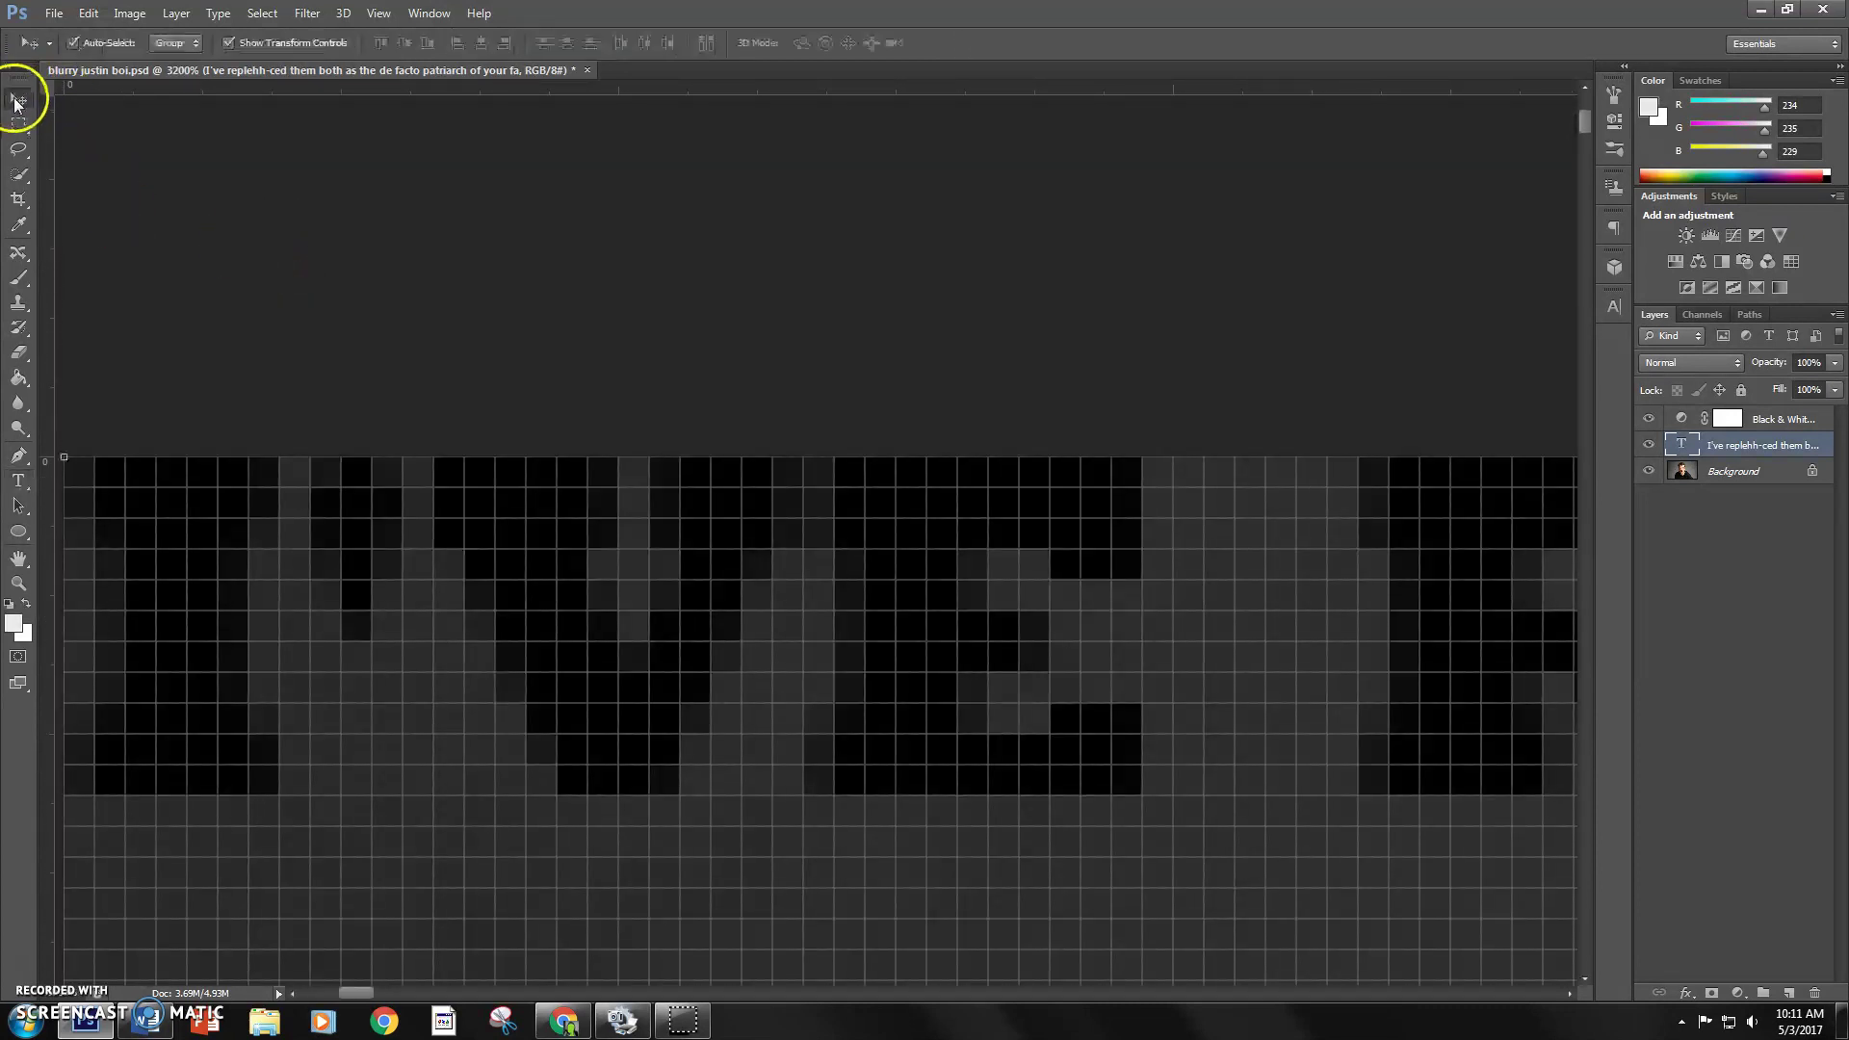
{"action": "left_click_drag", "start_coordinate": [62, 453], "coordinate": [96, 528]}
{"action": "scroll", "coordinate": [392, 611], "scroll_direction": "down", "scroll_amount": 10}
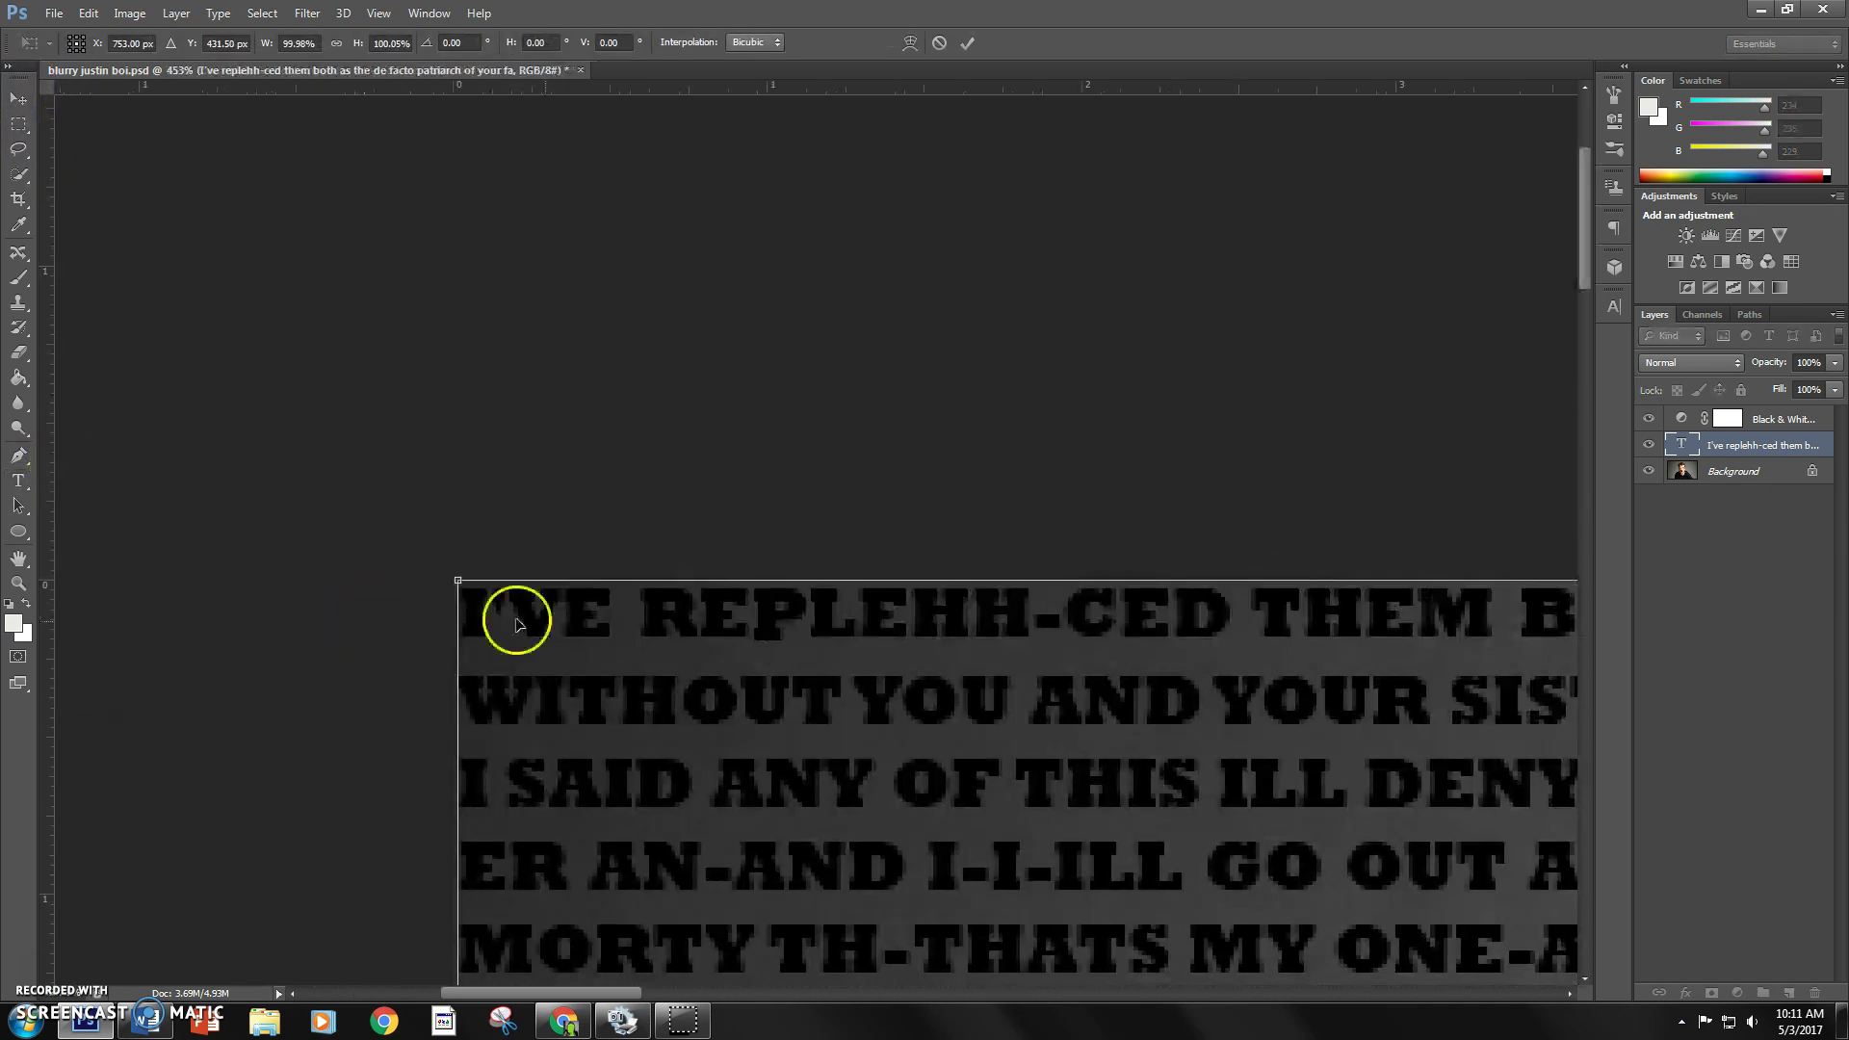
{"action": "scroll", "coordinate": [569, 640], "scroll_direction": "down", "scroll_amount": 6}
{"action": "scroll", "coordinate": [1304, 345], "scroll_direction": "up", "scroll_amount": 8}
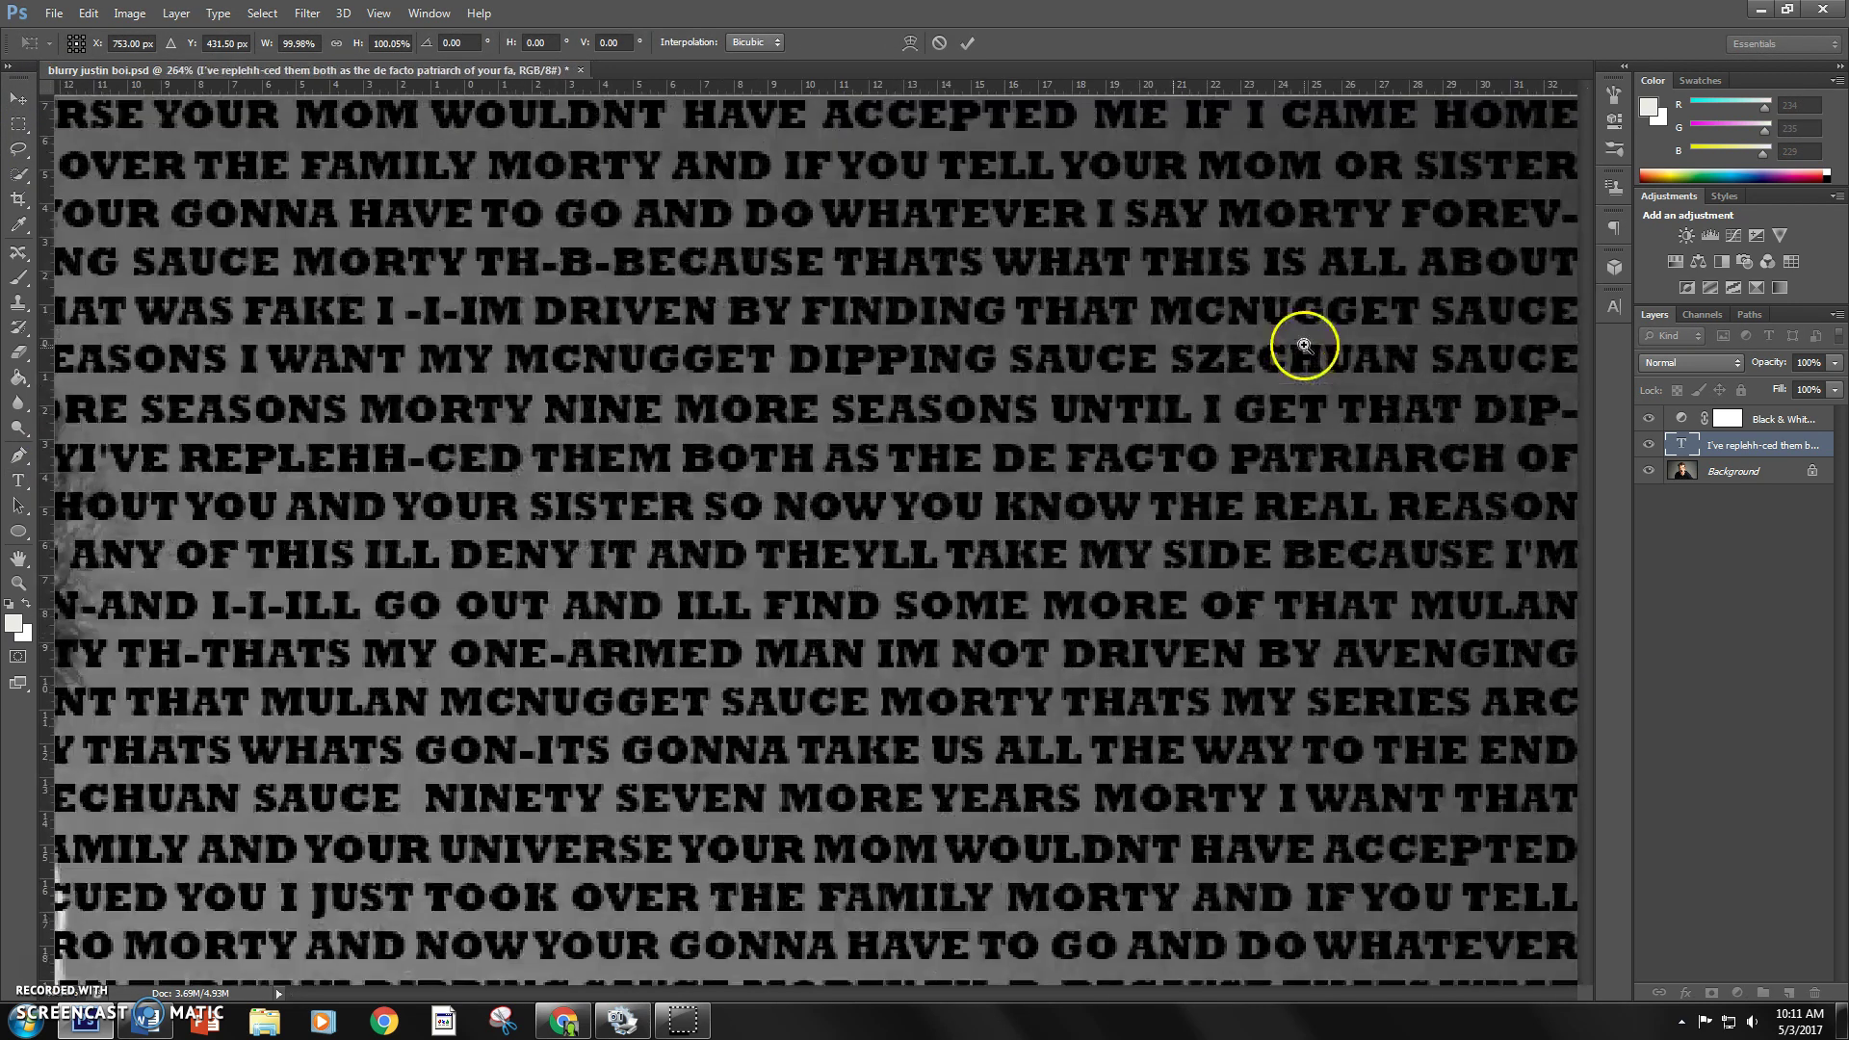
{"action": "left_click_drag", "start_coordinate": [1151, 294], "coordinate": [1152, 299]}
{"action": "scroll", "coordinate": [1251, 301], "scroll_direction": "up", "scroll_amount": 8}
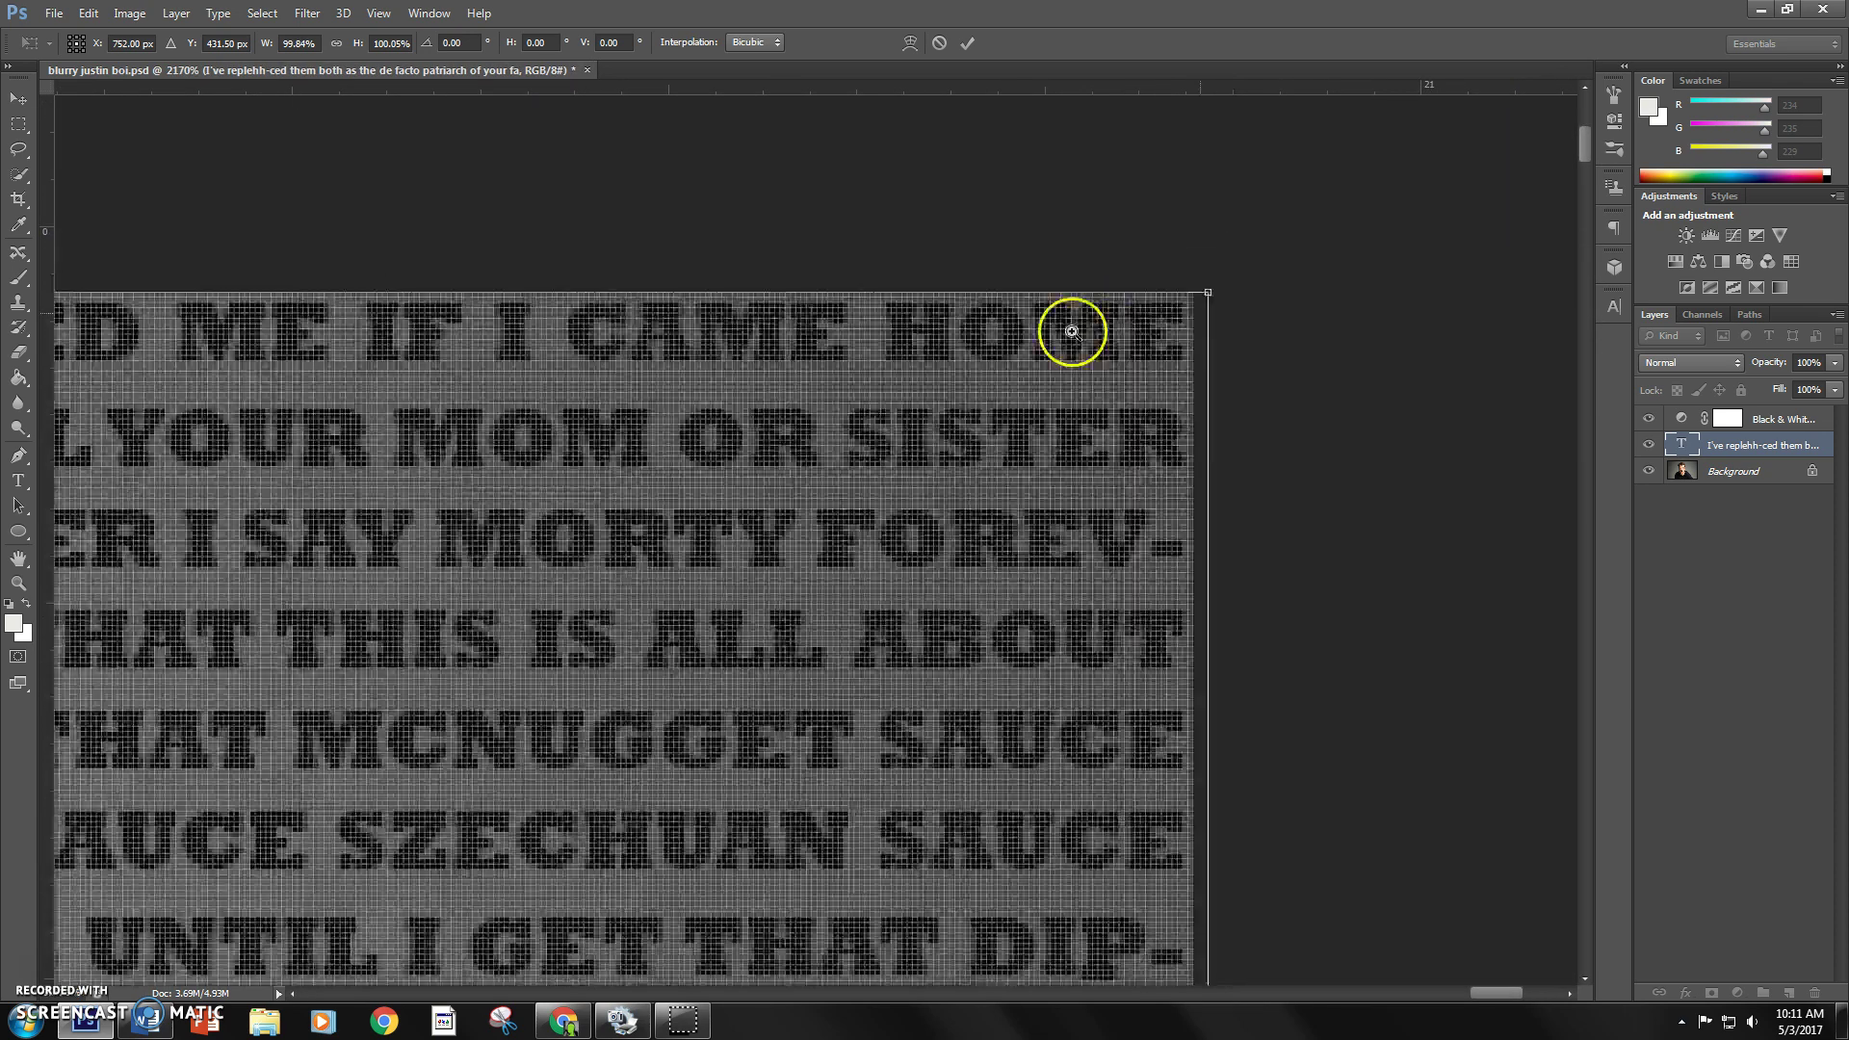
{"action": "scroll", "coordinate": [1104, 326], "scroll_direction": "down", "scroll_amount": 10}
{"action": "scroll", "coordinate": [1252, 694], "scroll_direction": "up", "scroll_amount": 7}
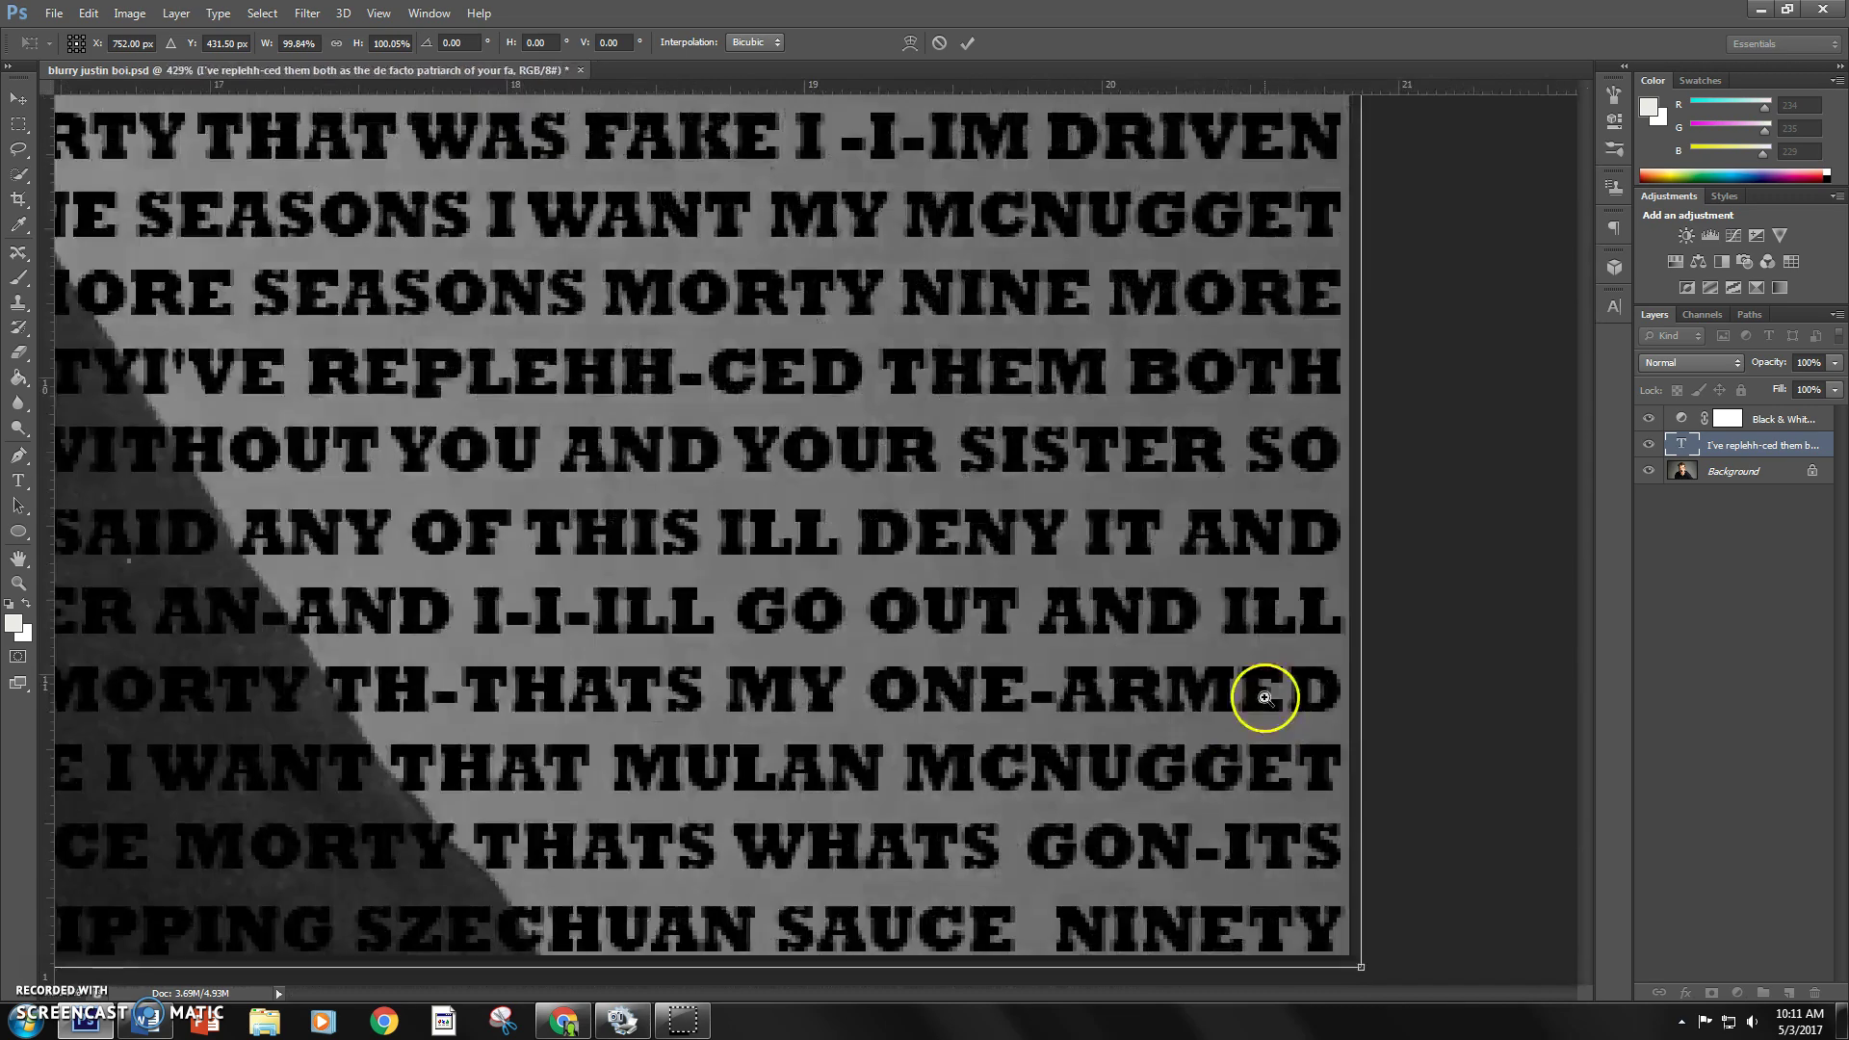
{"action": "scroll", "coordinate": [1272, 695], "scroll_direction": "down", "scroll_amount": 3}
{"action": "scroll", "coordinate": [1271, 695], "scroll_direction": "right", "scroll_amount": 3}
{"action": "left_click_drag", "start_coordinate": [1146, 751], "coordinate": [1147, 748]}
{"action": "scroll", "coordinate": [1059, 747], "scroll_direction": "down", "scroll_amount": 5}
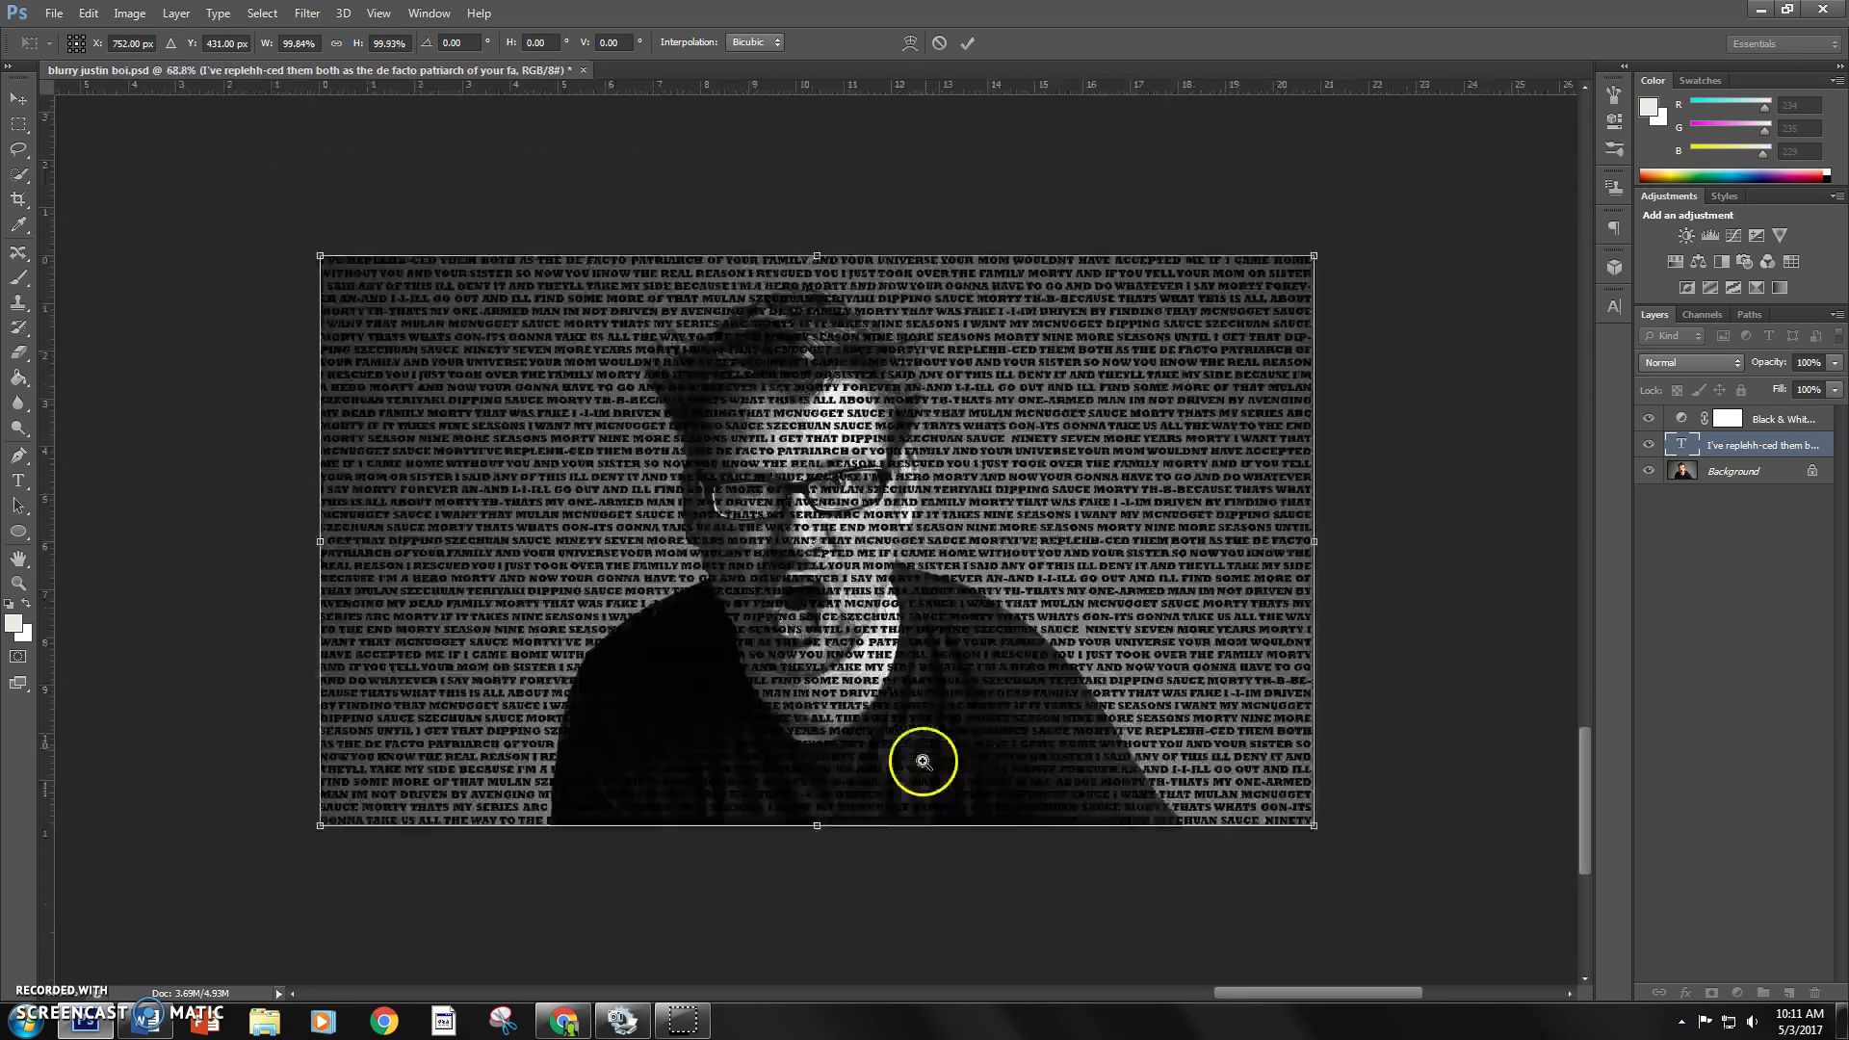
{"action": "scroll", "coordinate": [392, 776], "scroll_direction": "down", "scroll_amount": 2}
{"action": "scroll", "coordinate": [482, 788], "scroll_direction": "up", "scroll_amount": 12}
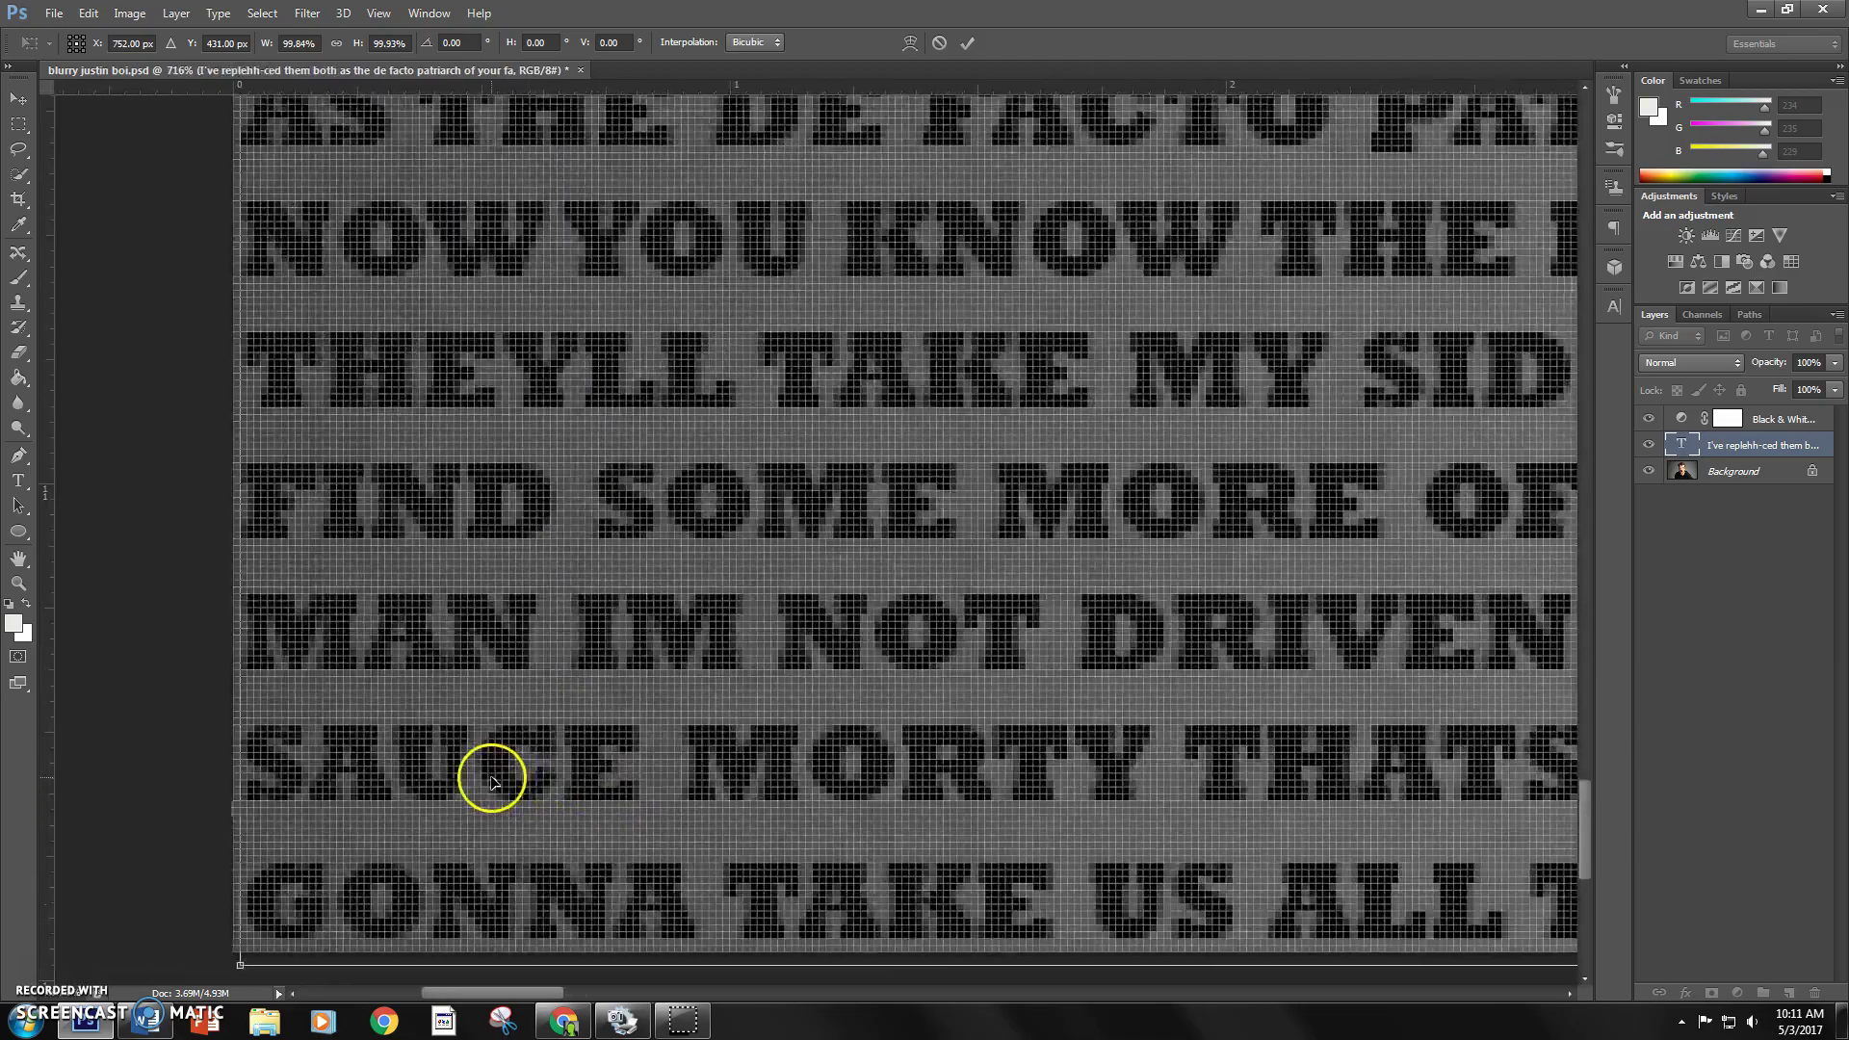
{"action": "scroll", "coordinate": [493, 782], "scroll_direction": "left", "scroll_amount": 3}
{"action": "scroll", "coordinate": [732, 819], "scroll_direction": "down", "scroll_amount": 7}
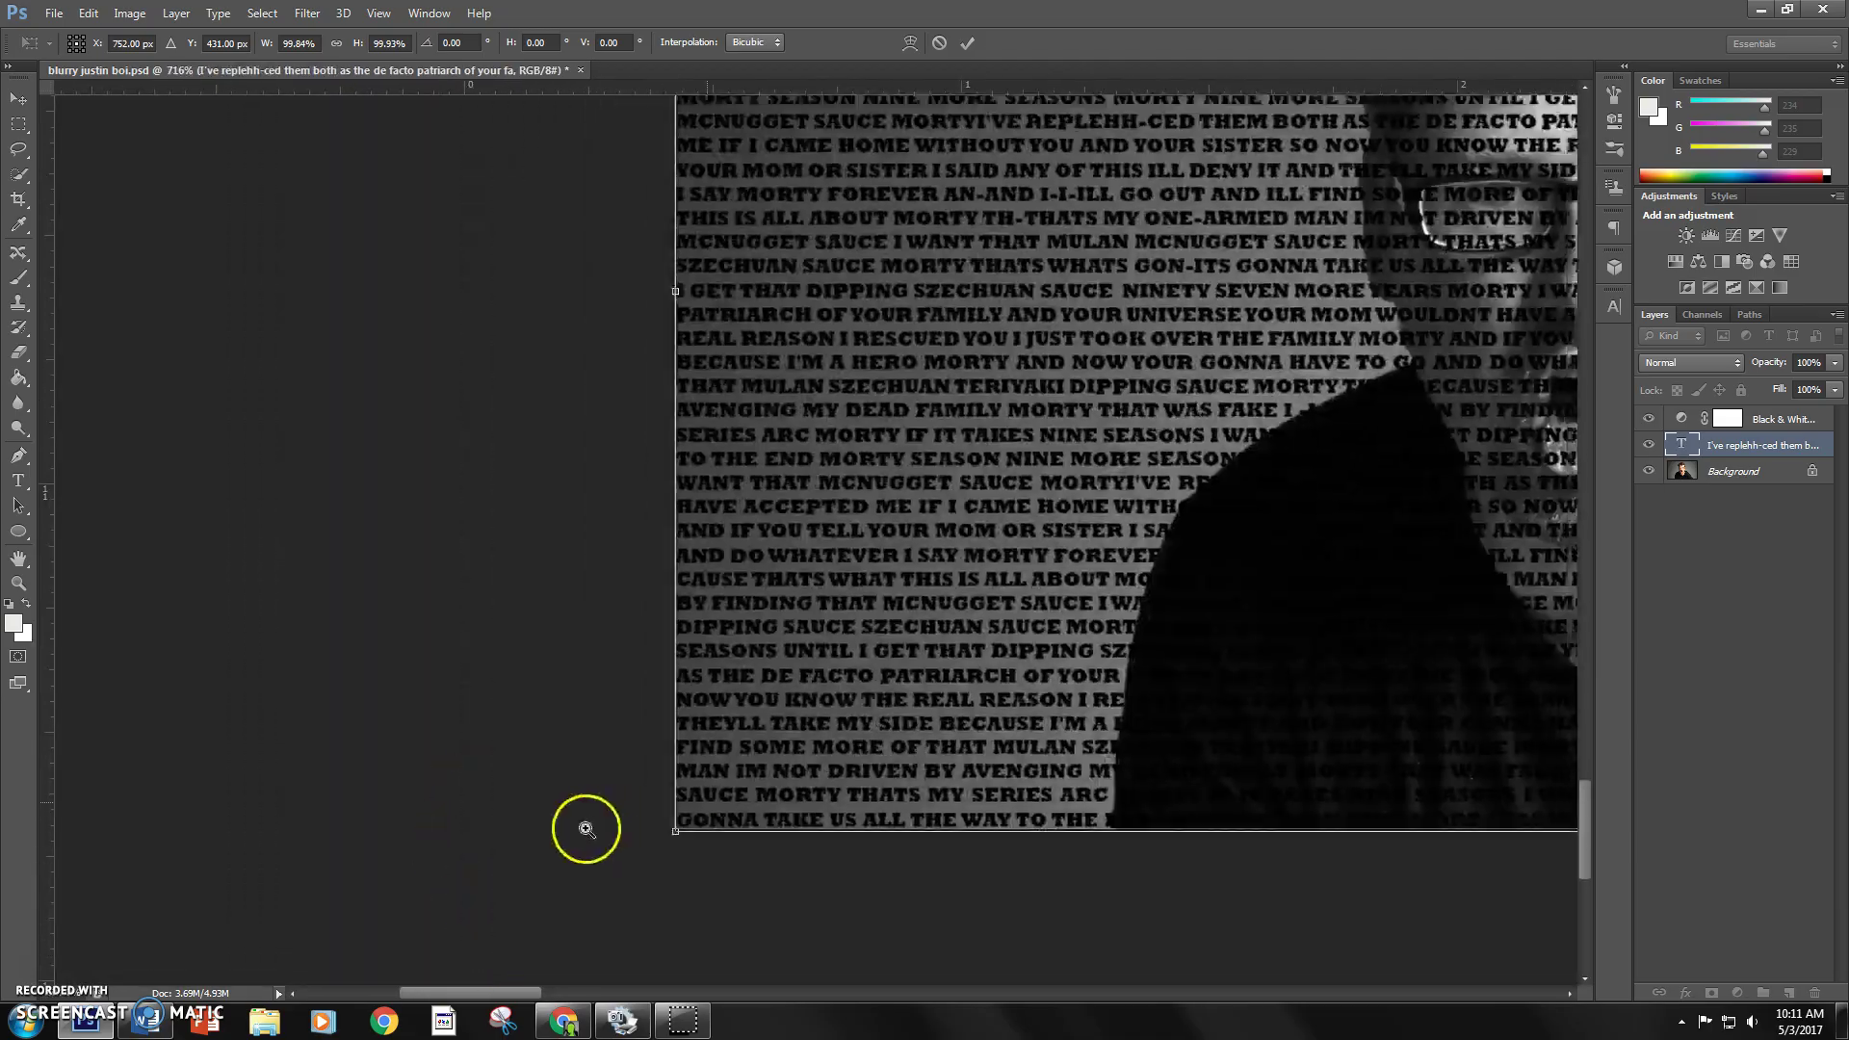
{"action": "left_click", "coordinate": [950, 45]}
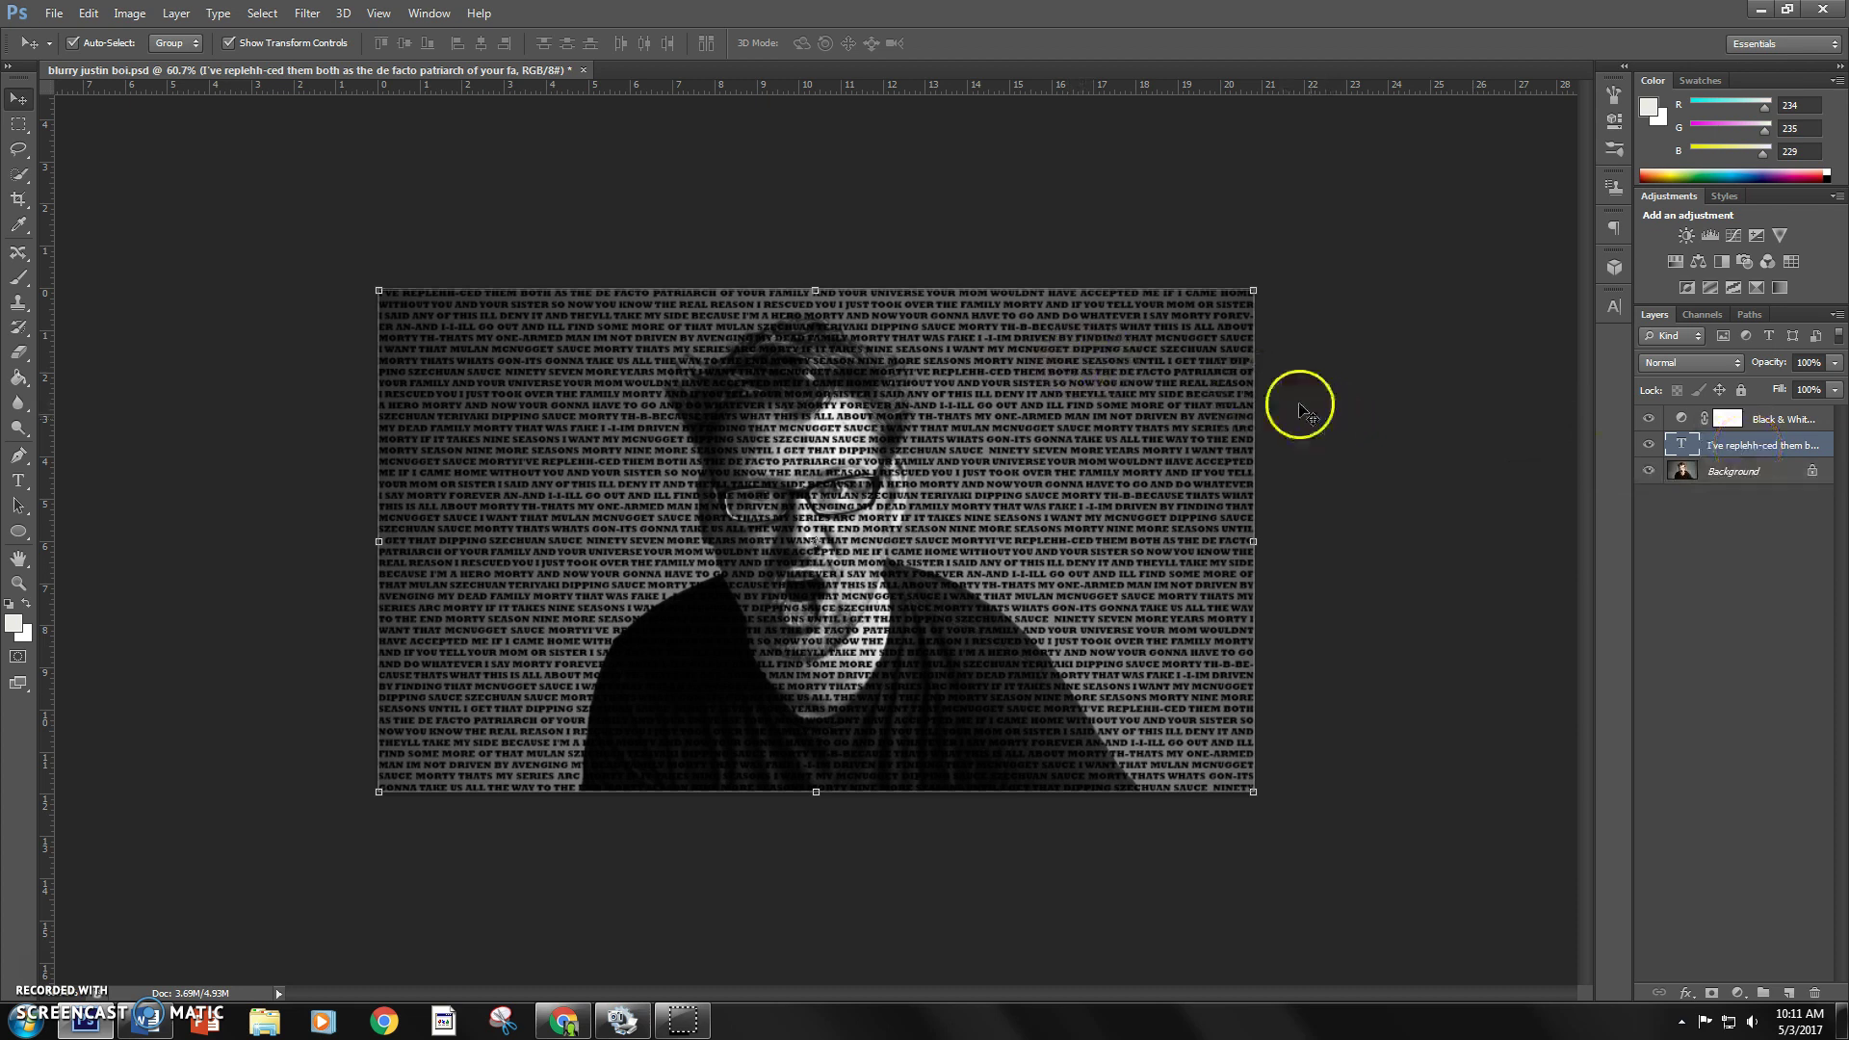
Rasterize the quote text and apply Displace at horizontal and vertical scale 9, Stretch To Fit, with "blurry justin boi" as the displacement map.
{"action": "left_click", "coordinate": [308, 13]}
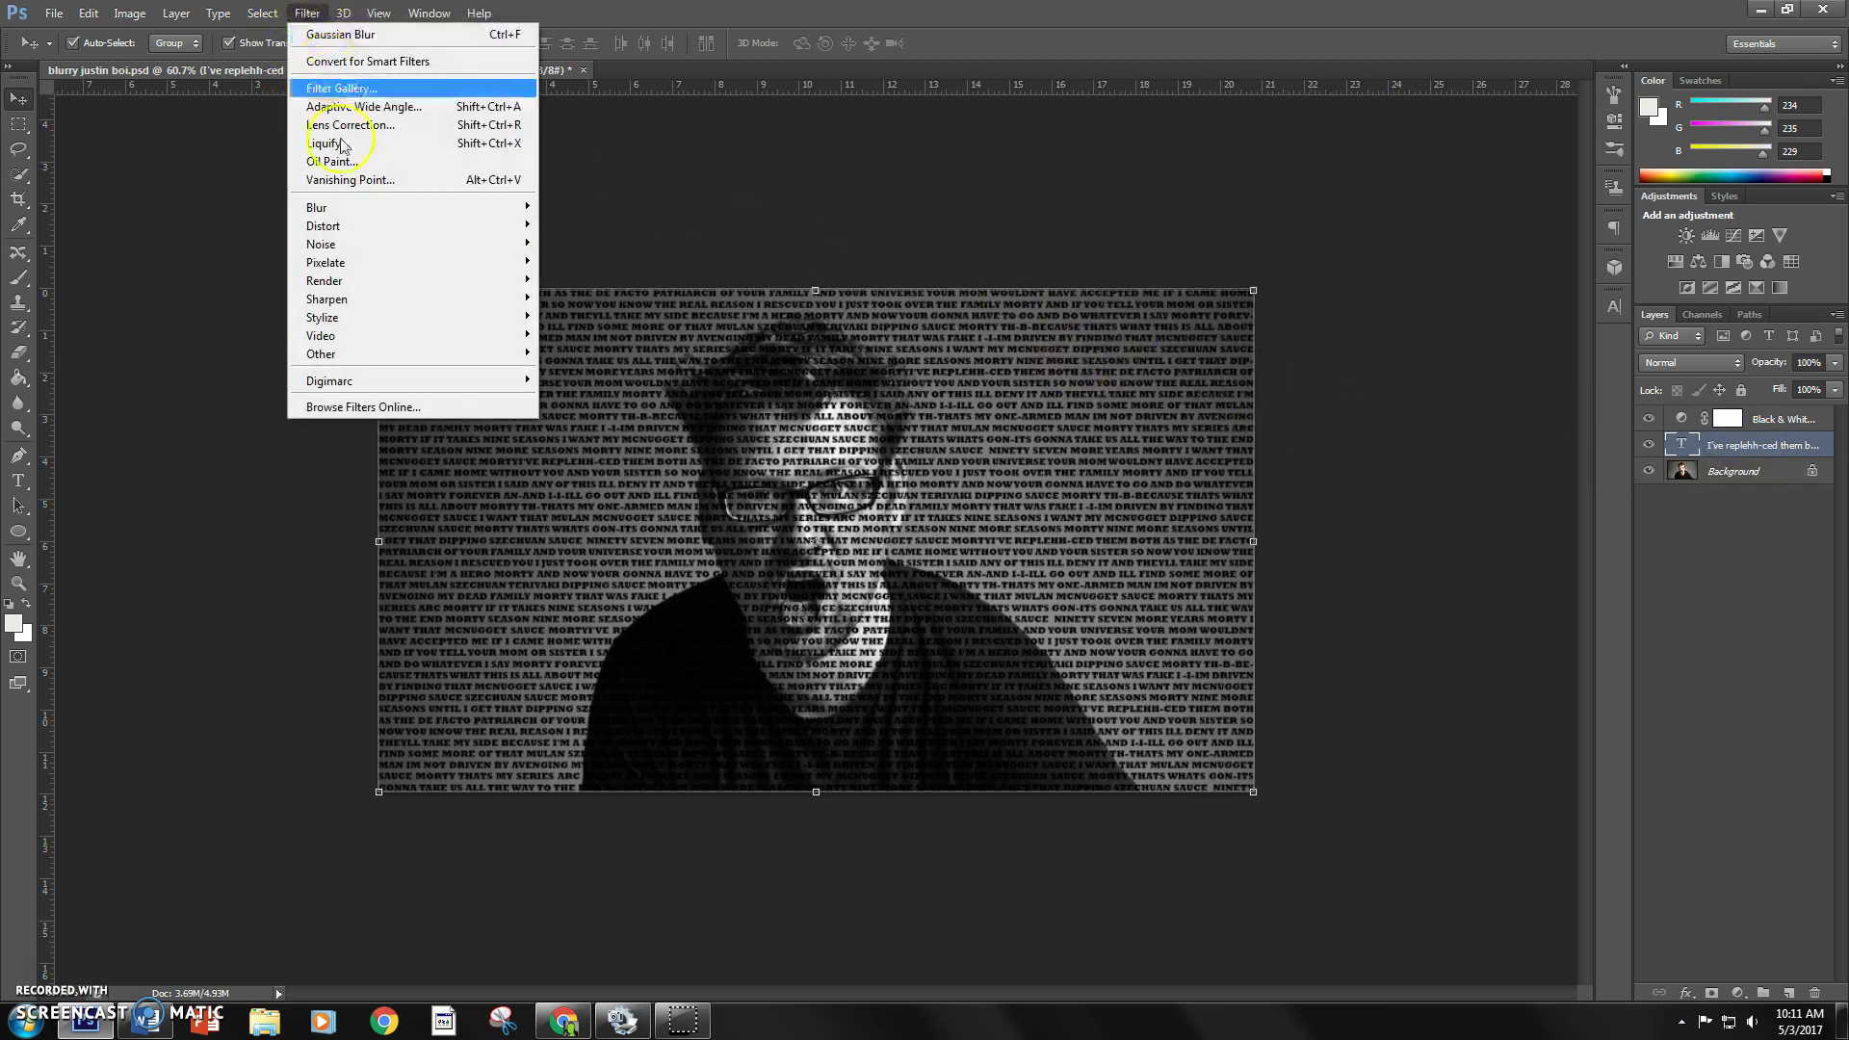
{"action": "mouse_move", "coordinate": [366, 225]}
{"action": "left_click", "coordinate": [565, 218]}
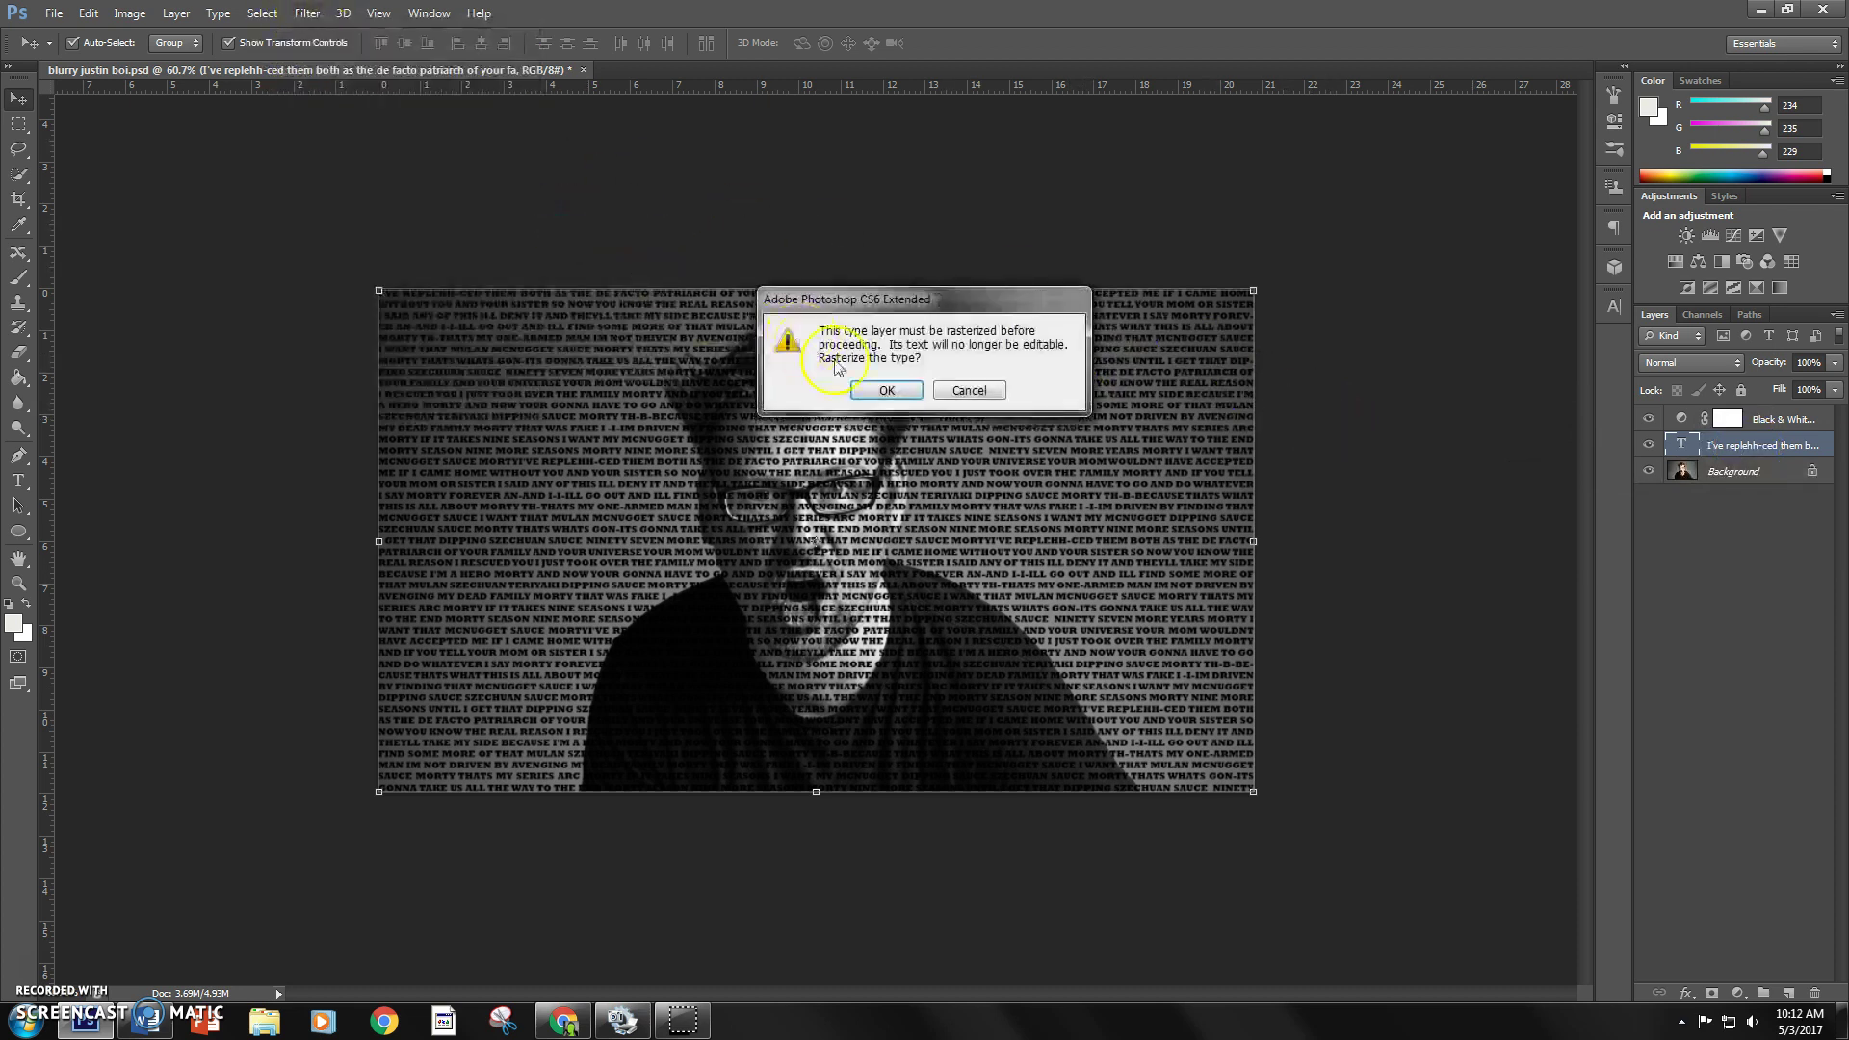
{"action": "left_click", "coordinate": [886, 391]}
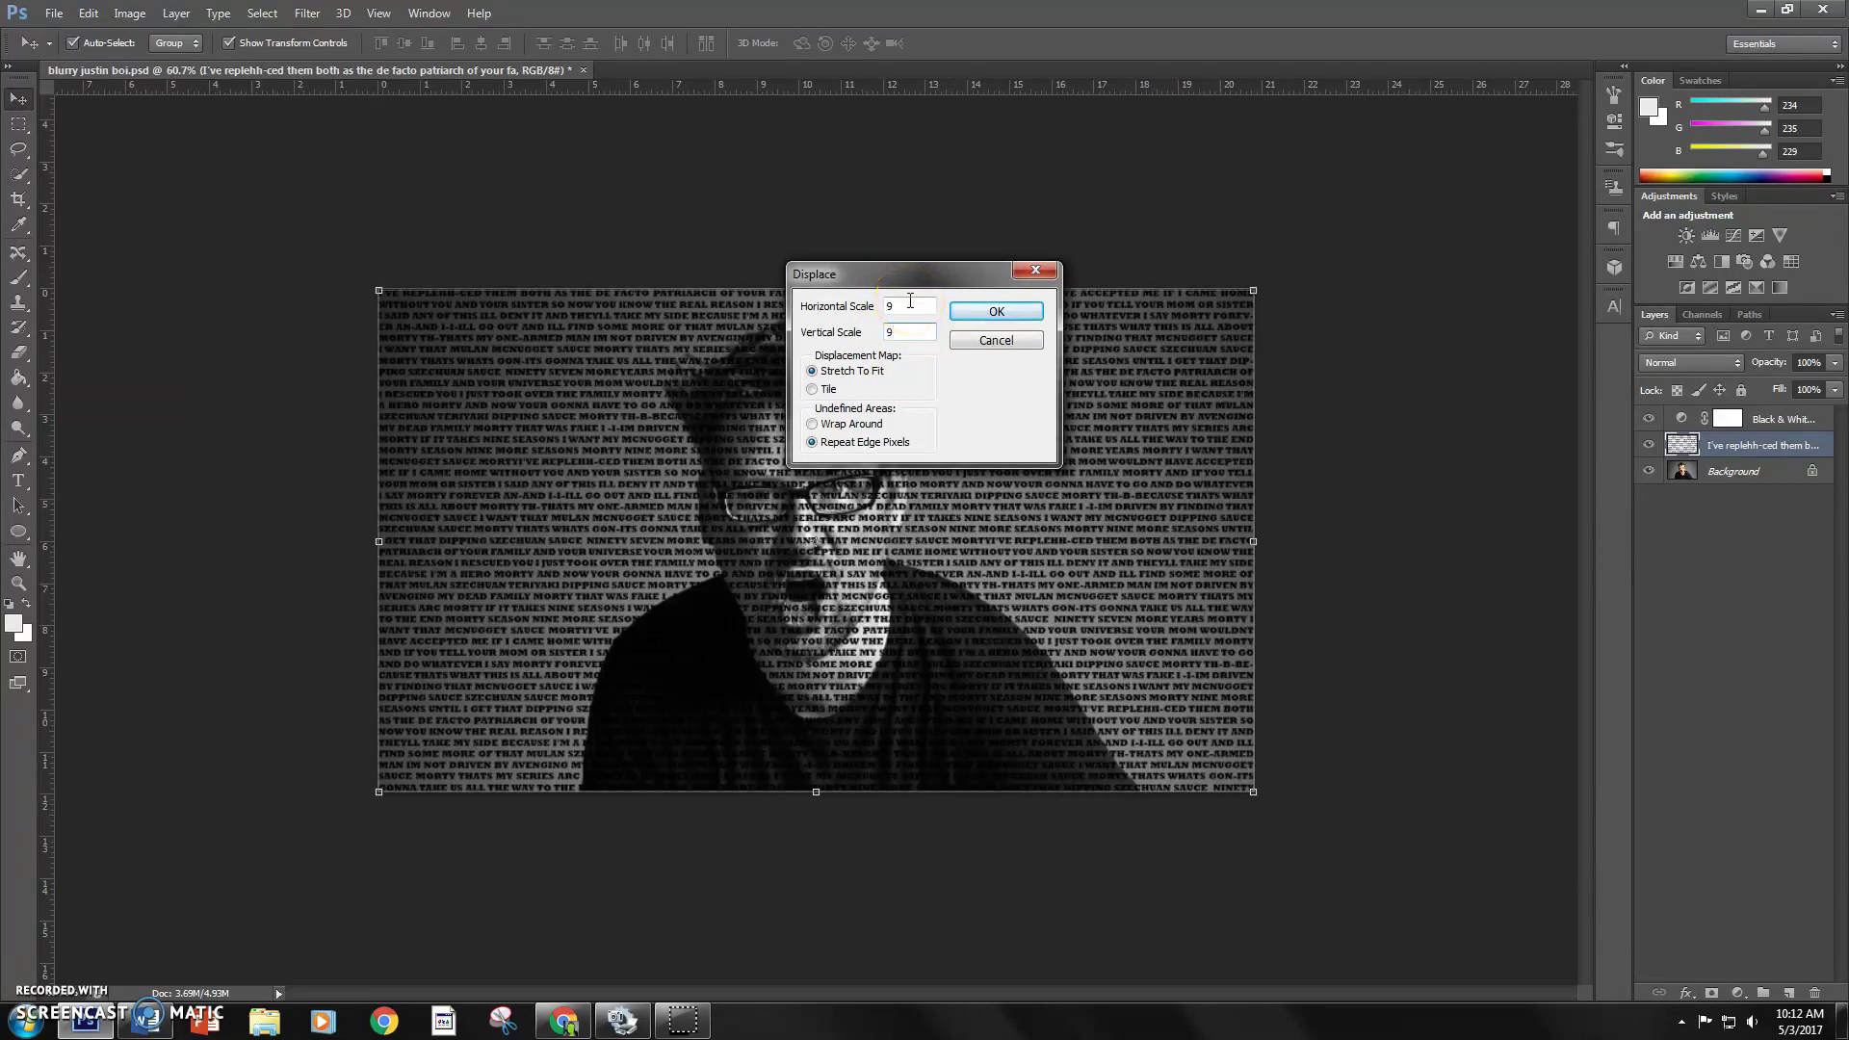
{"action": "left_click", "coordinate": [970, 318]}
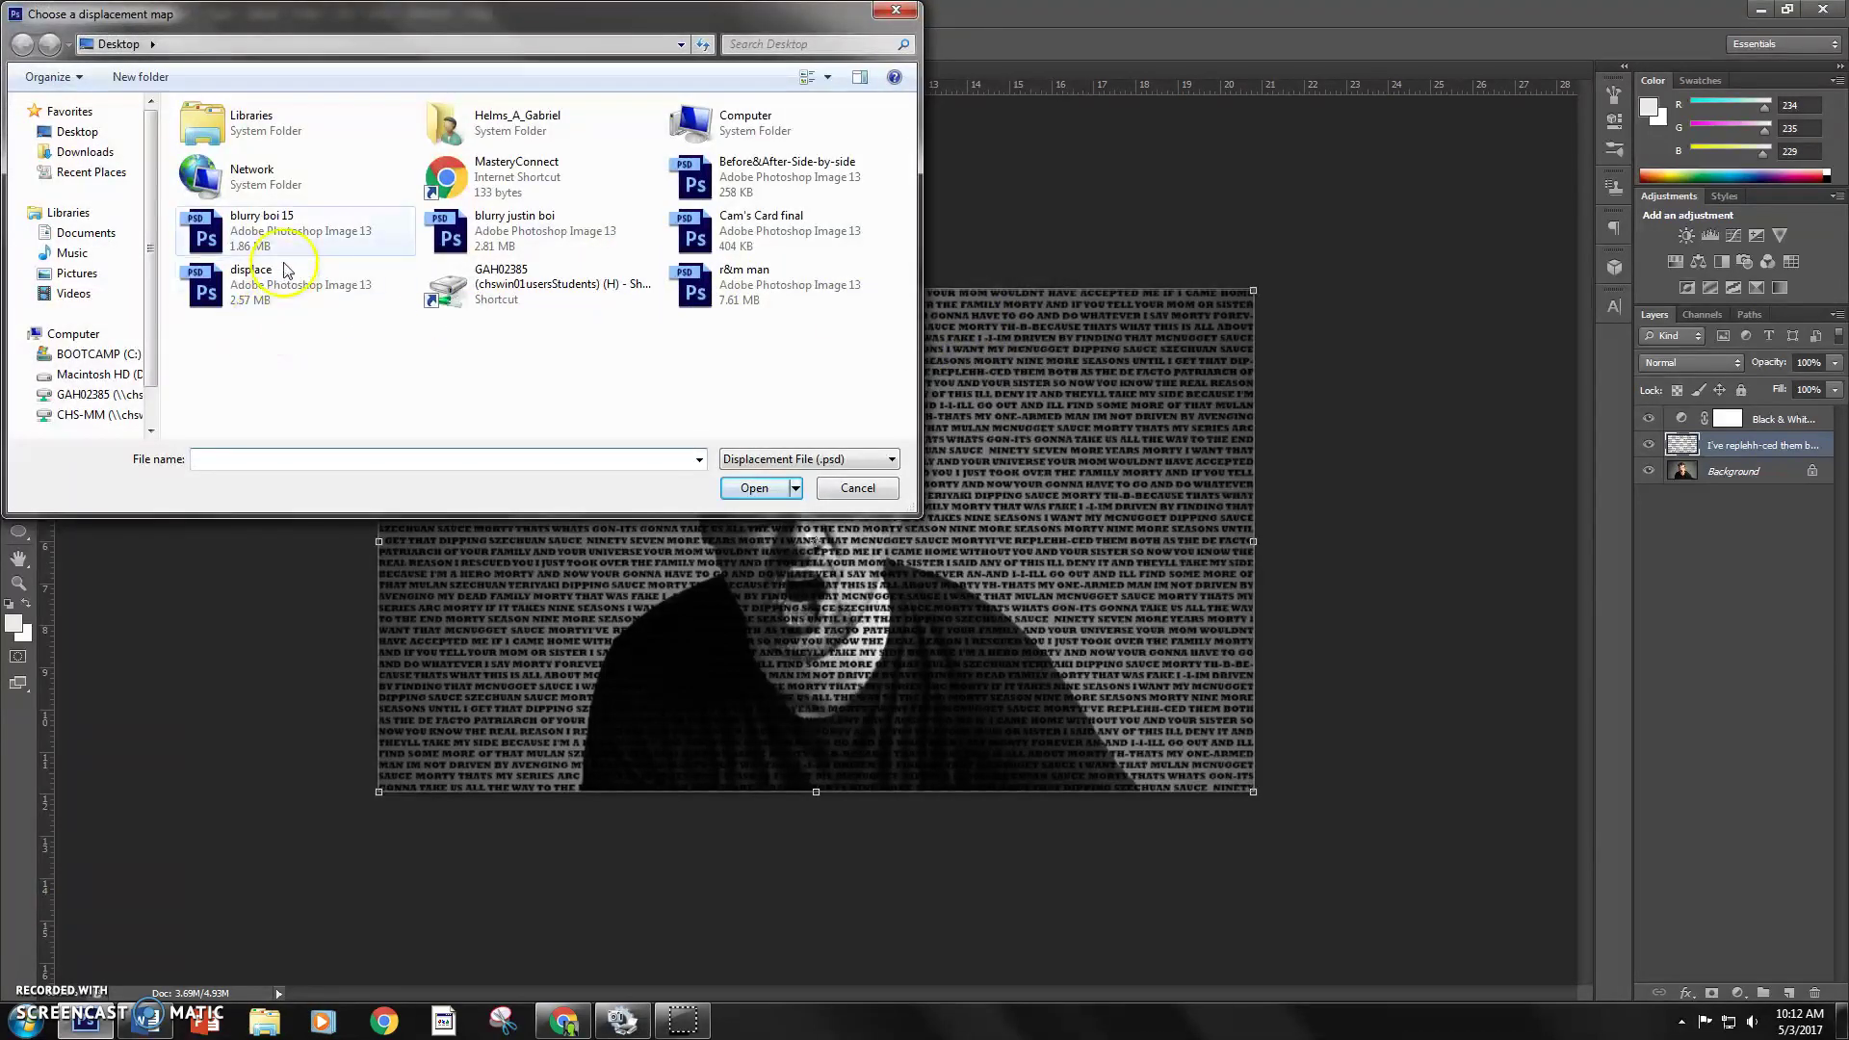
{"action": "double_click", "coordinate": [535, 236]}
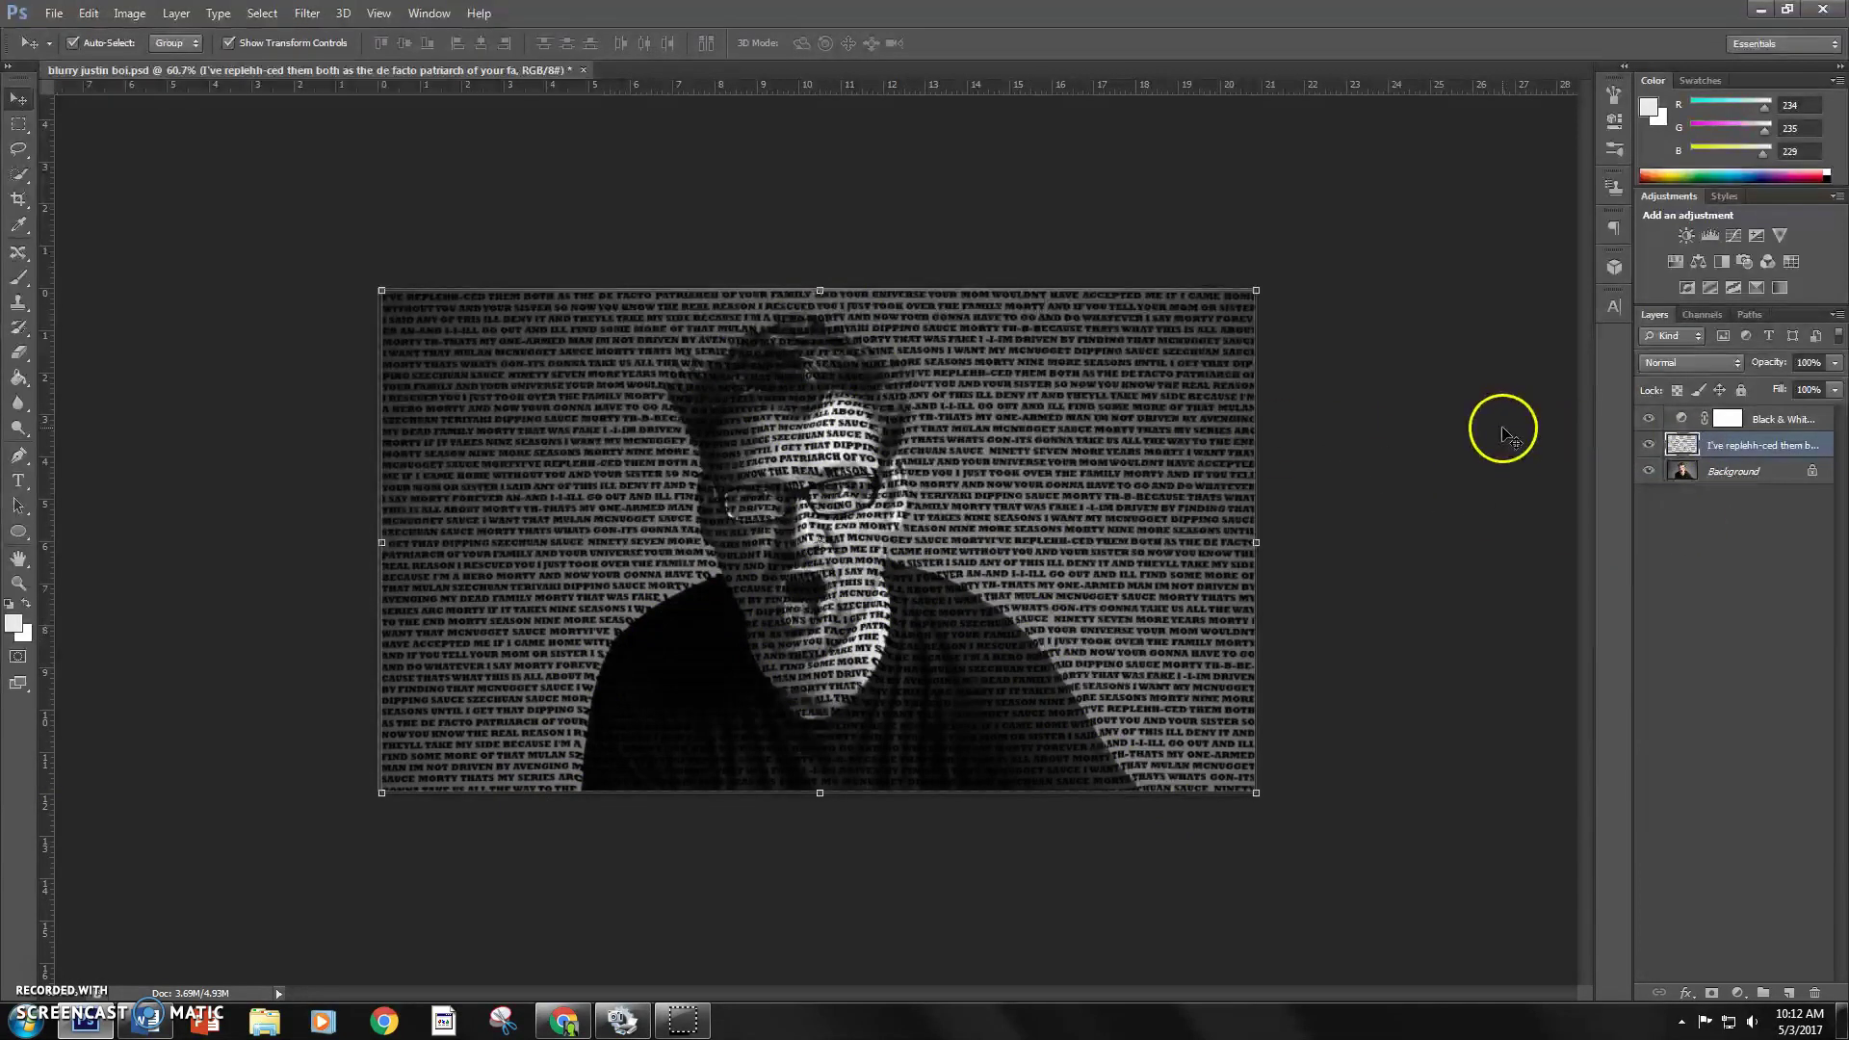
Load the displaced text's letters as a selection and, with that layer hidden, copy the selected black-and-white image merged.
{"action": "left_click", "coordinate": [1685, 451], "text": "ctrl"}
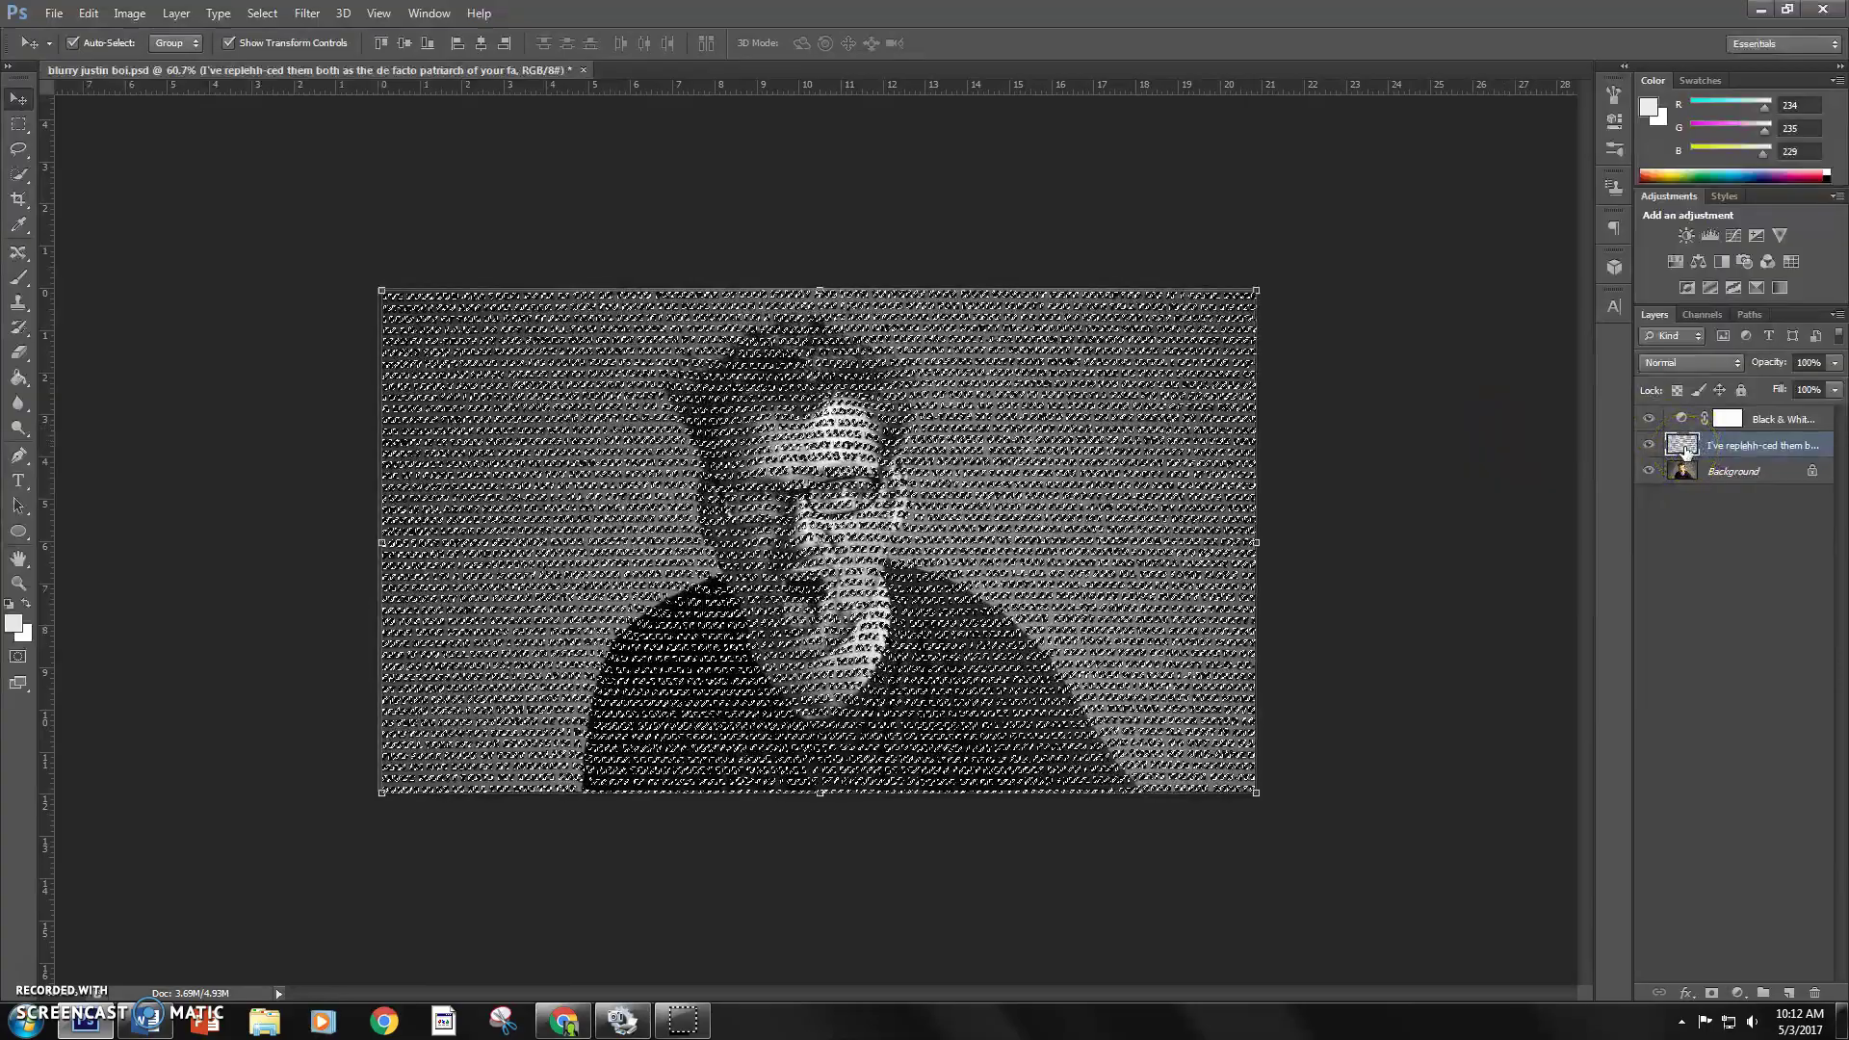
{"action": "left_click", "coordinate": [1651, 445]}
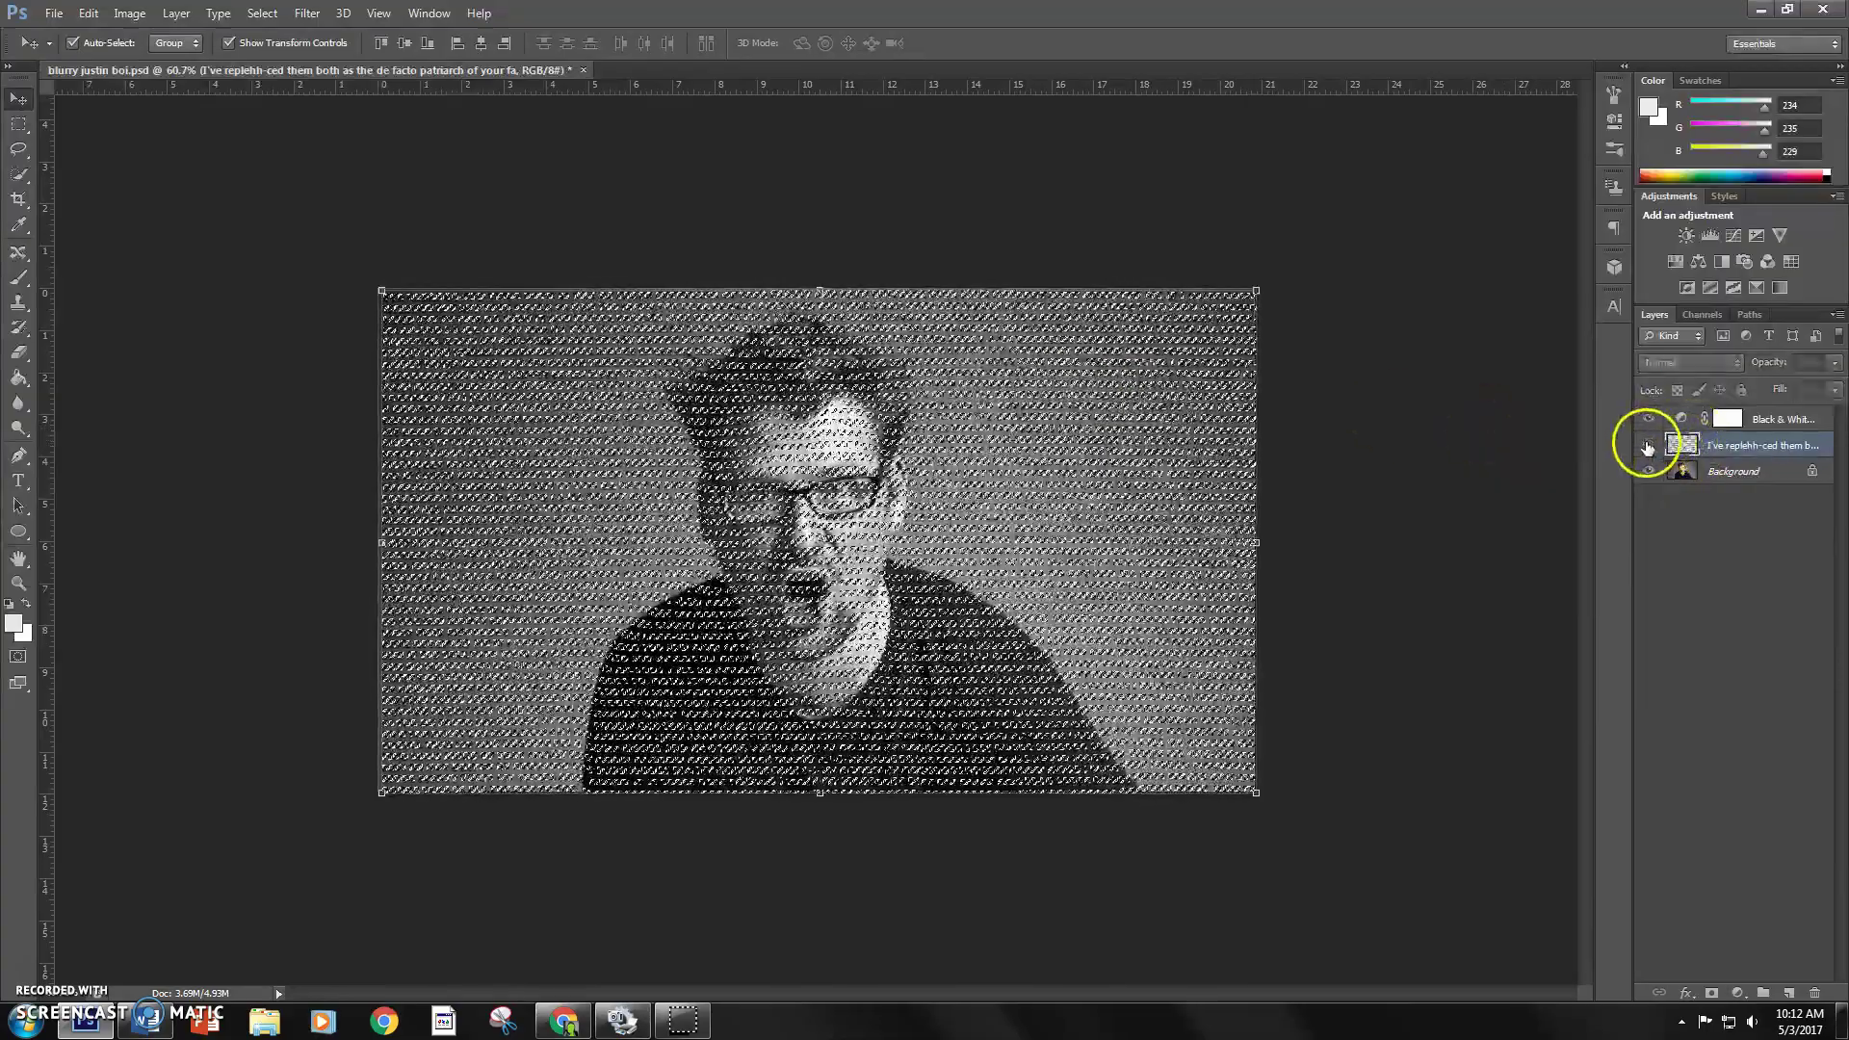
{"action": "left_click", "coordinate": [88, 13]}
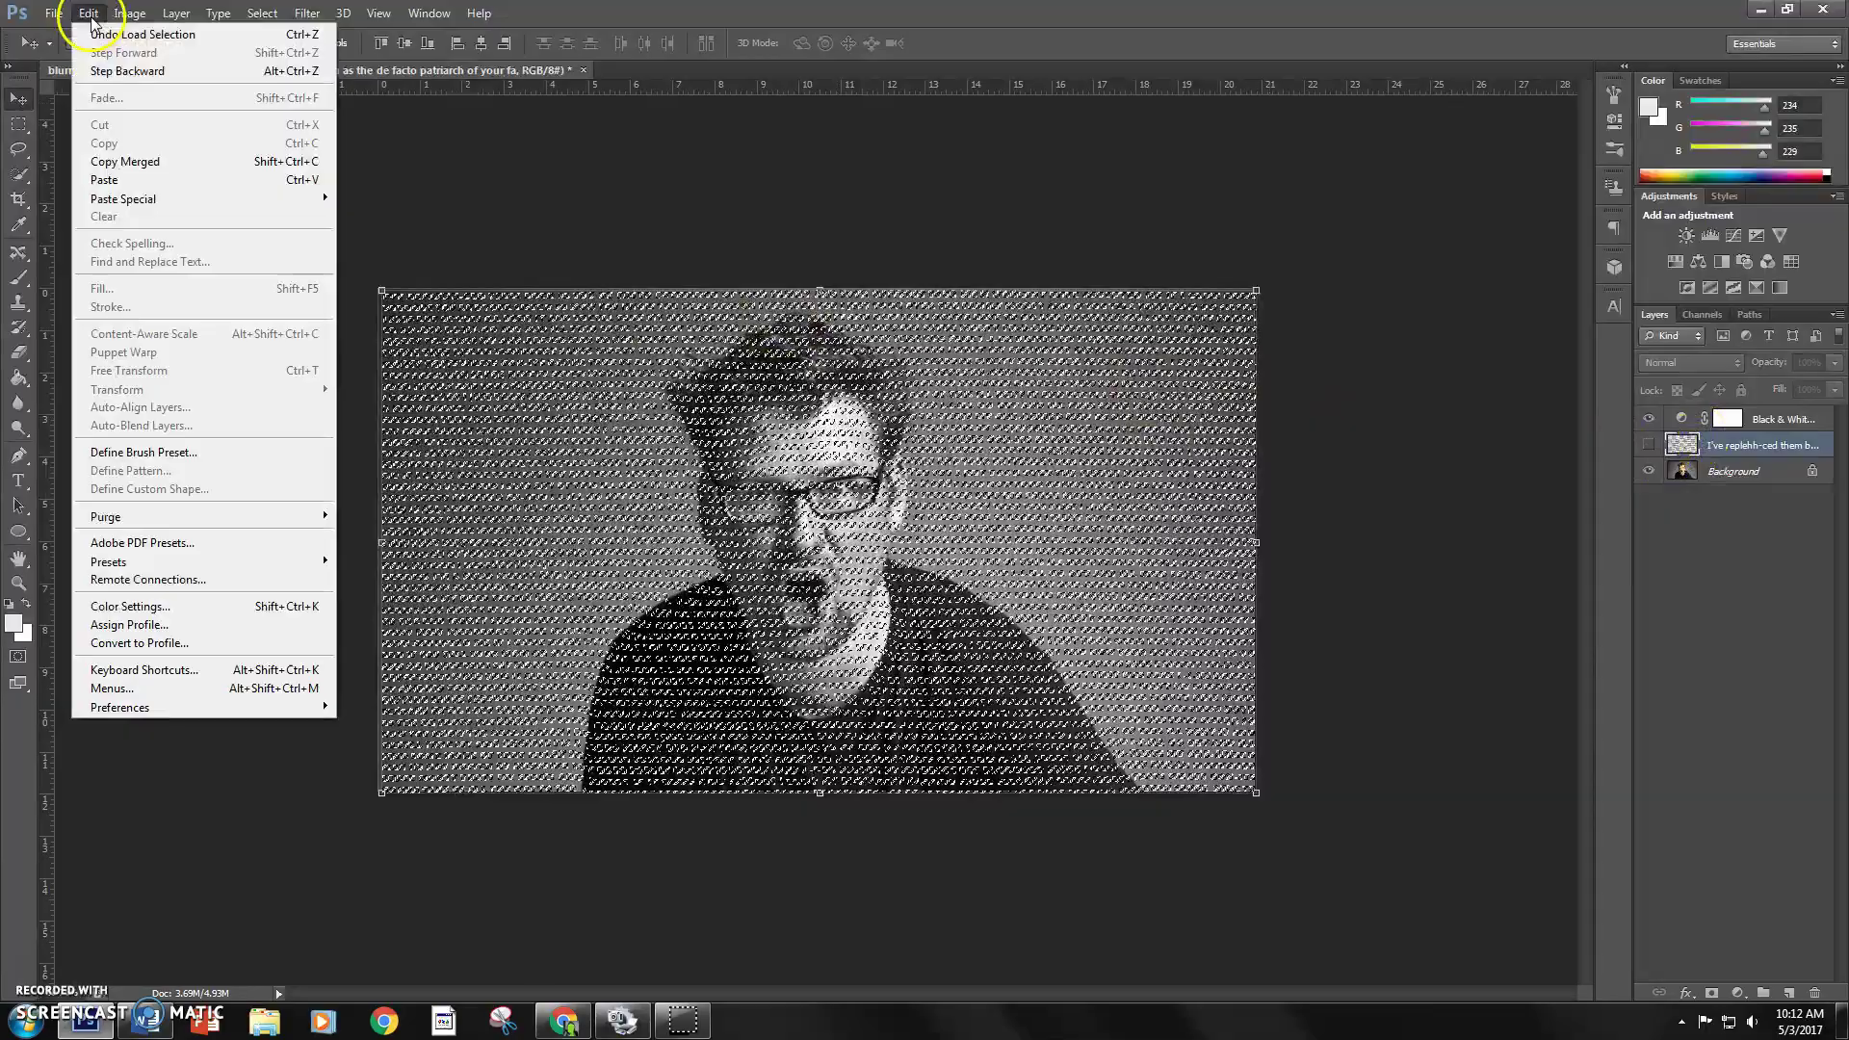
{"action": "left_click", "coordinate": [132, 162]}
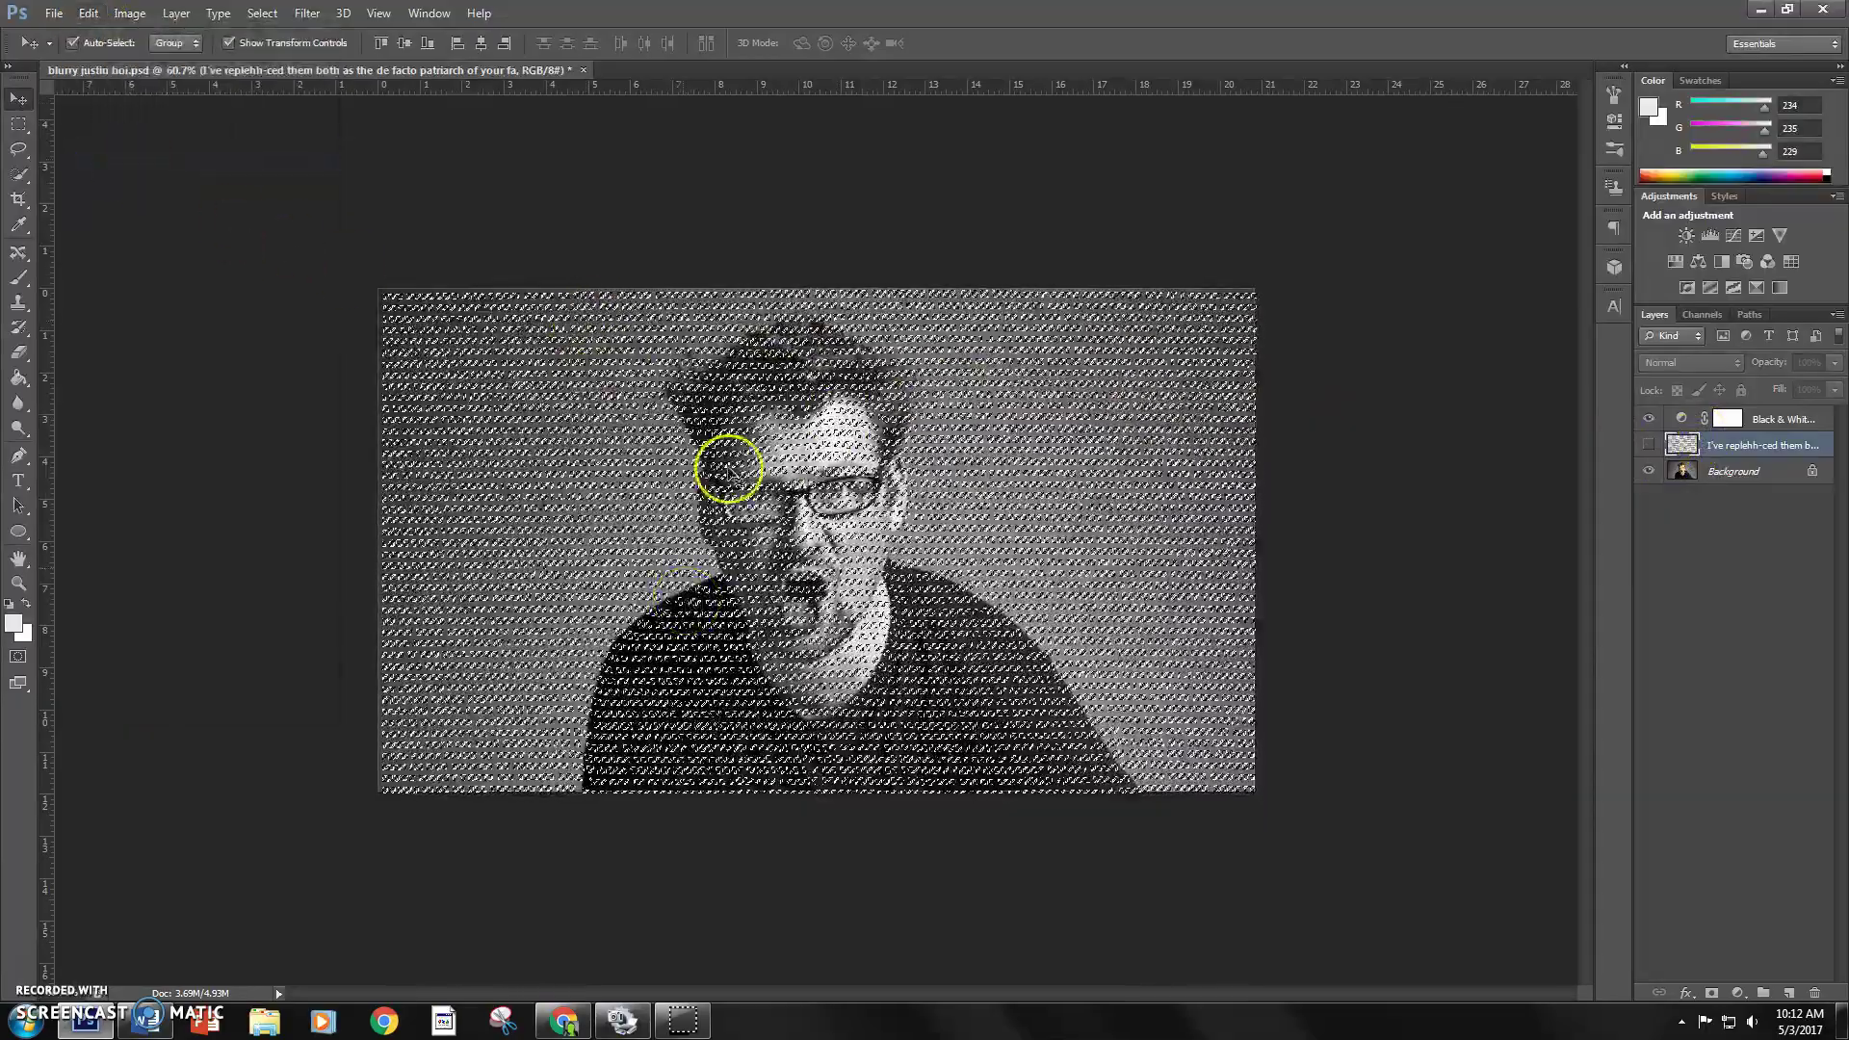
Create a new document with a white background and paste the copied letter-shaped photo into it.
{"action": "left_click", "coordinate": [53, 13]}
{"action": "left_click", "coordinate": [106, 34]}
{"action": "left_click", "coordinate": [1118, 267]}
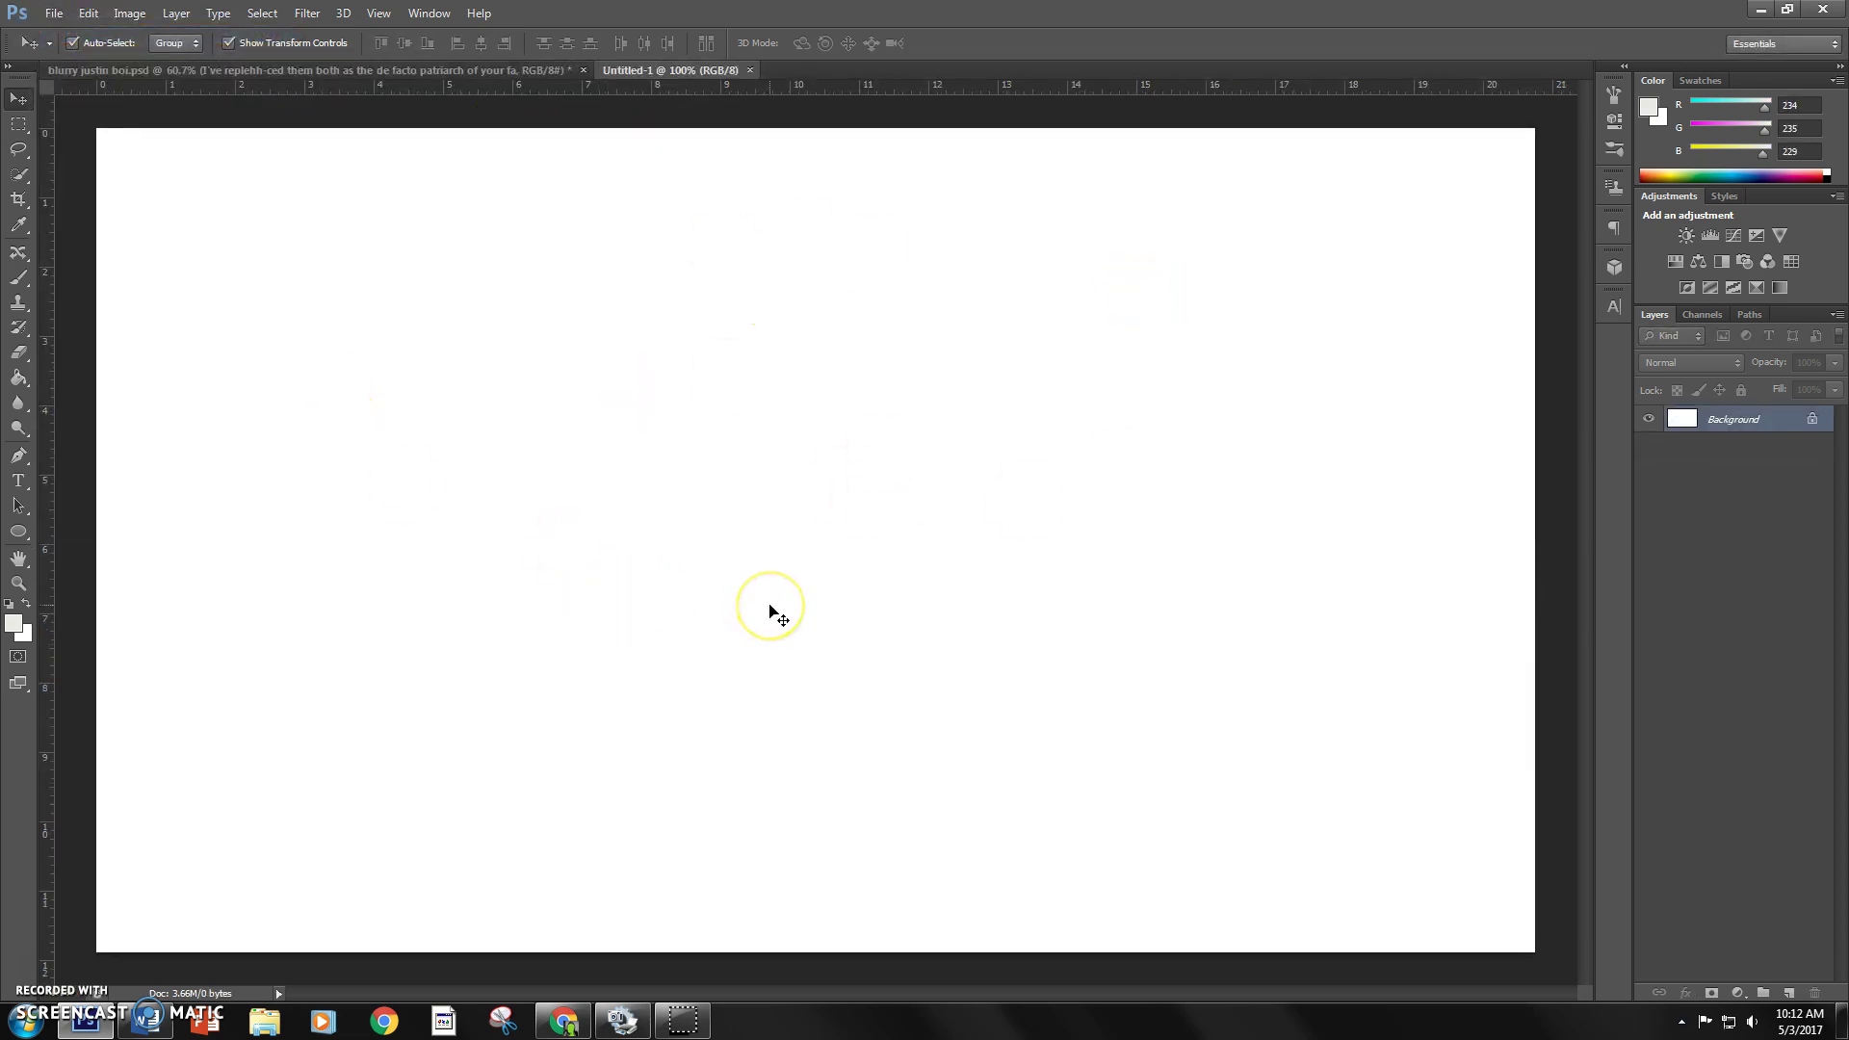
{"action": "key", "text": "ctrl+v"}
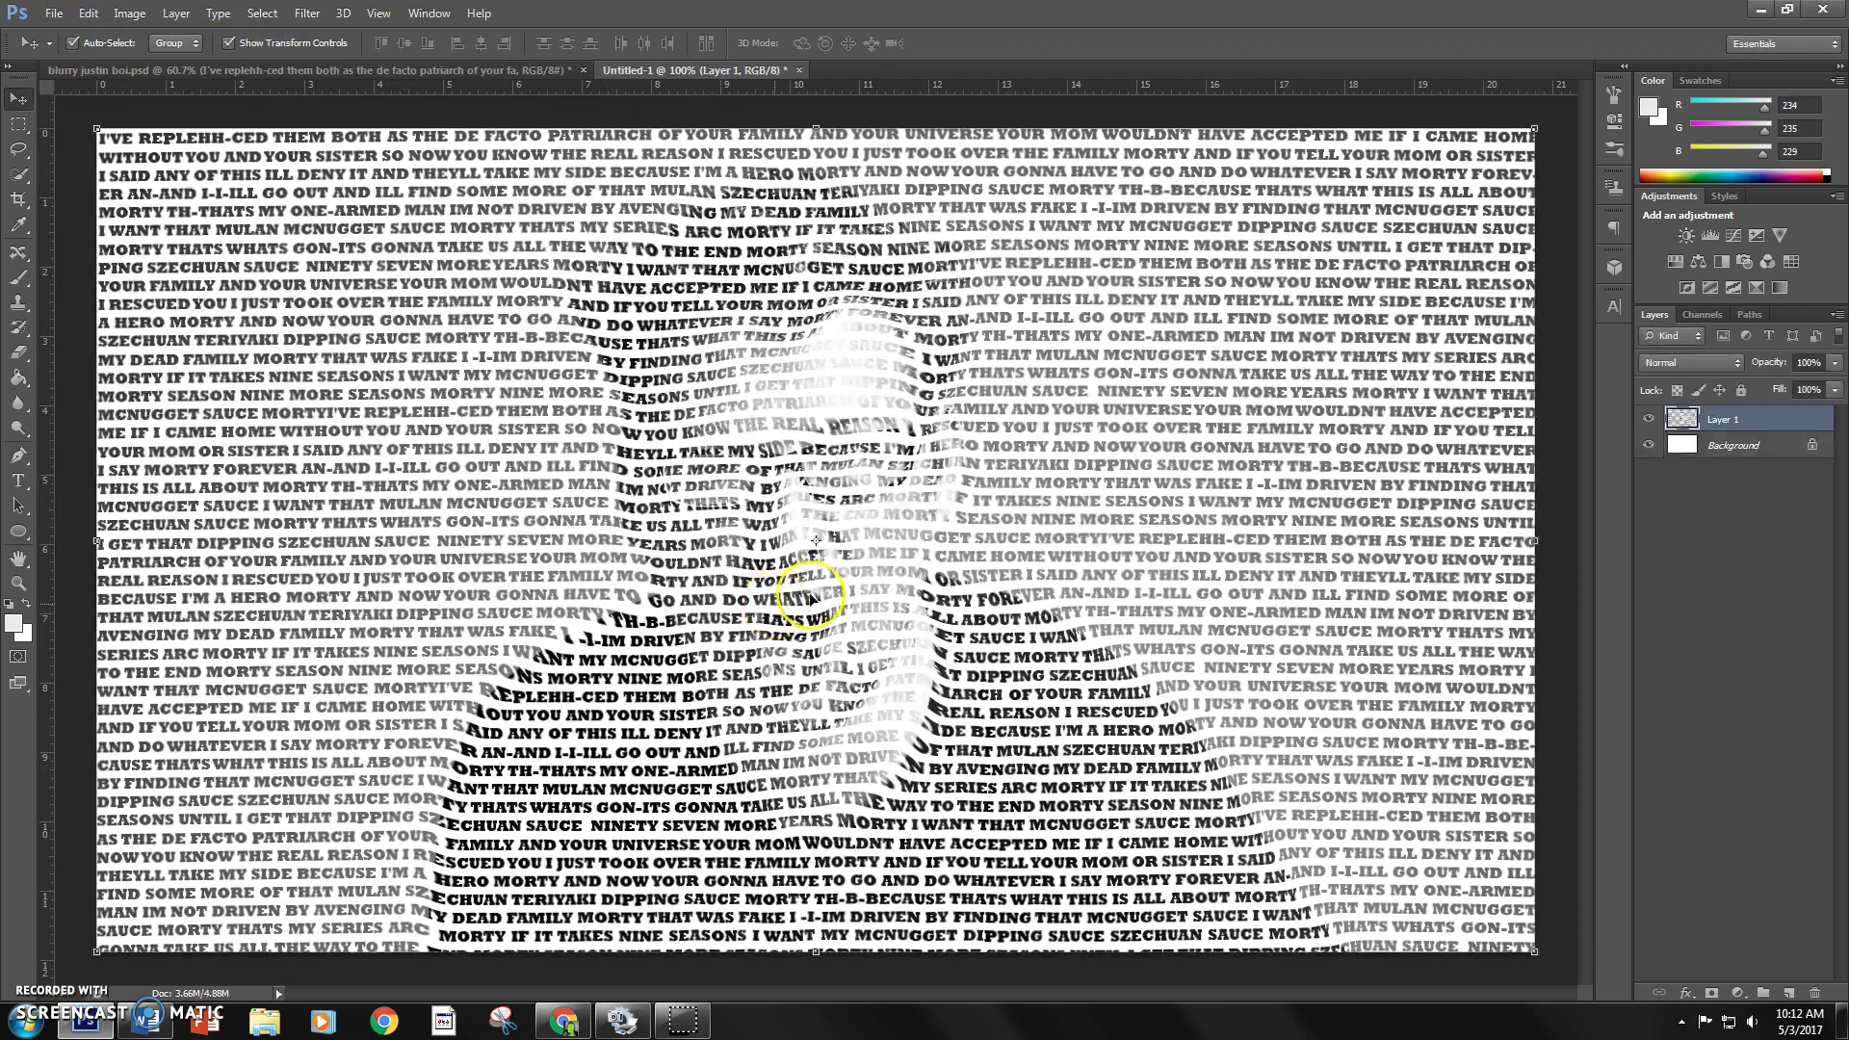
Convert the new document's Background into the regular layer "Layer 0" and give it a black Color Overlay at 100% opacity.
{"action": "double_click", "coordinate": [1768, 447]}
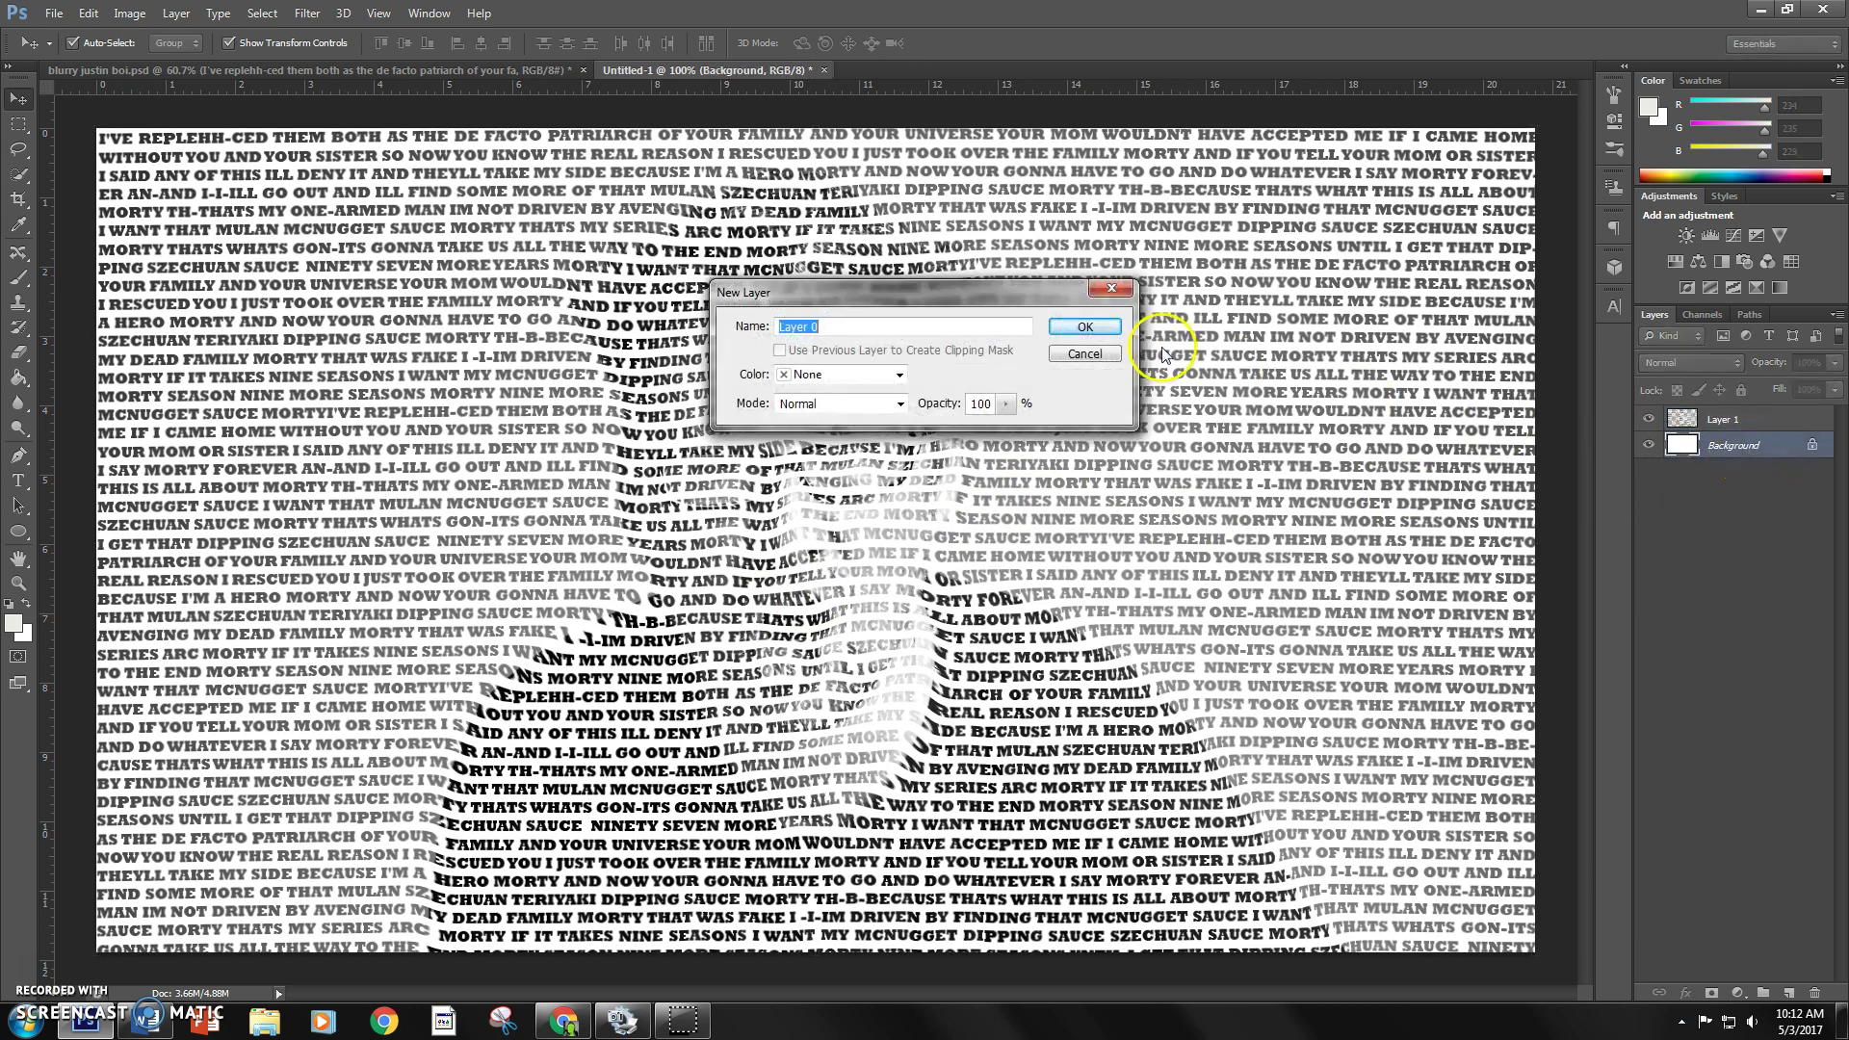
{"action": "left_click", "coordinate": [1107, 329]}
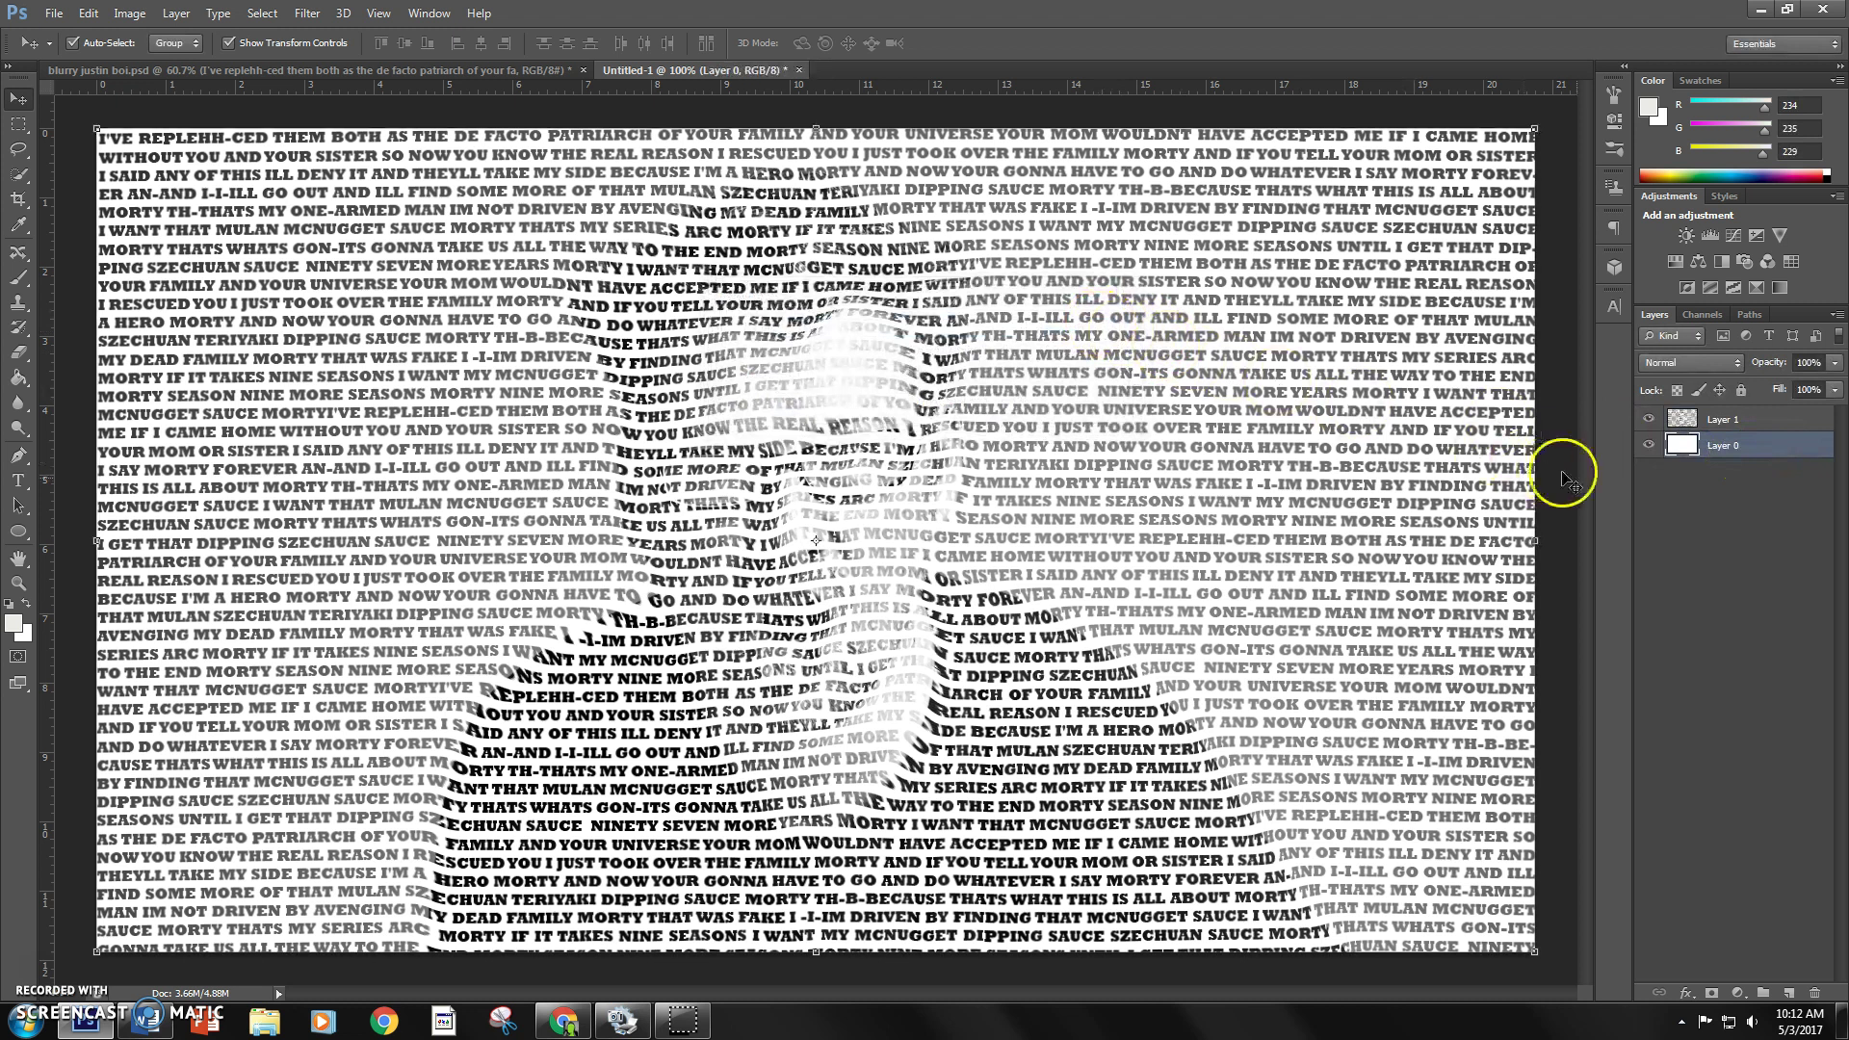
{"action": "double_click", "coordinate": [1752, 454]}
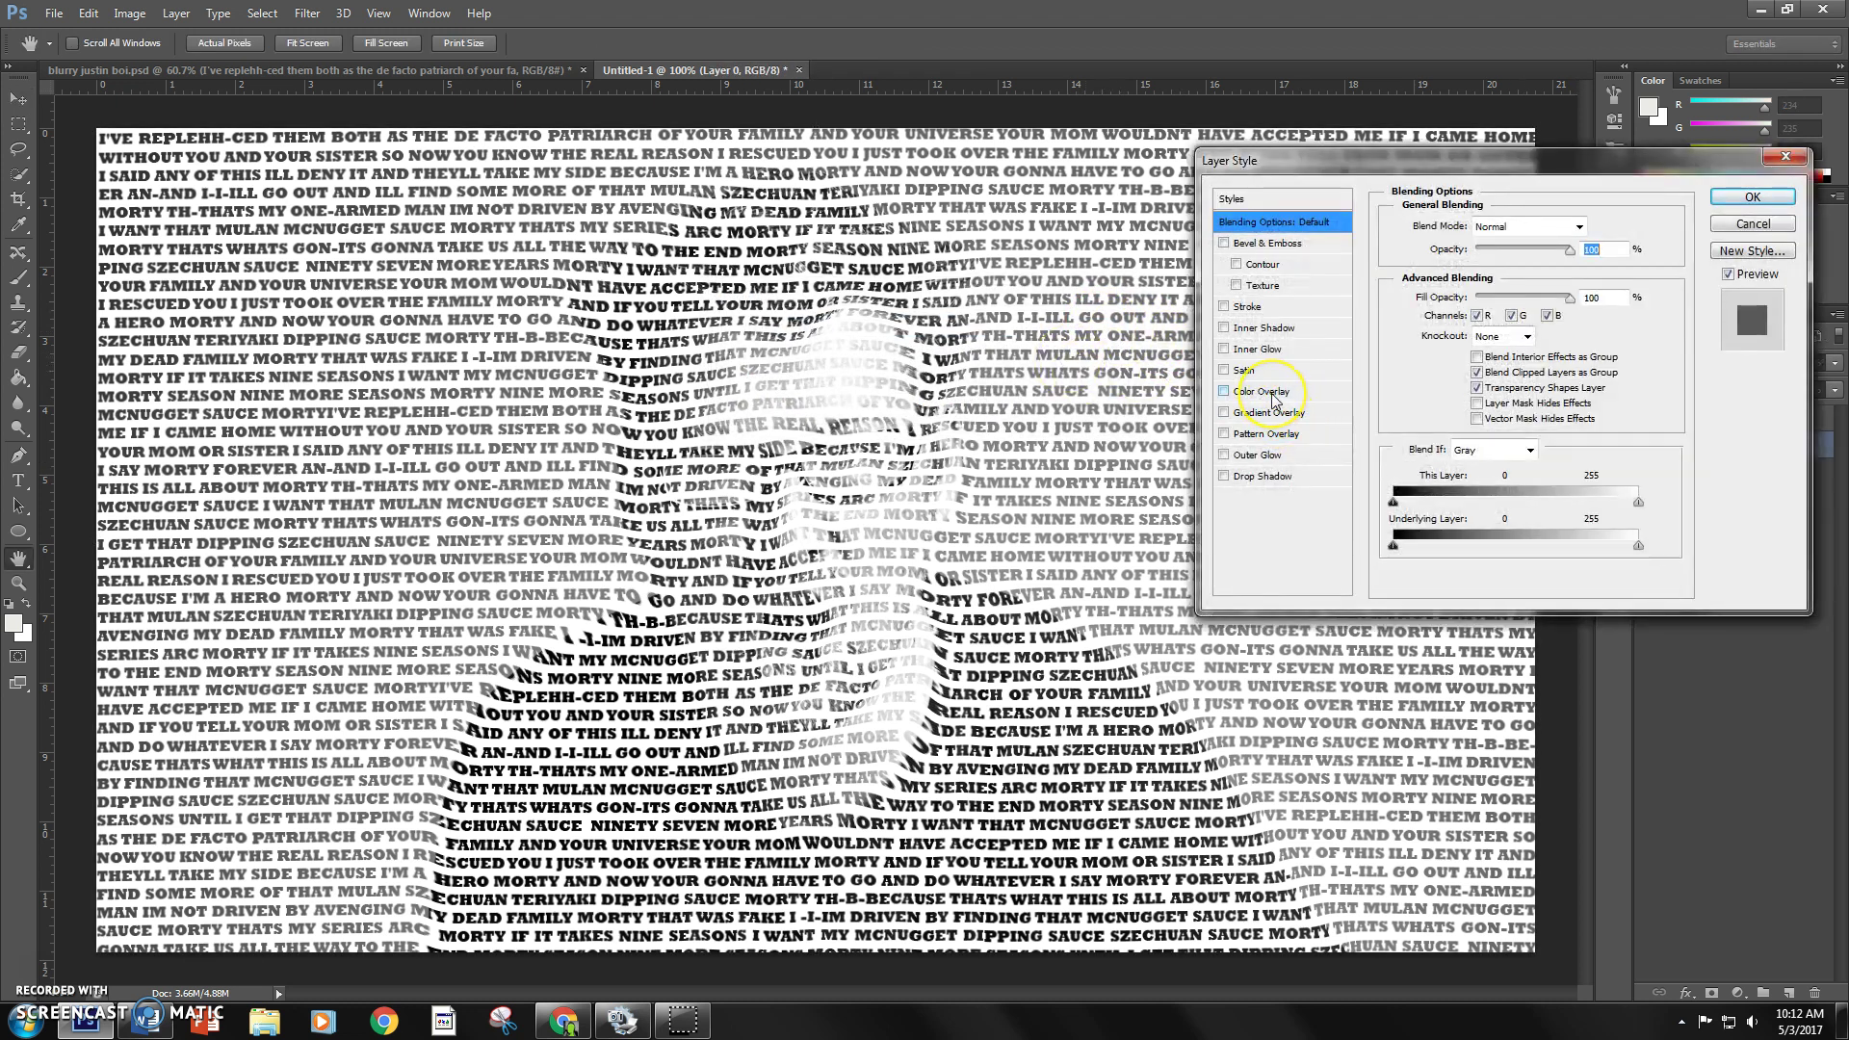
{"action": "left_click", "coordinate": [1269, 393]}
{"action": "left_click", "coordinate": [1597, 227]}
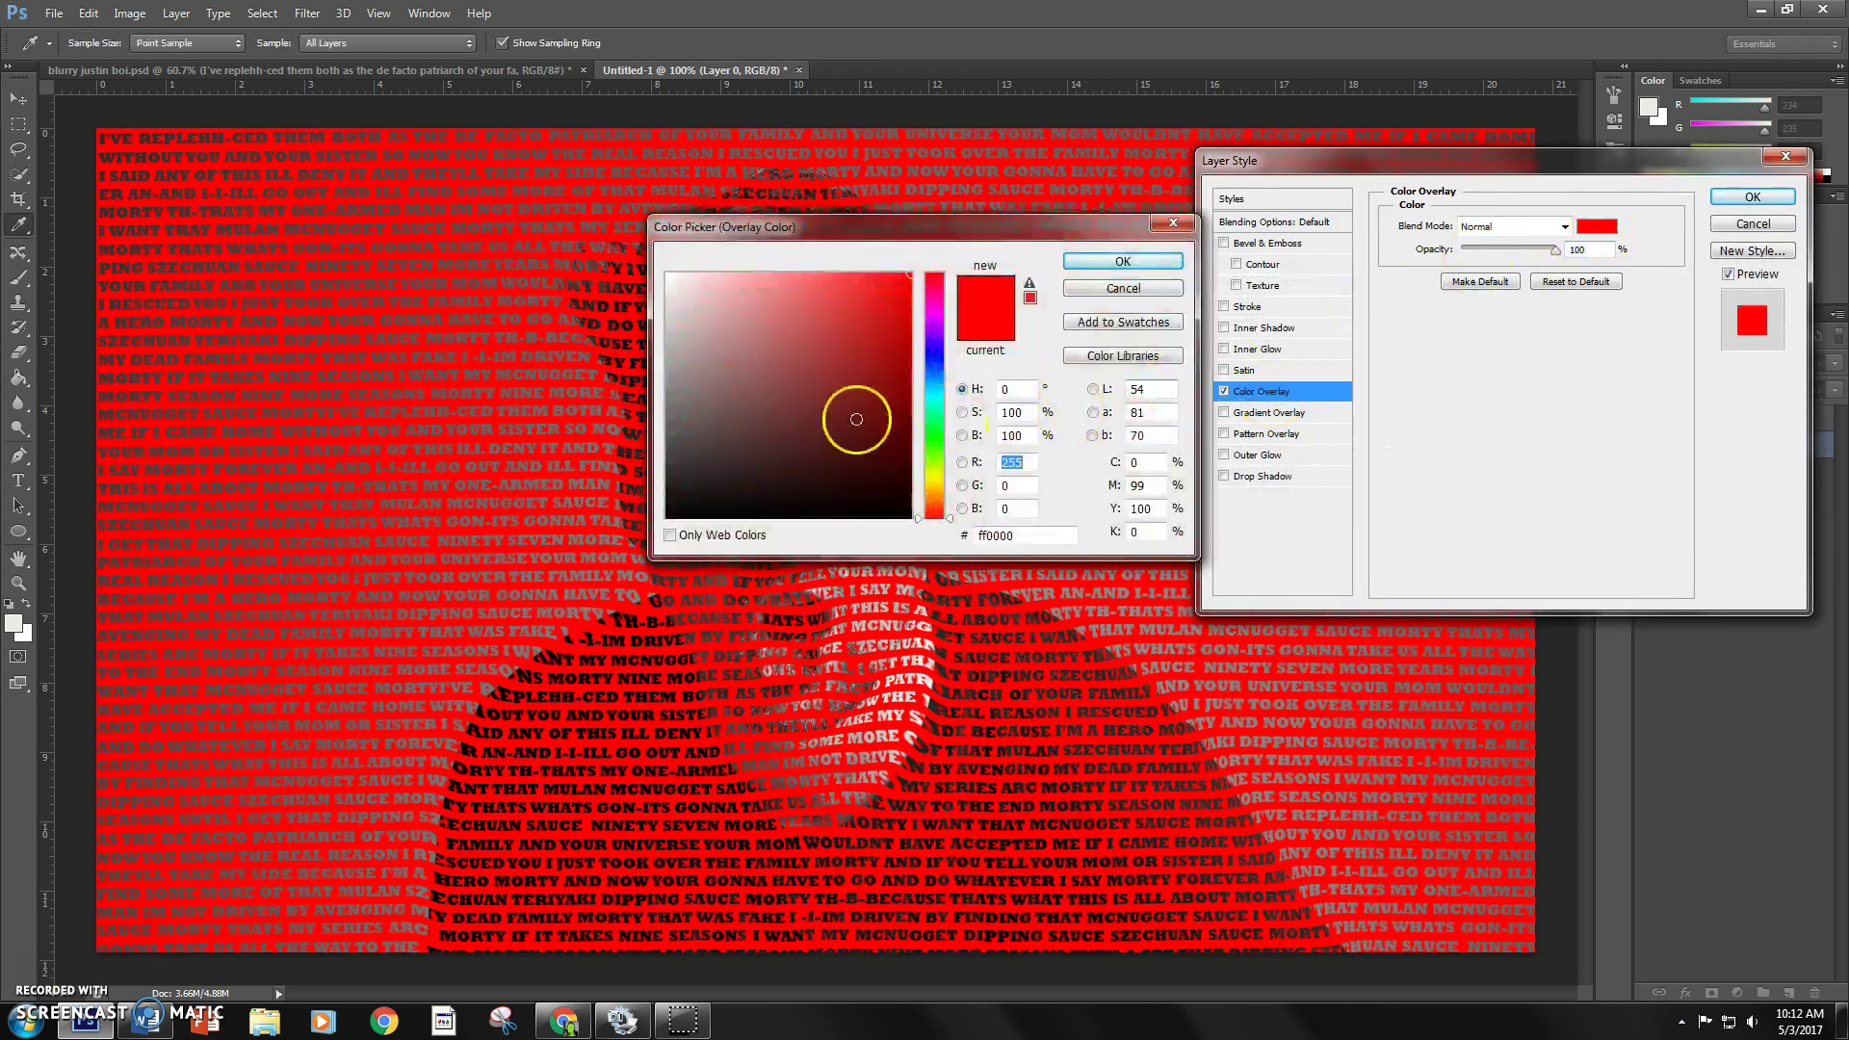
{"action": "left_click", "coordinate": [491, 631]}
{"action": "left_click", "coordinate": [1122, 261]}
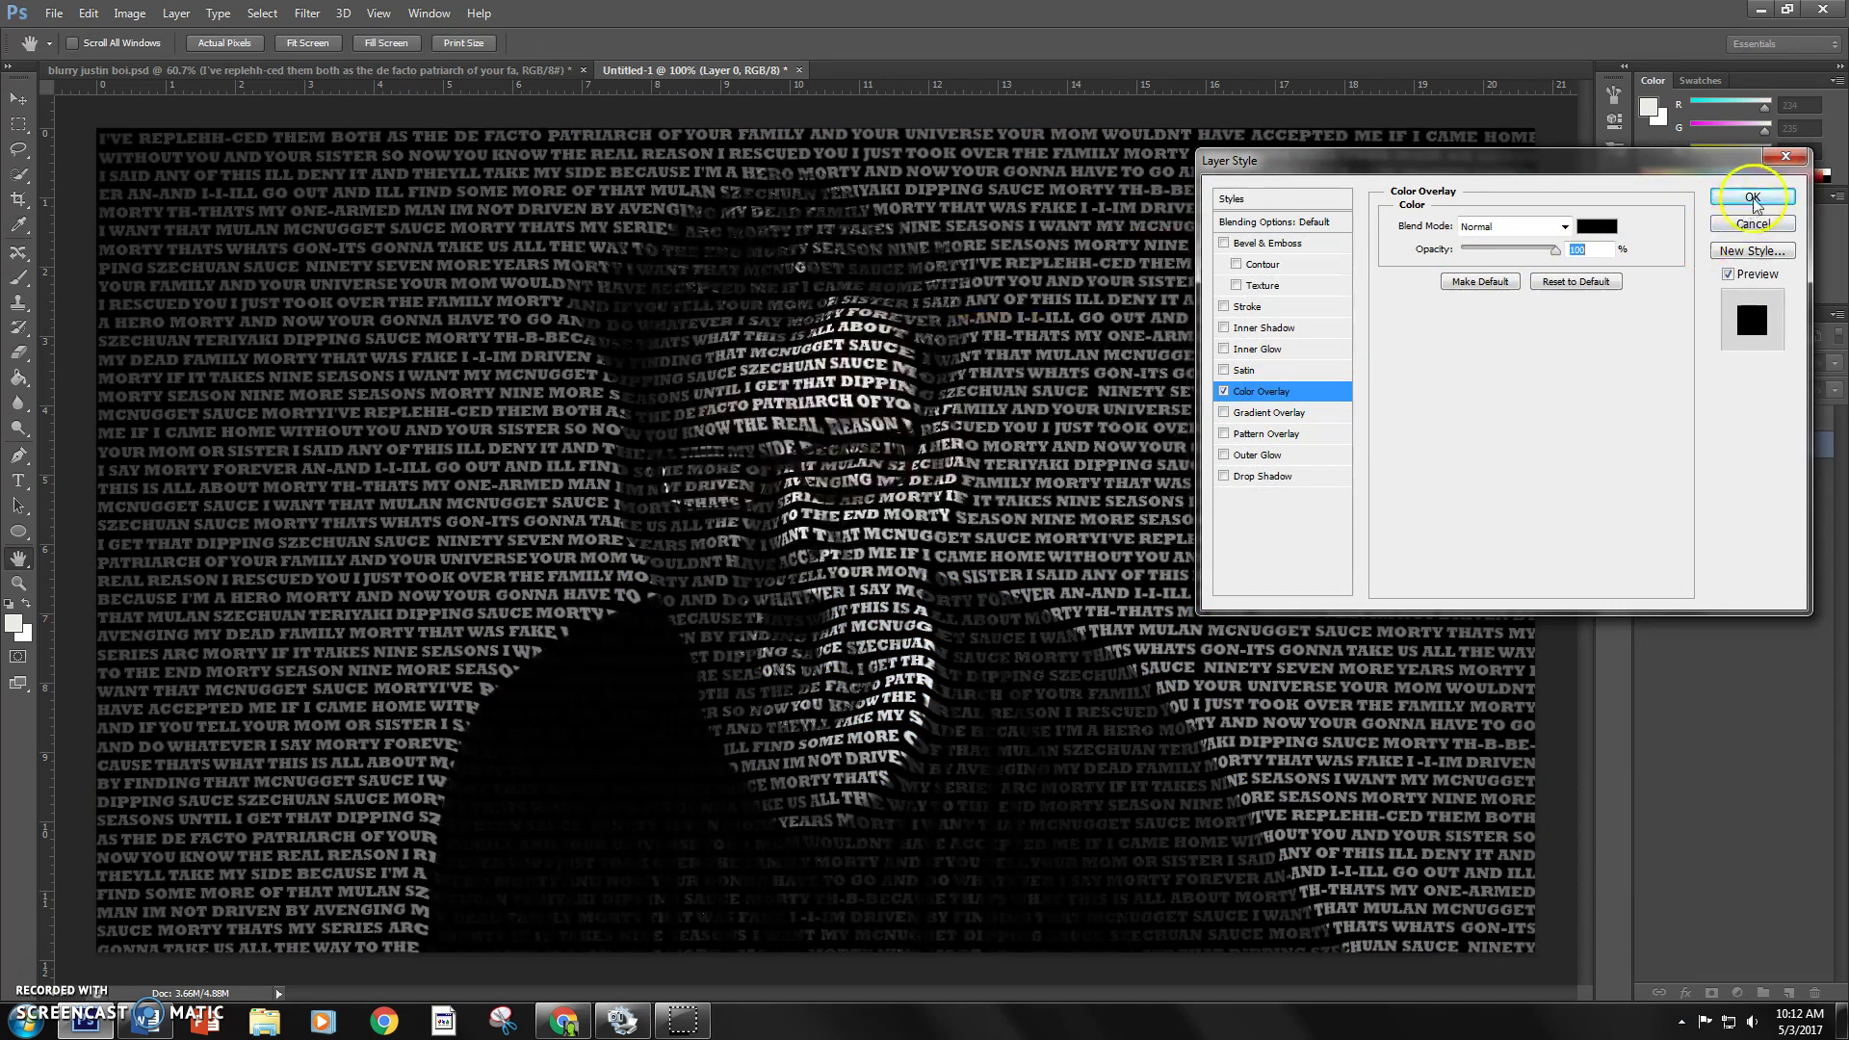
{"action": "key", "text": "Return"}
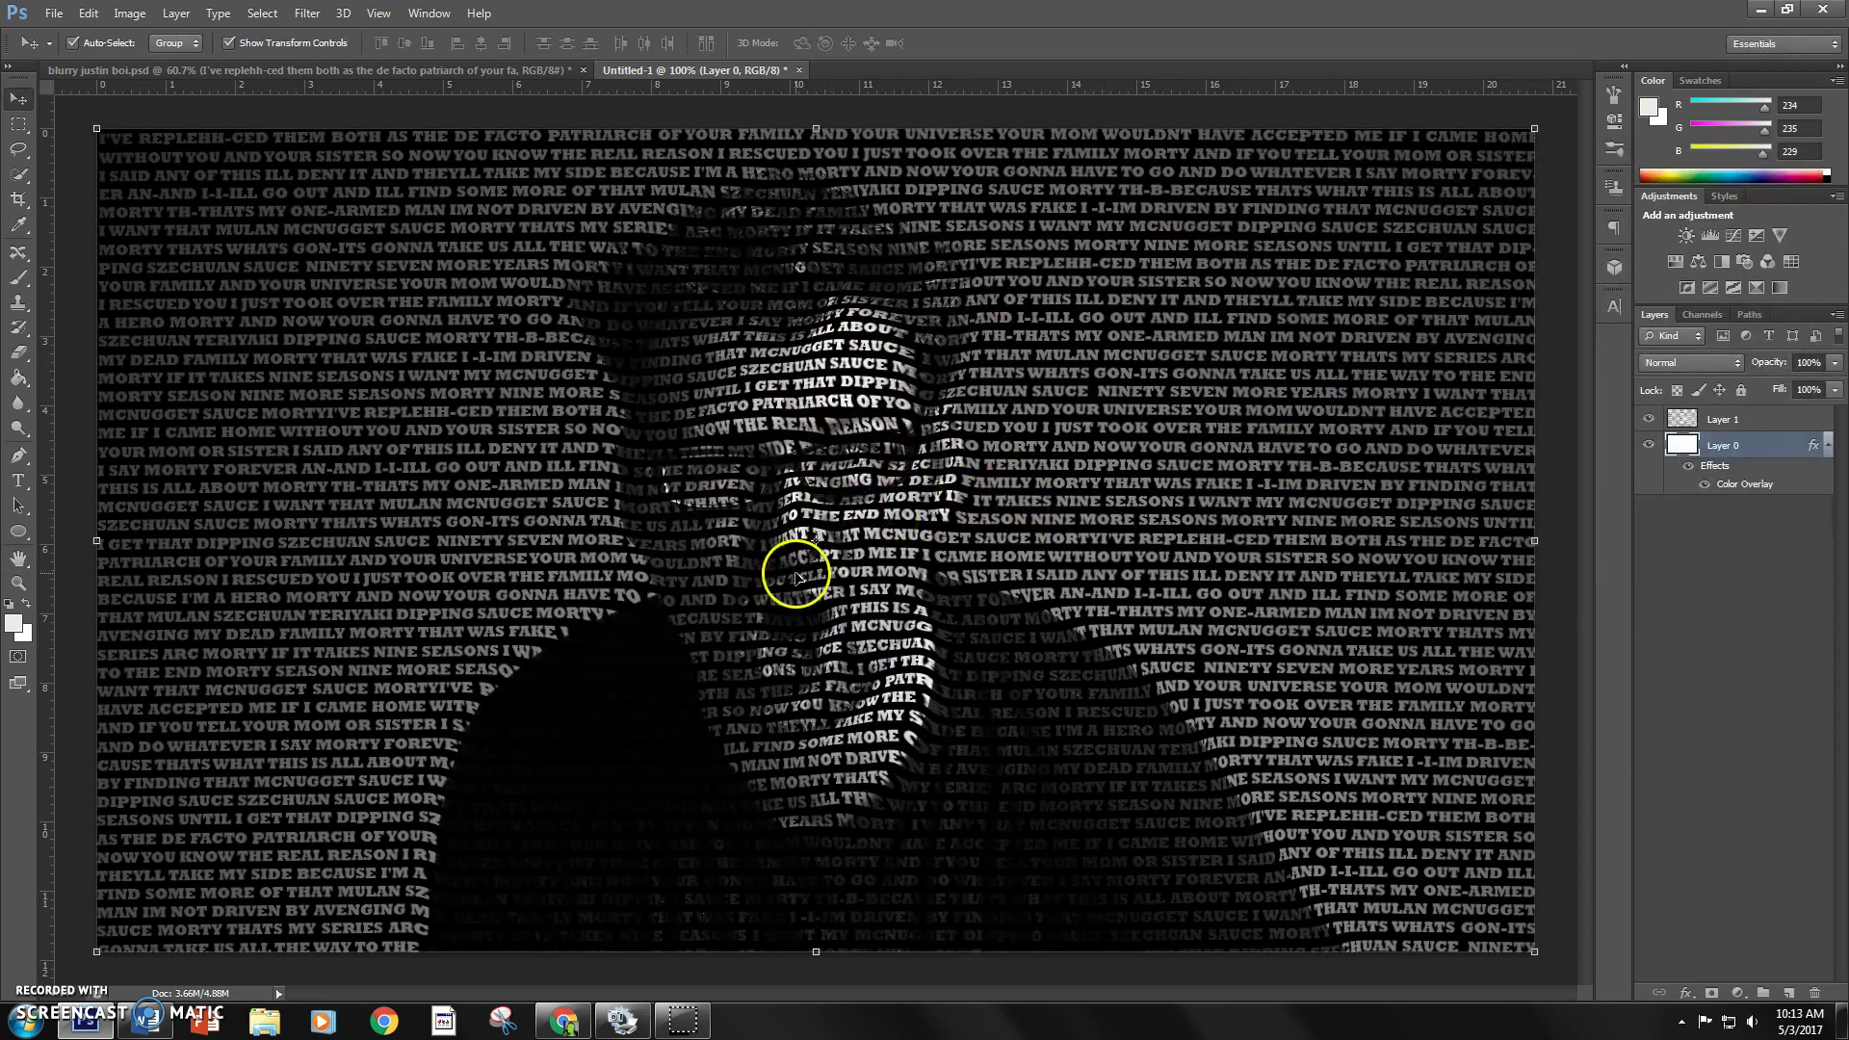